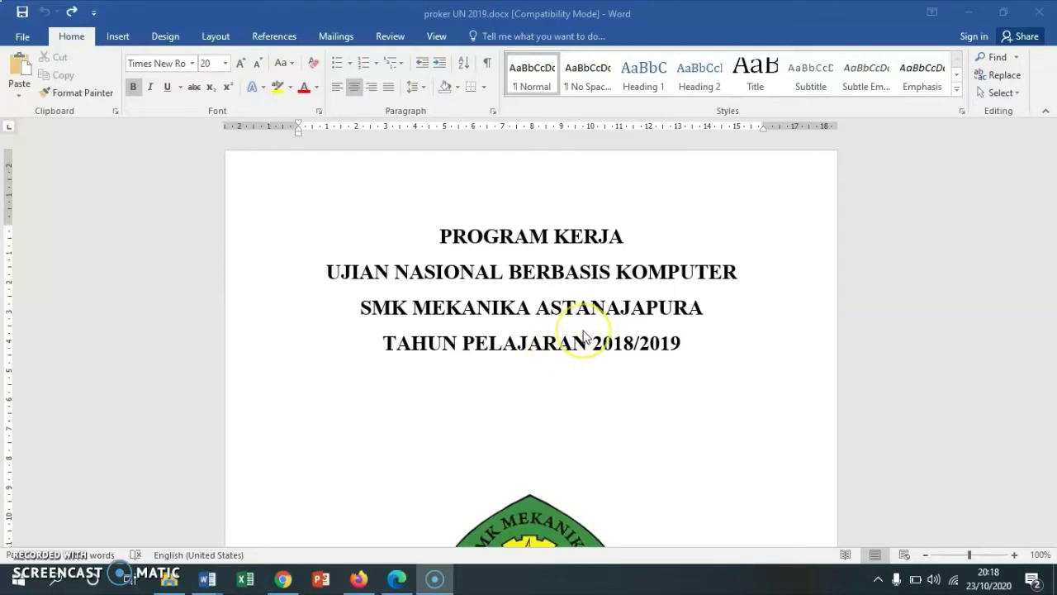
# - Scroll through the document's pages and return to the cover
pyautogui.scroll(-1, 583, 334)
pyautogui.scroll(-1, 583, 335)
pyautogui.scroll(-1, 583, 335)
pyautogui.scroll(-1, 584, 334)
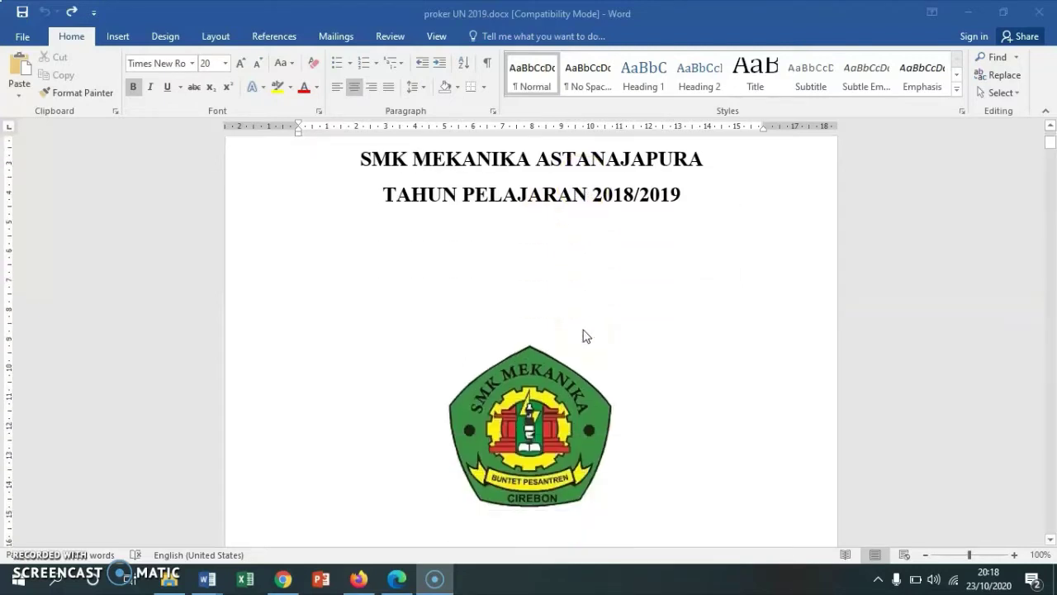
pyautogui.scroll(-1, 583, 334)
pyautogui.scroll(-3, 585, 333)
pyautogui.scroll(-1, 588, 331)
pyautogui.scroll(-5, 590, 329)
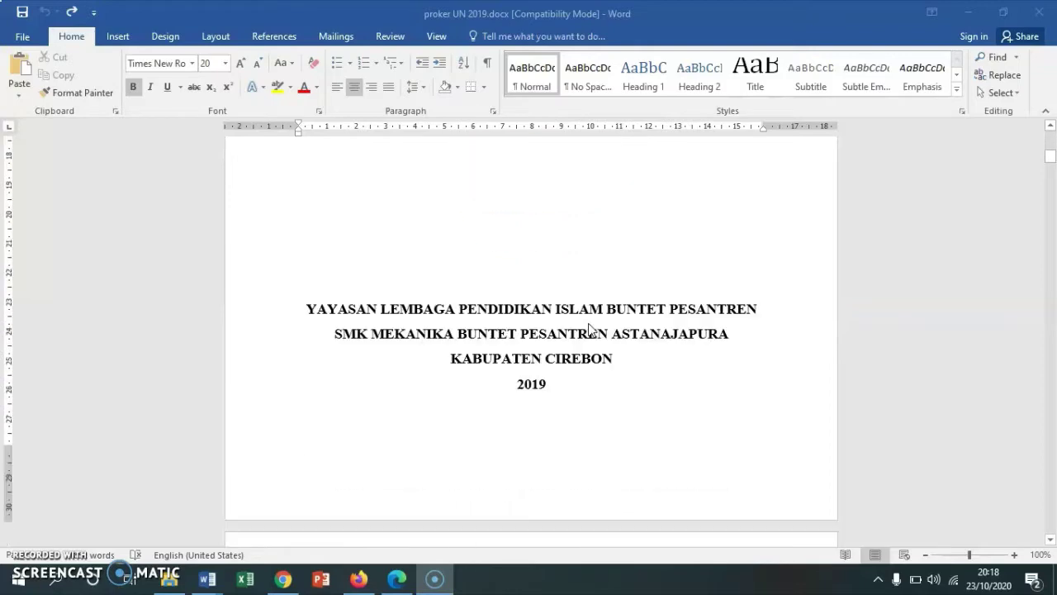
pyautogui.scroll(-6, 590, 329)
pyautogui.scroll(-4, 590, 329)
pyautogui.scroll(-2, 590, 328)
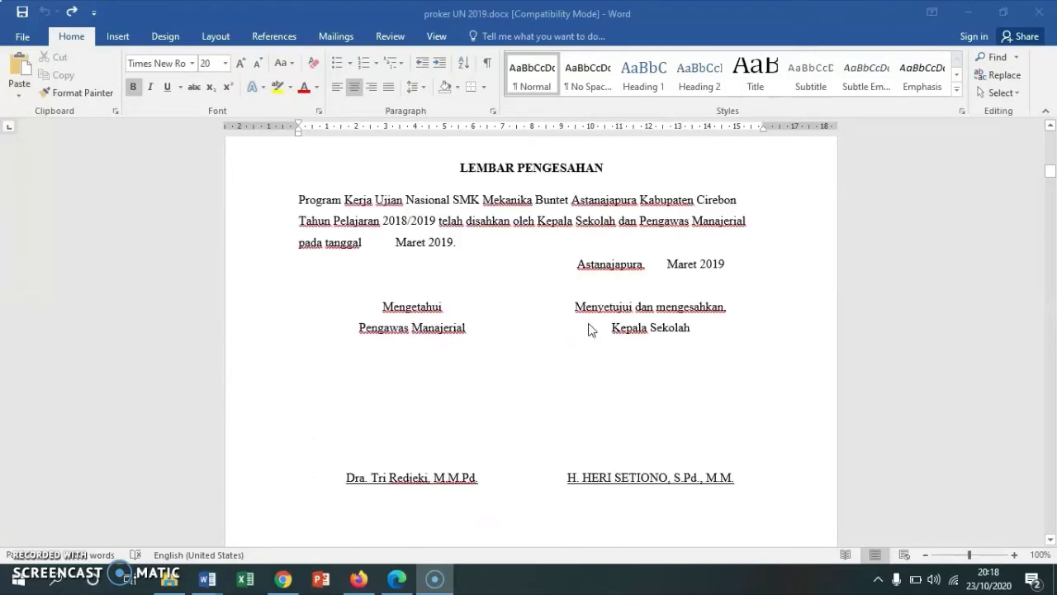
pyautogui.scroll(-2, 589, 328)
pyautogui.scroll(-5, 589, 329)
pyautogui.scroll(-3, 591, 329)
pyautogui.scroll(-5, 591, 330)
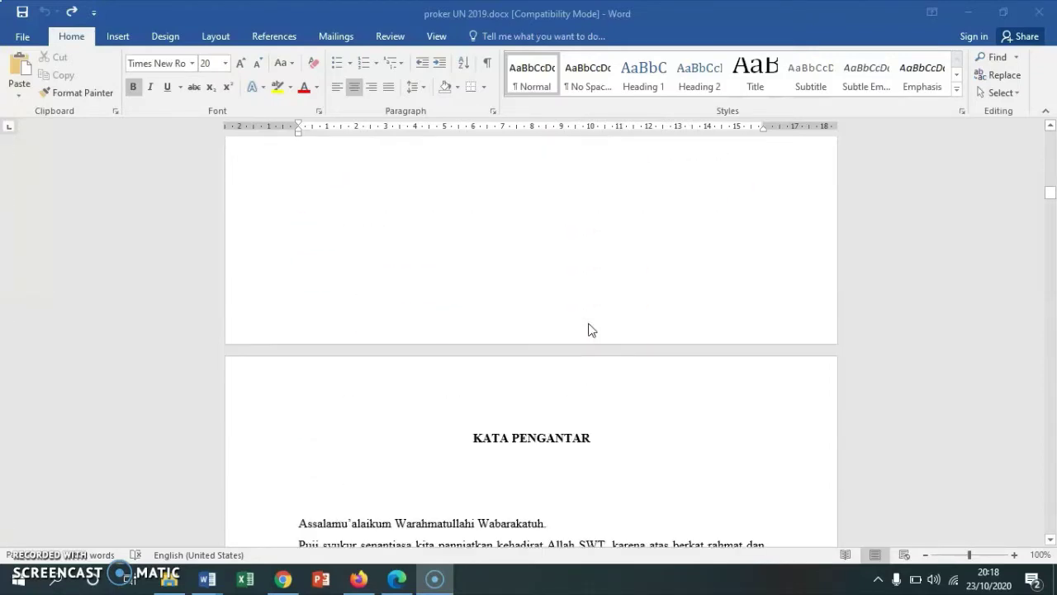
pyautogui.scroll(-3, 592, 330)
pyautogui.scroll(-4, 592, 329)
pyautogui.scroll(-7, 591, 329)
pyautogui.scroll(-7, 591, 329)
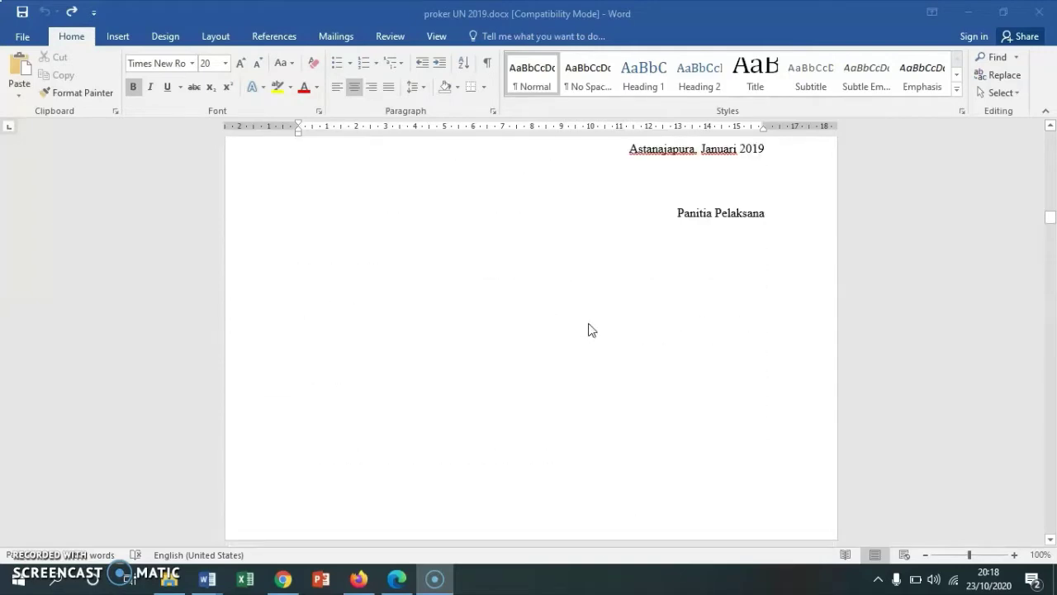
pyautogui.scroll(-5, 591, 330)
pyautogui.scroll(1, 592, 330)
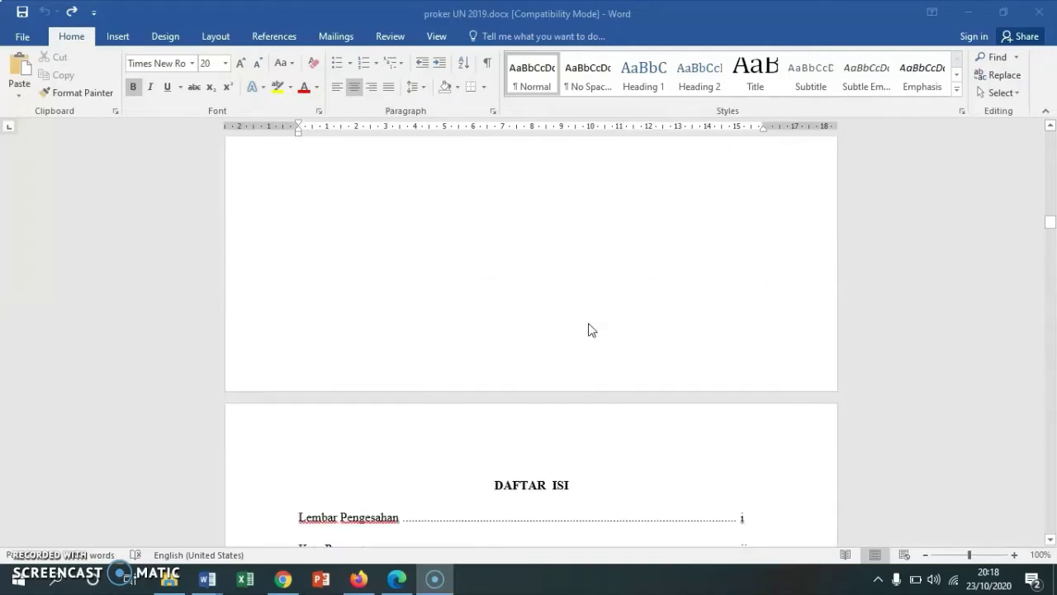
pyautogui.scroll(-2, 592, 329)
pyautogui.scroll(5, 592, 329)
pyautogui.scroll(6, 591, 329)
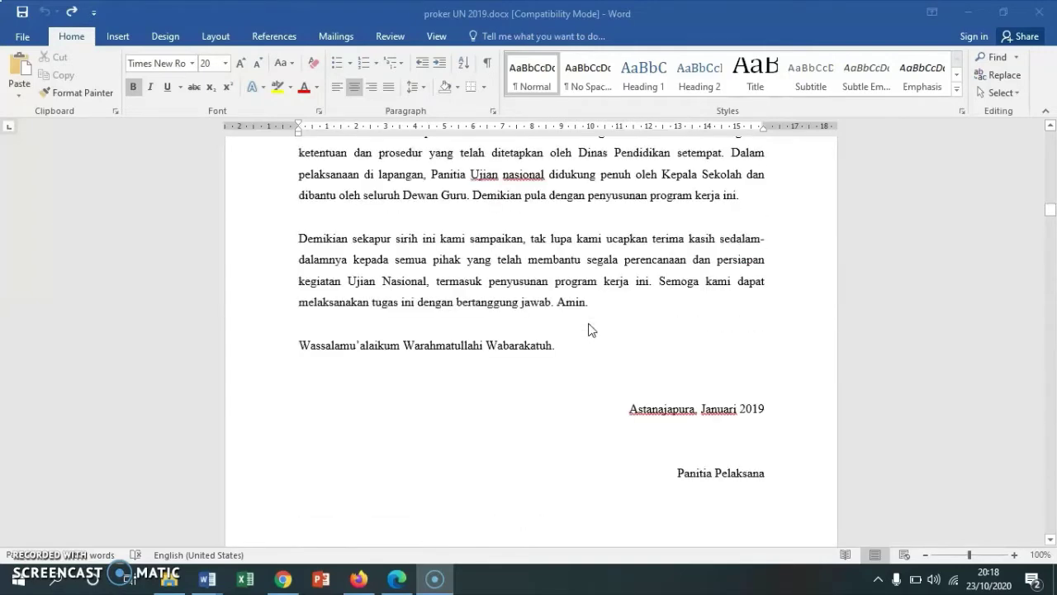
pyautogui.scroll(9, 592, 330)
pyautogui.scroll(4, 591, 329)
pyautogui.scroll(6, 591, 330)
pyautogui.scroll(4, 591, 330)
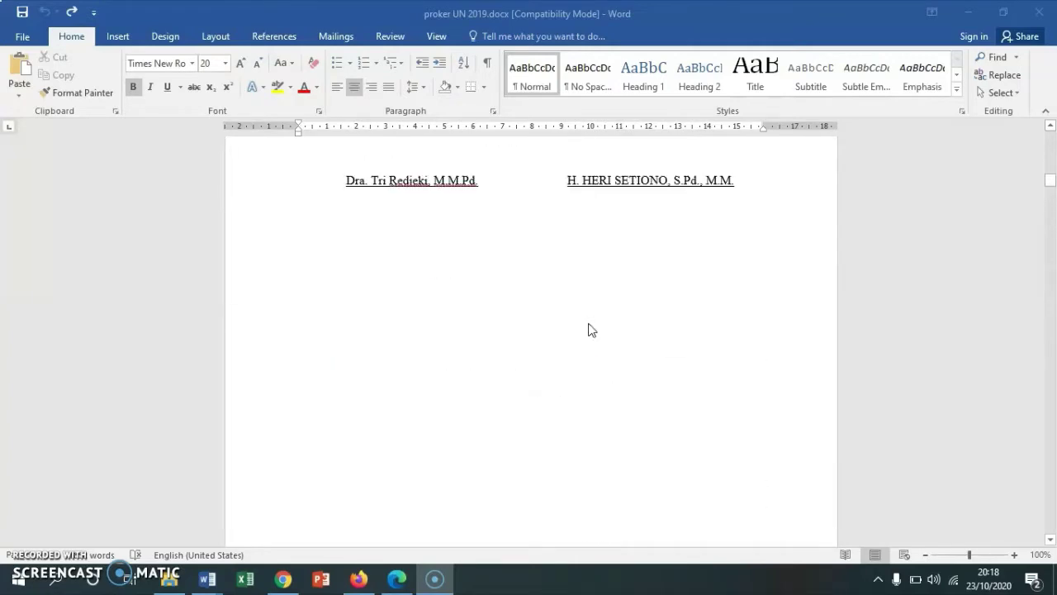
pyautogui.scroll(5, 592, 330)
pyautogui.scroll(4, 591, 329)
pyautogui.scroll(6, 591, 330)
pyautogui.scroll(4, 591, 330)
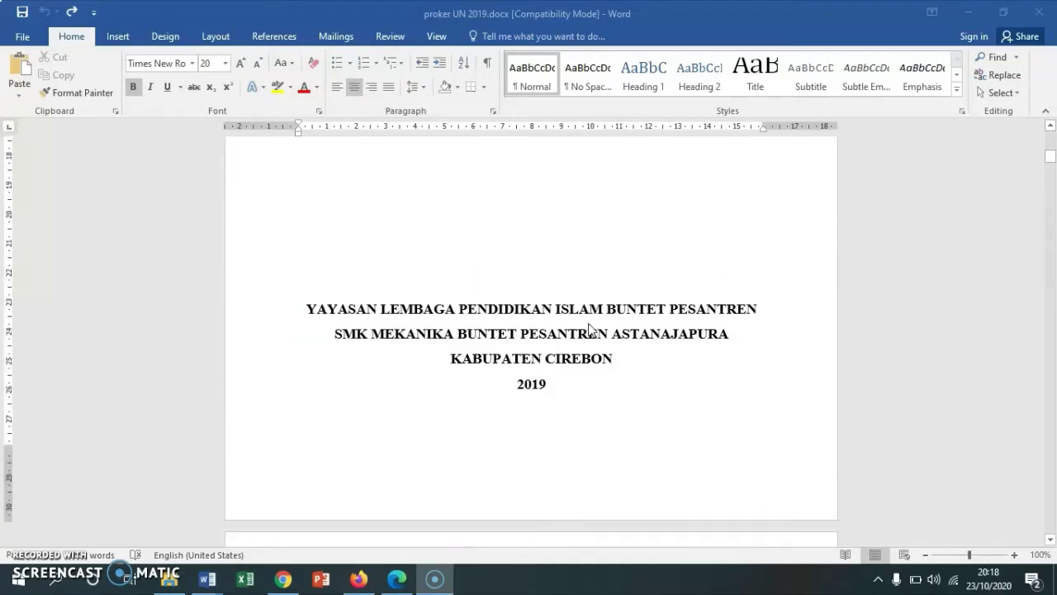
pyautogui.scroll(2, 591, 329)
pyautogui.scroll(-5, 591, 330)
pyautogui.scroll(-3, 592, 330)
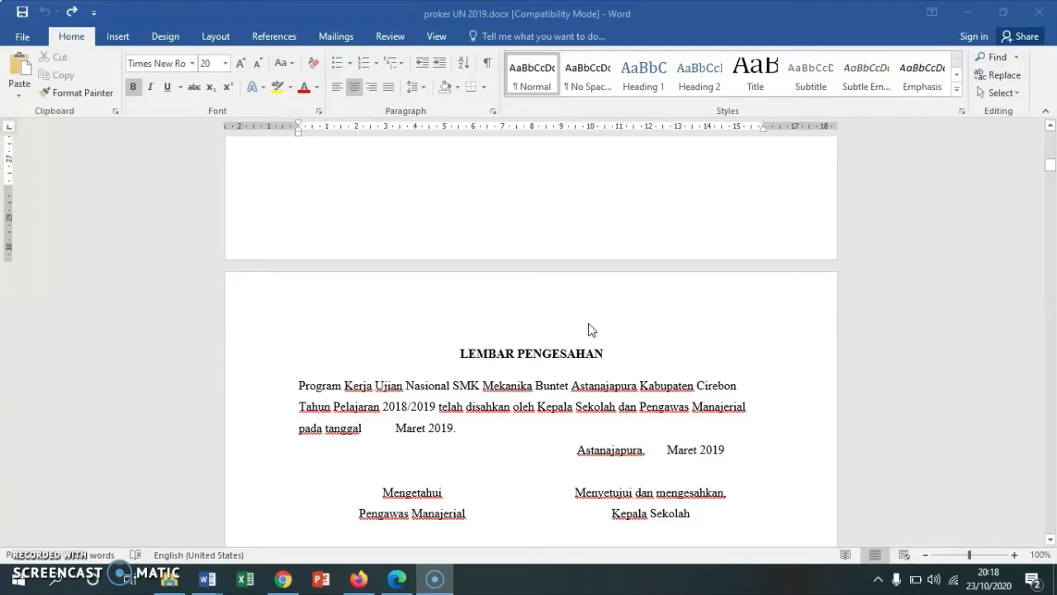
pyautogui.scroll(-2, 591, 329)
pyautogui.scroll(-1, 591, 330)
pyautogui.scroll(-1, 591, 329)
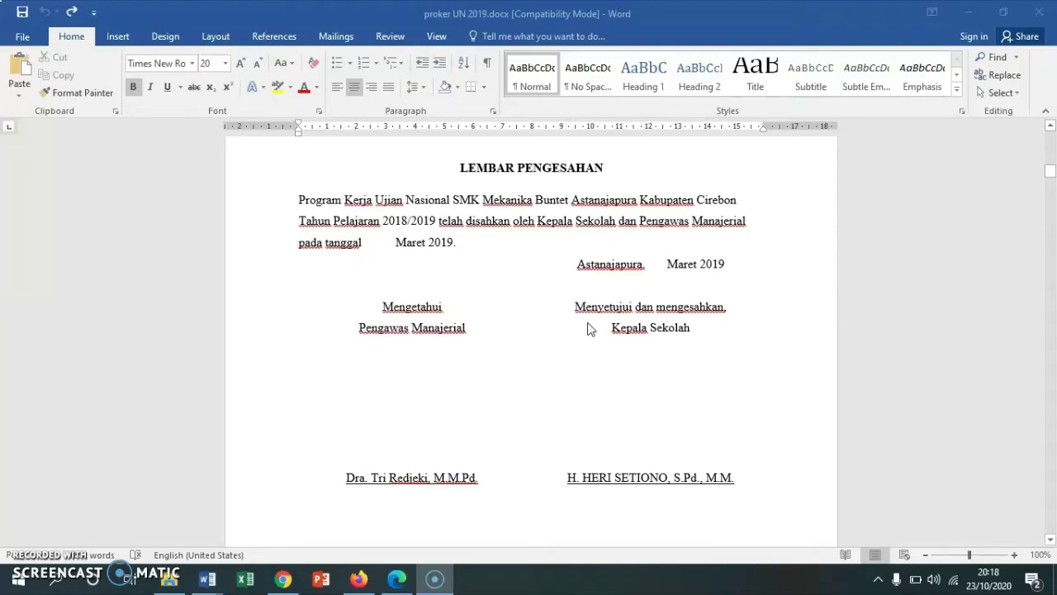
pyautogui.scroll(-2, 591, 329)
pyautogui.scroll(-2, 592, 330)
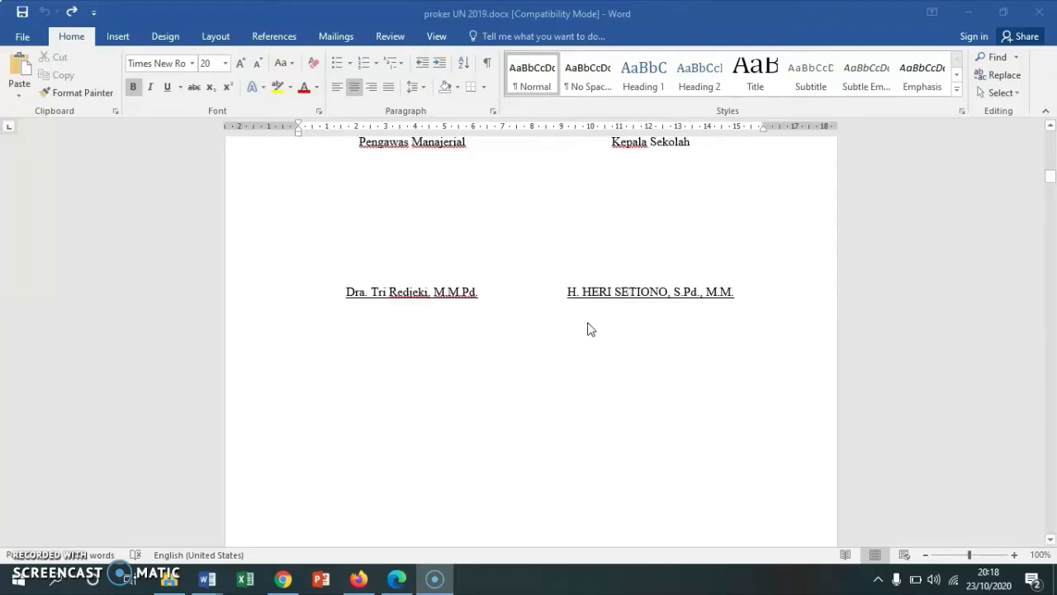
pyautogui.scroll(-5, 592, 330)
pyautogui.scroll(-4, 591, 330)
pyautogui.scroll(-5, 591, 330)
pyautogui.scroll(-10, 591, 329)
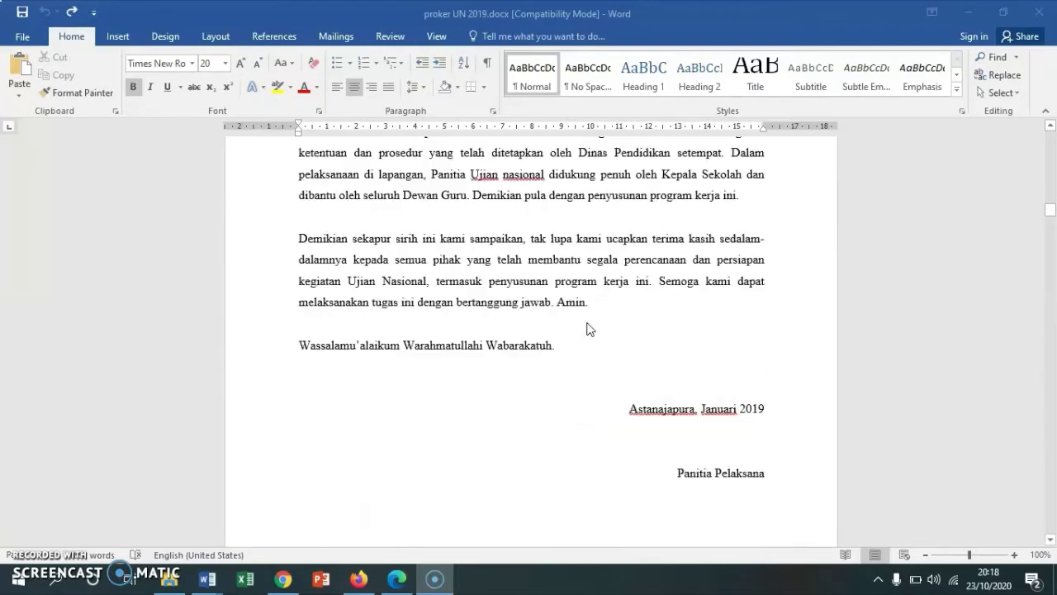
pyautogui.scroll(-5, 590, 329)
pyautogui.scroll(-5, 590, 330)
pyautogui.scroll(-4, 590, 329)
pyautogui.scroll(-4, 590, 329)
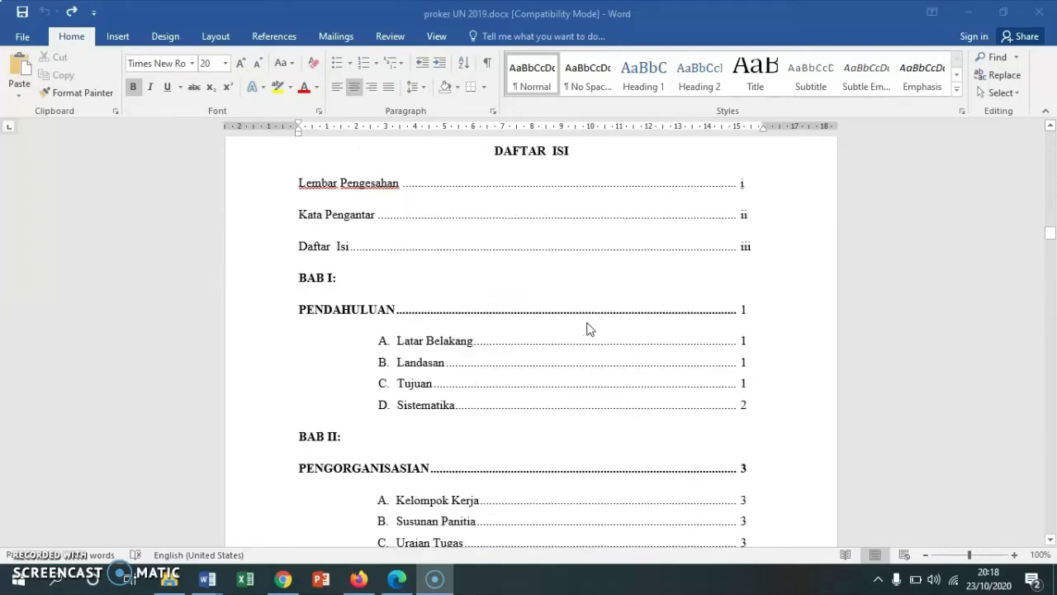
pyautogui.scroll(3, 590, 330)
pyautogui.scroll(5, 590, 330)
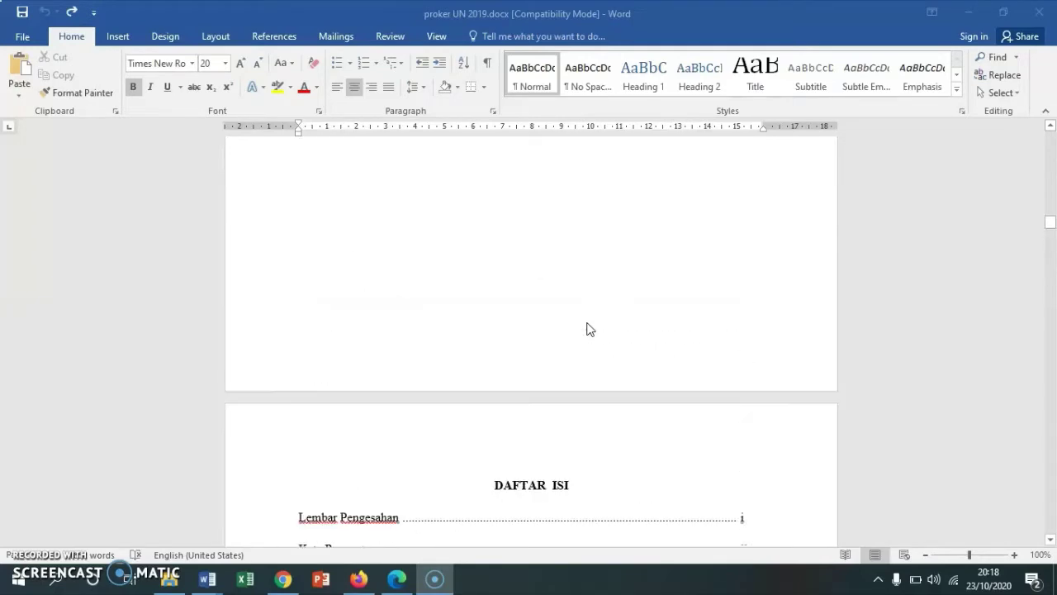
pyautogui.scroll(5, 590, 329)
pyautogui.scroll(10, 590, 330)
pyautogui.scroll(6, 589, 328)
pyautogui.scroll(2, 589, 330)
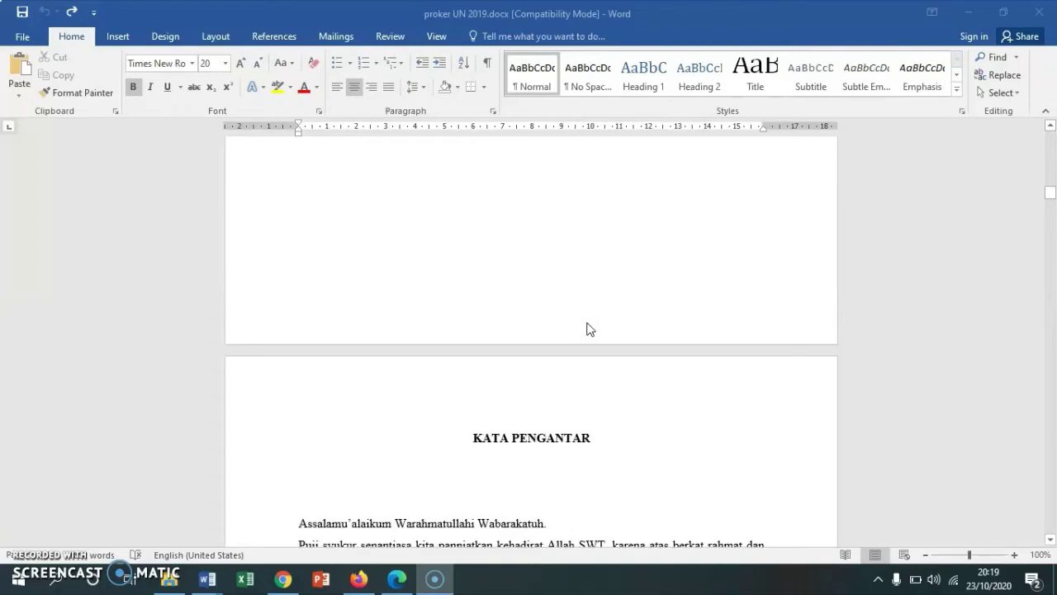
pyautogui.scroll(1, 590, 330)
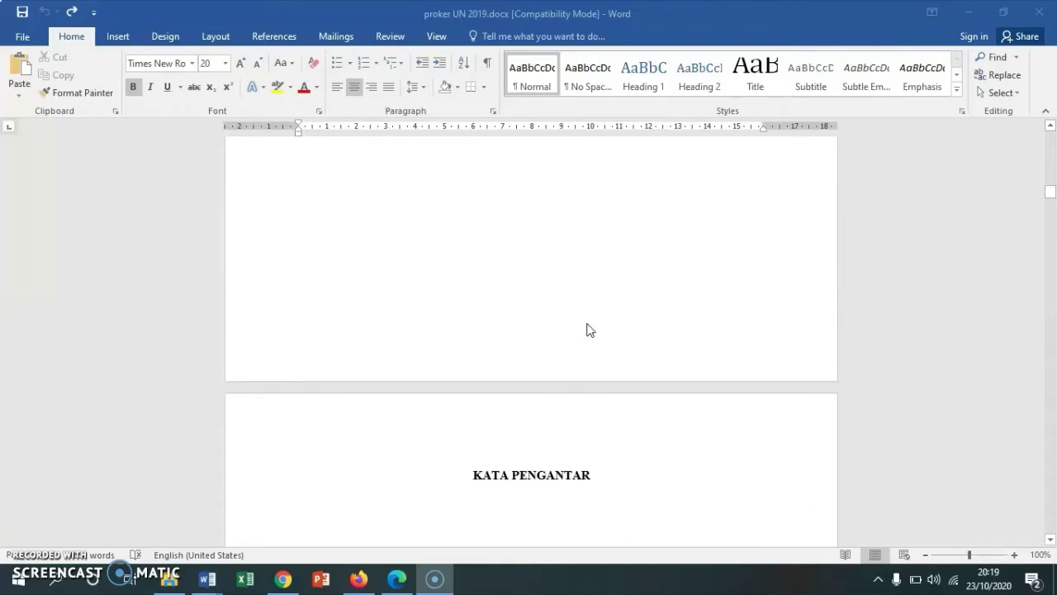
pyautogui.scroll(7, 590, 330)
pyautogui.scroll(6, 589, 329)
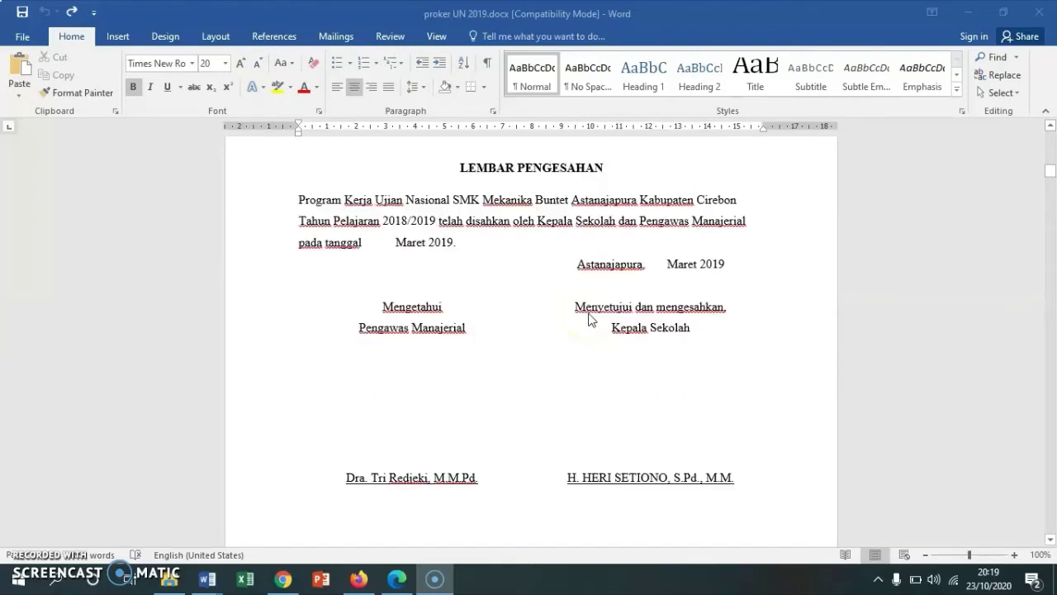
pyautogui.scroll(5, 591, 316)
pyautogui.scroll(5, 589, 312)
pyautogui.scroll(5, 590, 304)
pyautogui.scroll(5, 590, 304)
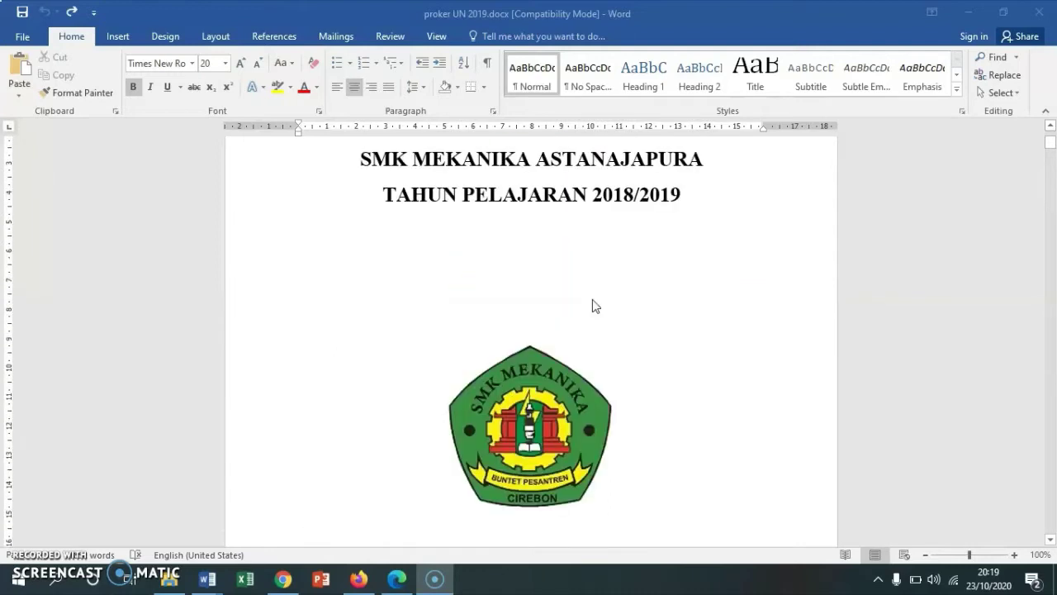
pyautogui.scroll(4, 592, 302)
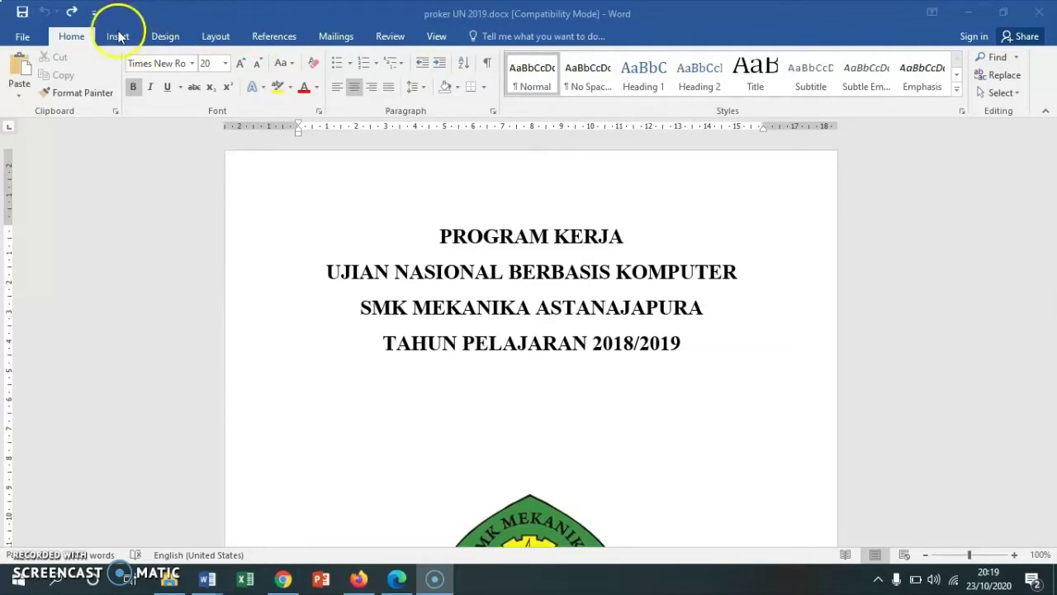
# - Insert a centred Plain Number 2 page number at the bottom of every page
pyautogui.click(118, 36)
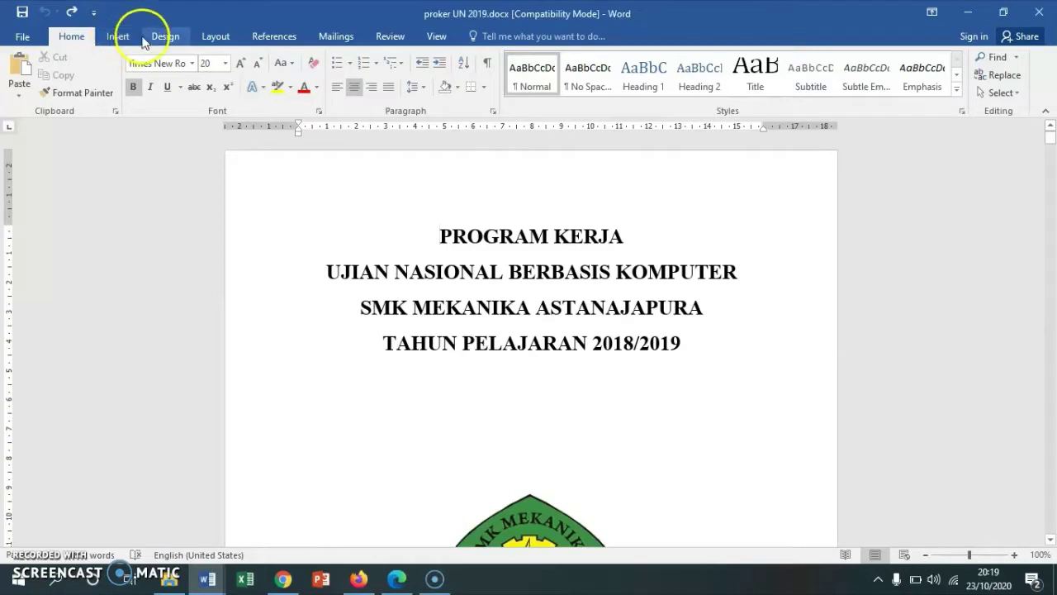
pyautogui.click(109, 36)
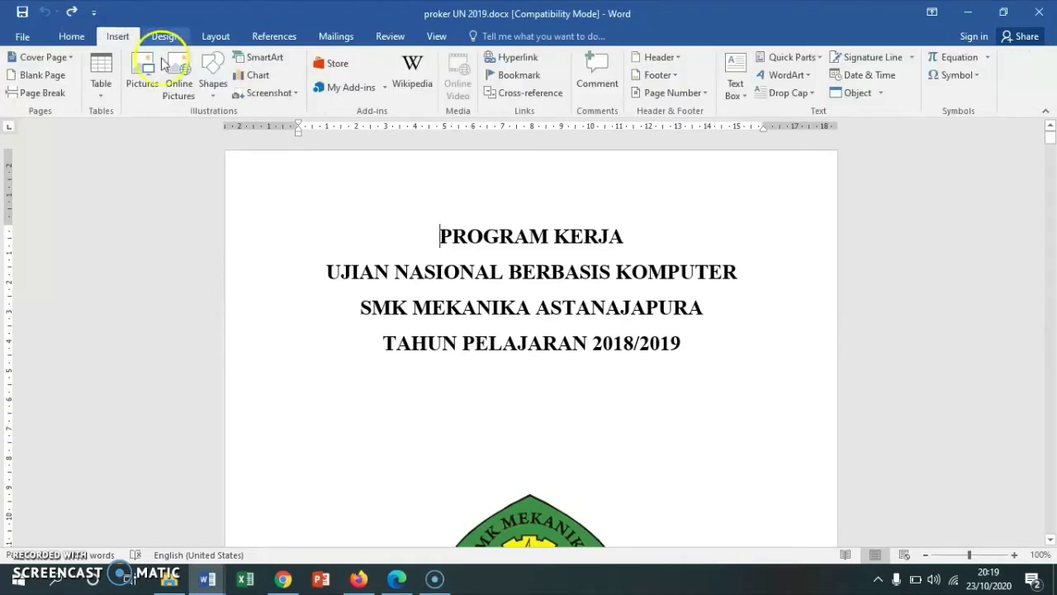
pyautogui.click(676, 92)
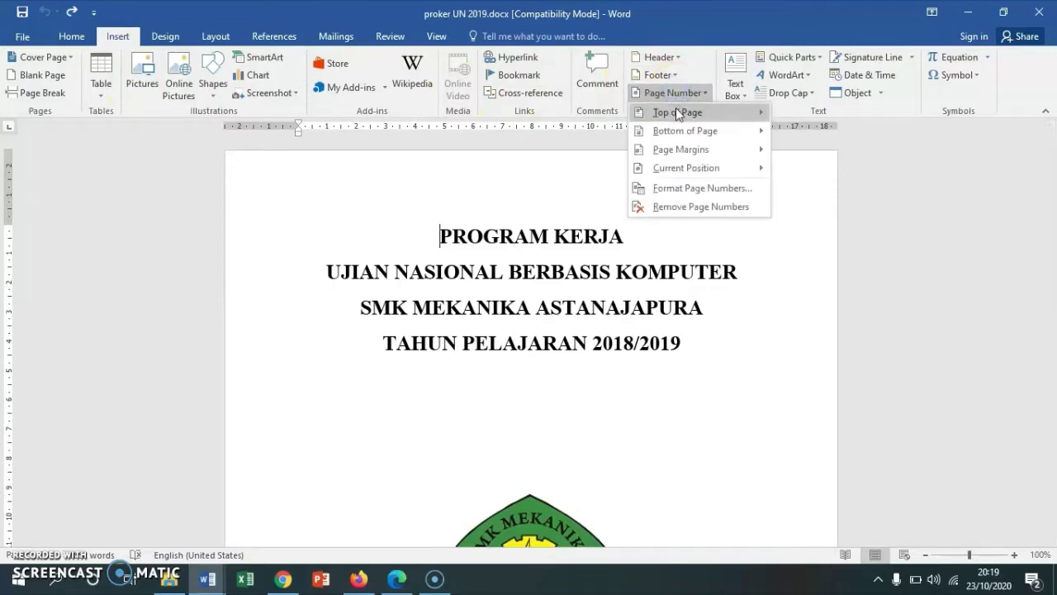
pyautogui.moveTo(676, 110)
pyautogui.moveTo(678, 133)
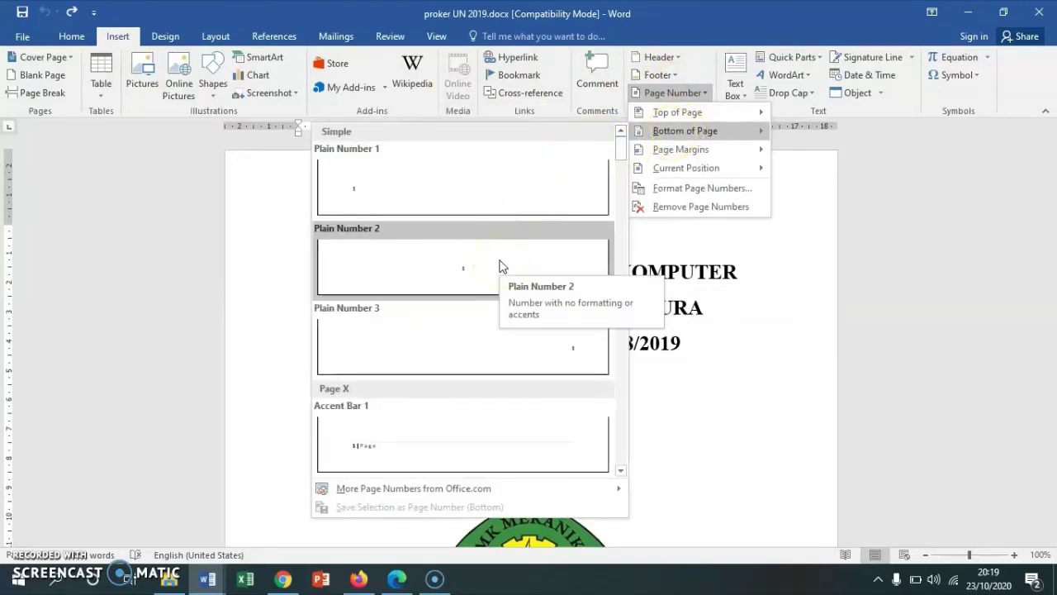
pyautogui.click(502, 266)
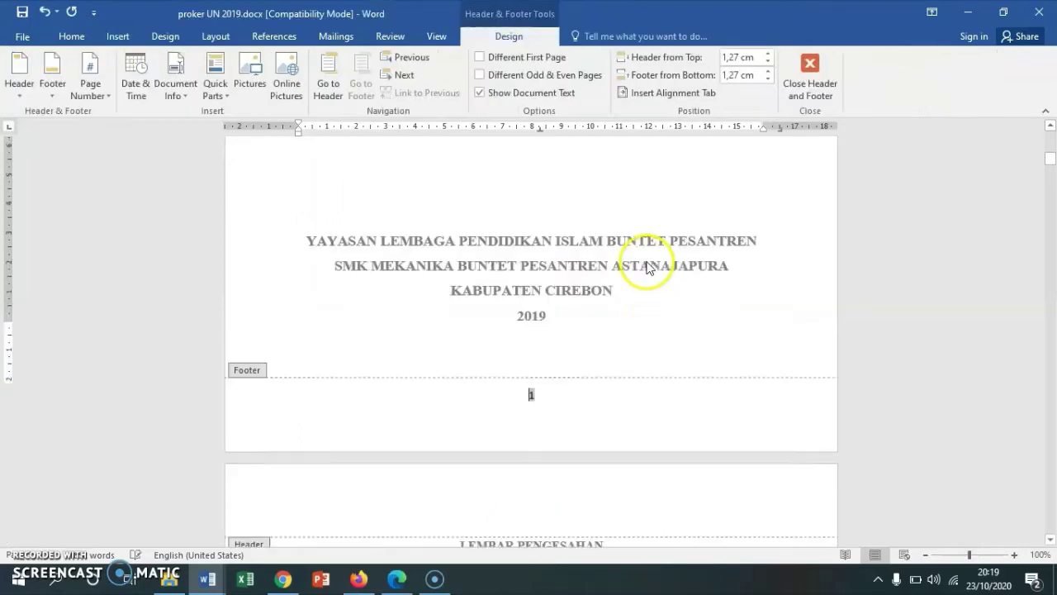
pyautogui.scroll(3, 590, 273)
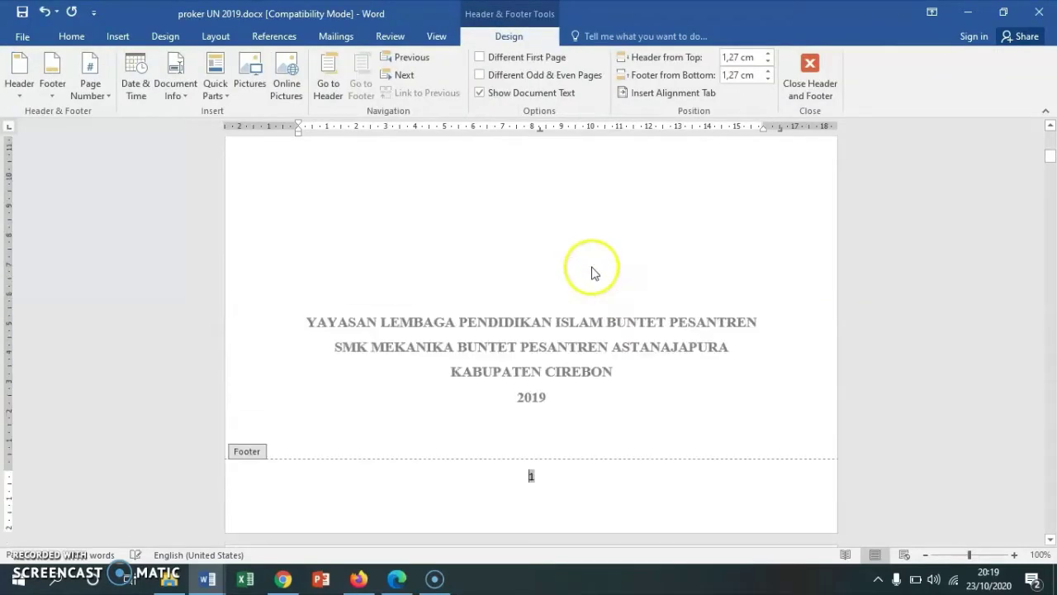
pyautogui.scroll(-3, 591, 273)
pyautogui.scroll(-2, 591, 273)
pyautogui.scroll(-3, 553, 293)
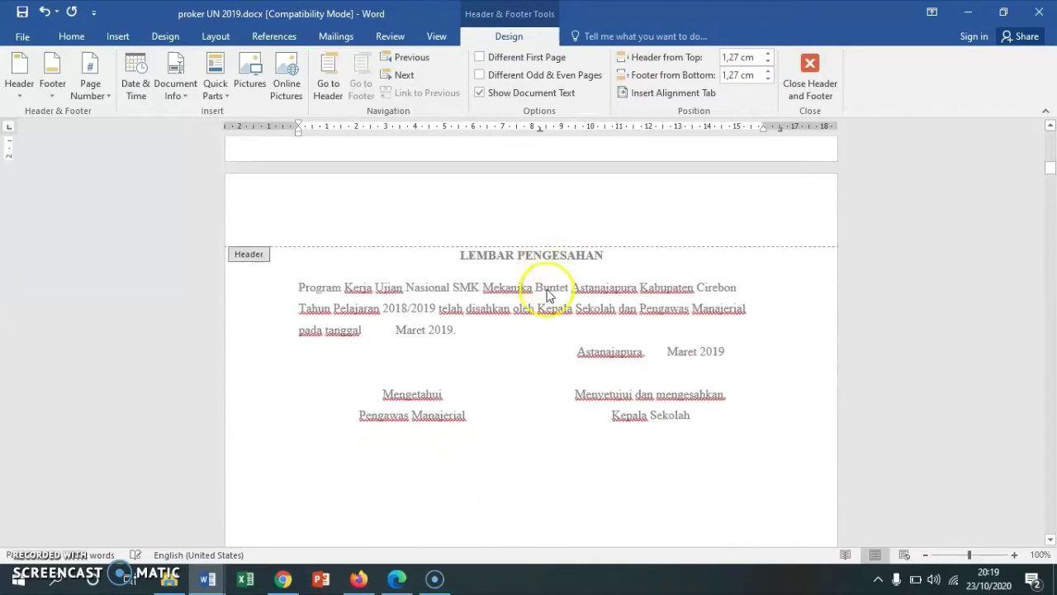
pyautogui.scroll(-4, 549, 293)
pyautogui.scroll(-3, 544, 300)
pyautogui.scroll(-3, 542, 300)
pyautogui.scroll(-3, 540, 309)
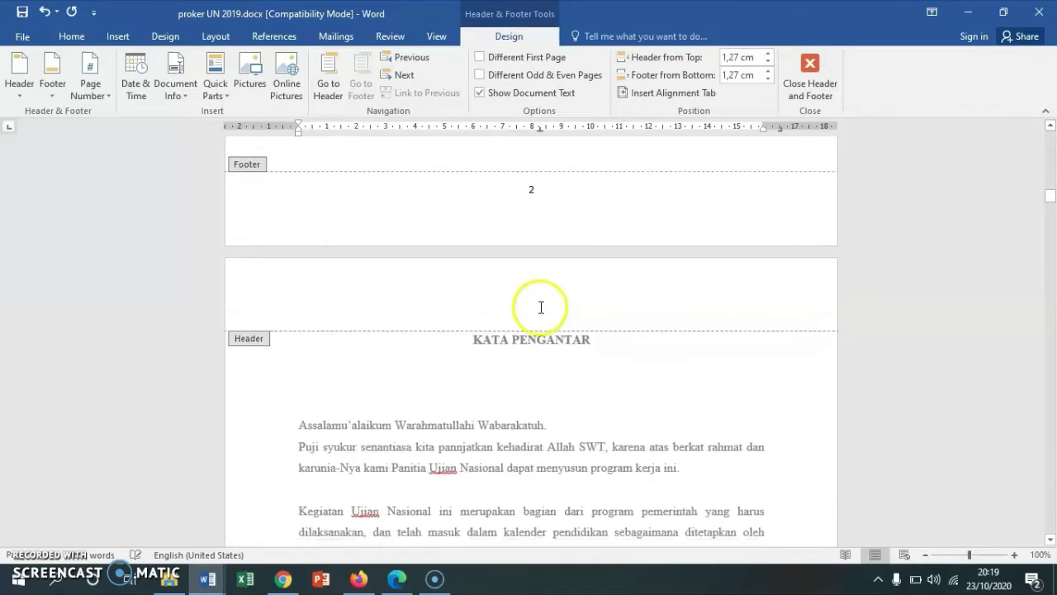
pyautogui.scroll(-3, 541, 305)
pyautogui.scroll(-3, 542, 313)
pyautogui.scroll(-3, 539, 314)
pyautogui.scroll(-4, 538, 314)
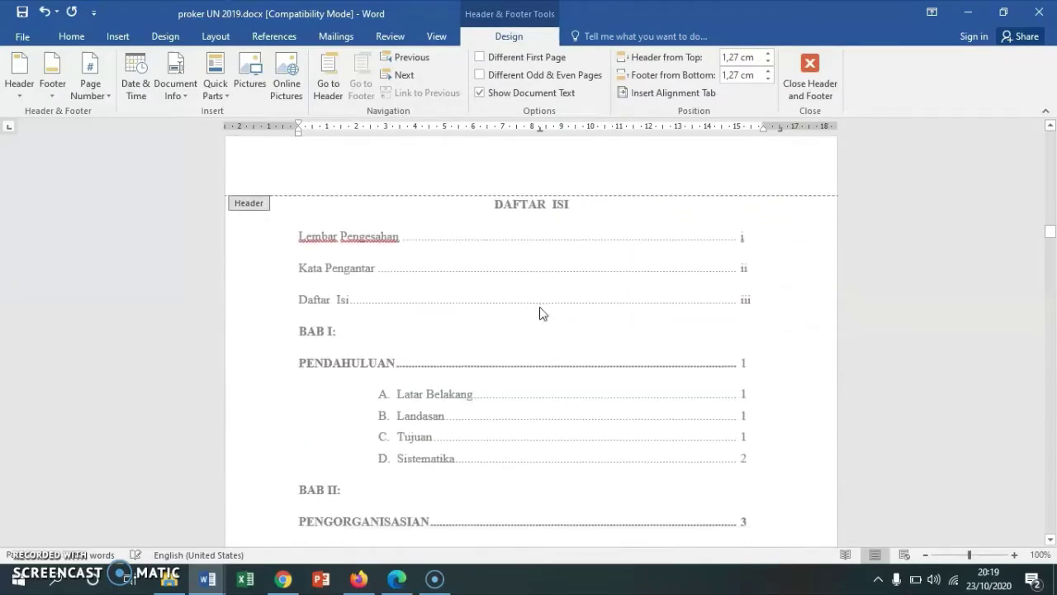
pyautogui.scroll(-3, 540, 313)
pyautogui.scroll(-3, 542, 313)
pyautogui.scroll(-5, 540, 310)
pyautogui.scroll(-3, 540, 310)
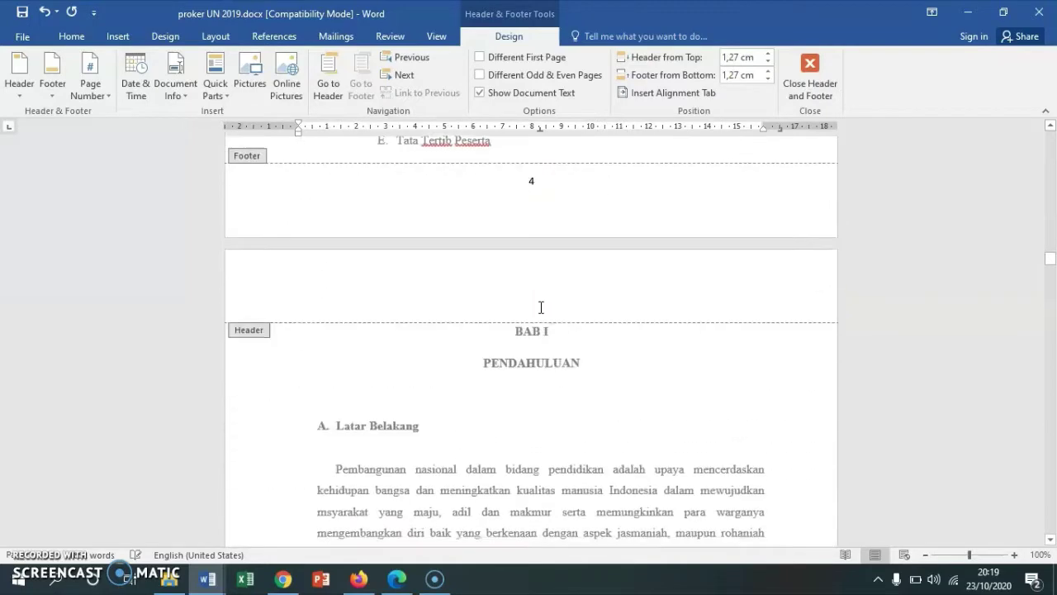
pyautogui.scroll(-3, 541, 313)
pyautogui.scroll(-5, 539, 306)
pyautogui.scroll(-3, 539, 306)
pyautogui.scroll(-3, 539, 302)
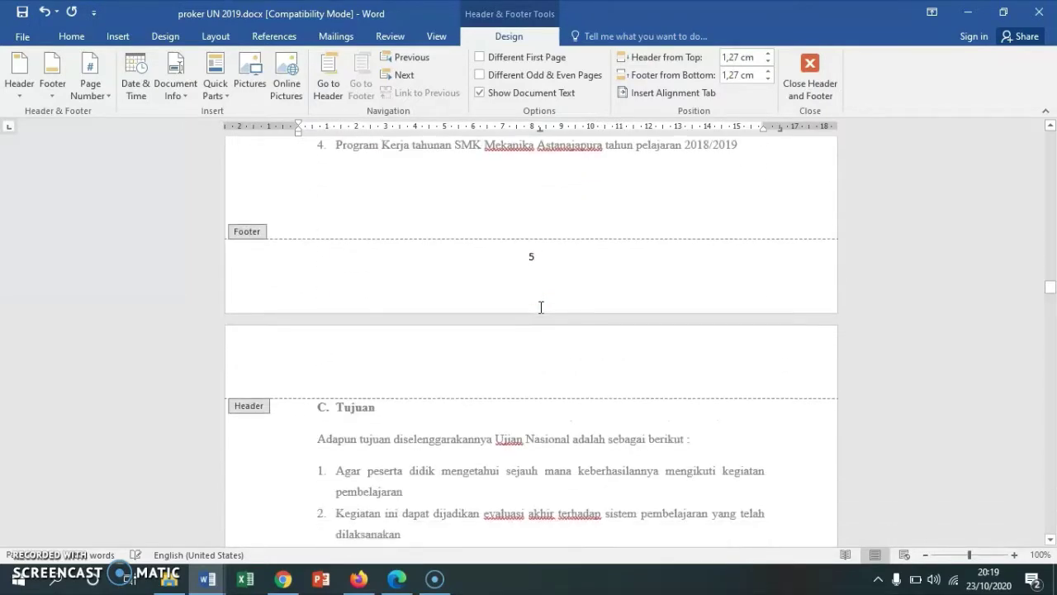
pyautogui.scroll(-3, 539, 298)
pyautogui.scroll(-3, 539, 297)
pyautogui.scroll(-3, 539, 297)
pyautogui.scroll(-3, 540, 295)
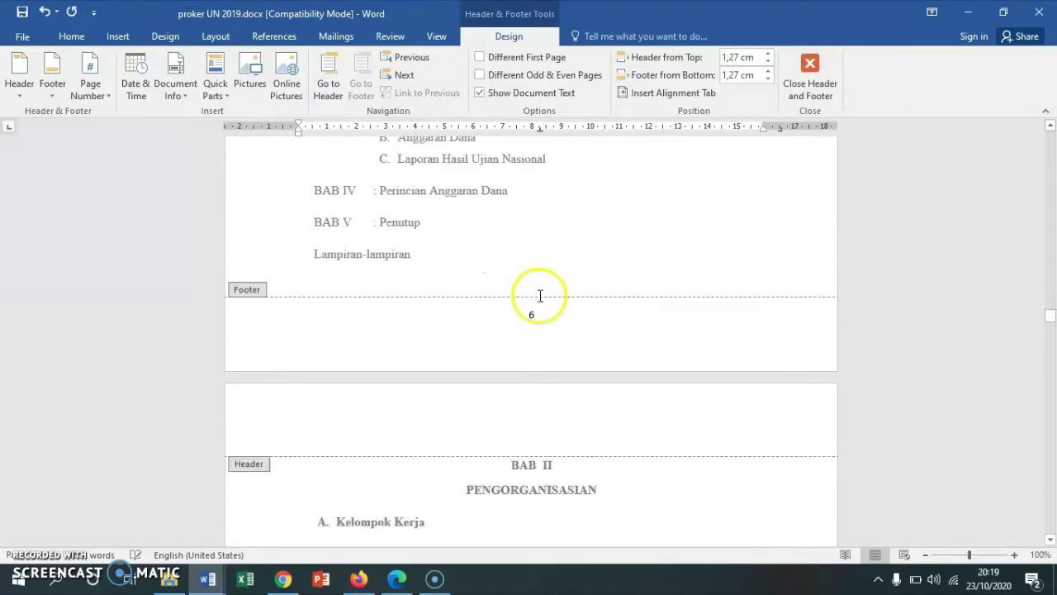
pyautogui.scroll(-1, 540, 295)
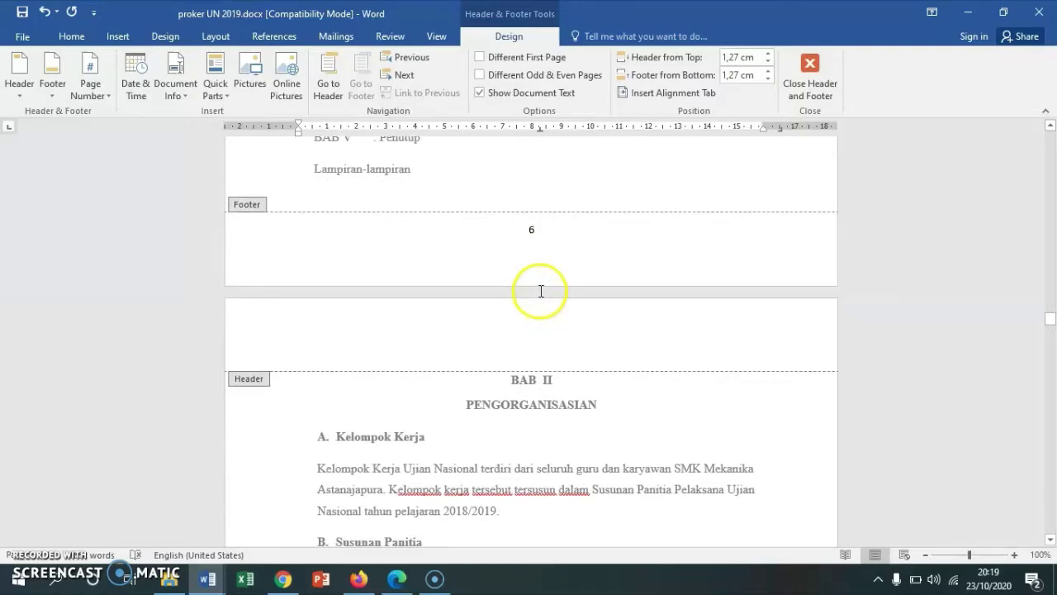
pyautogui.scroll(3, 541, 290)
pyautogui.scroll(8, 541, 290)
pyautogui.scroll(6, 541, 290)
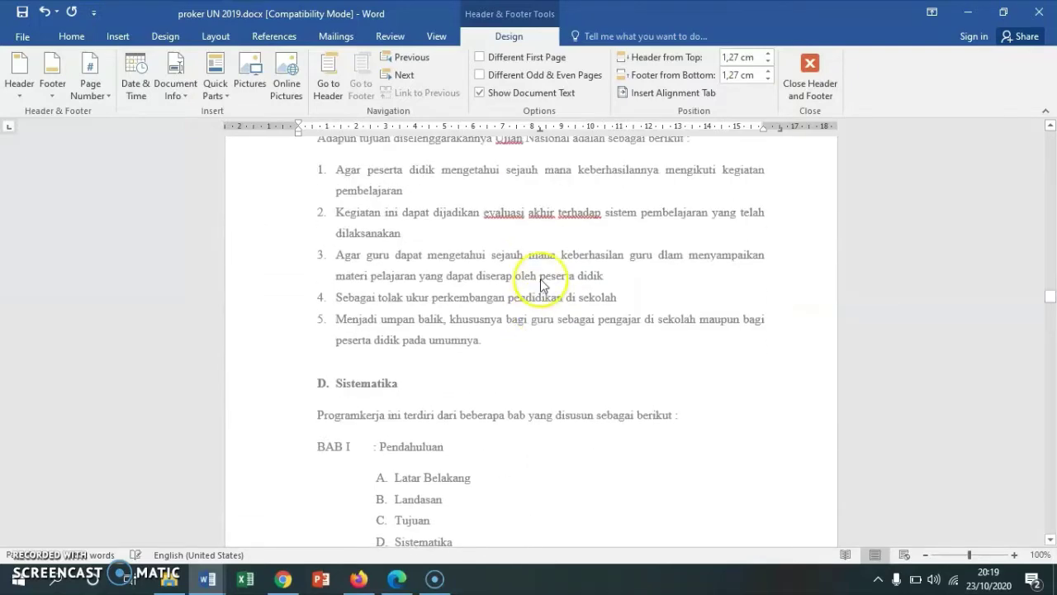
pyautogui.scroll(6, 543, 281)
pyautogui.scroll(8, 541, 281)
pyautogui.scroll(5, 541, 281)
pyautogui.scroll(3, 541, 281)
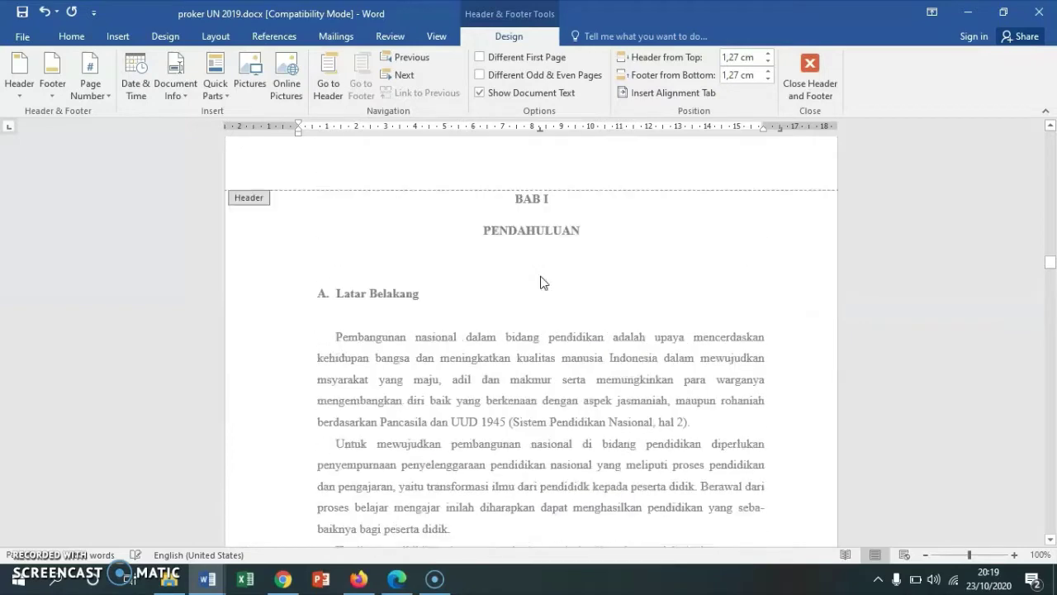
pyautogui.scroll(6, 542, 282)
pyautogui.scroll(6, 541, 279)
pyautogui.scroll(9, 541, 279)
pyautogui.scroll(7, 541, 280)
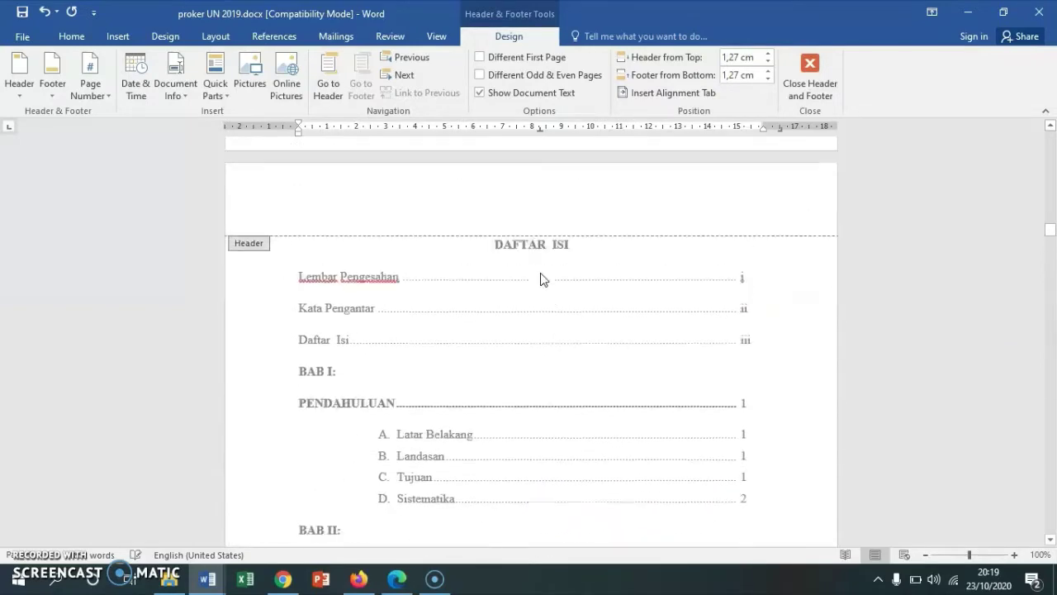
pyautogui.scroll(3, 542, 275)
pyautogui.scroll(4, 542, 273)
pyautogui.scroll(6, 542, 274)
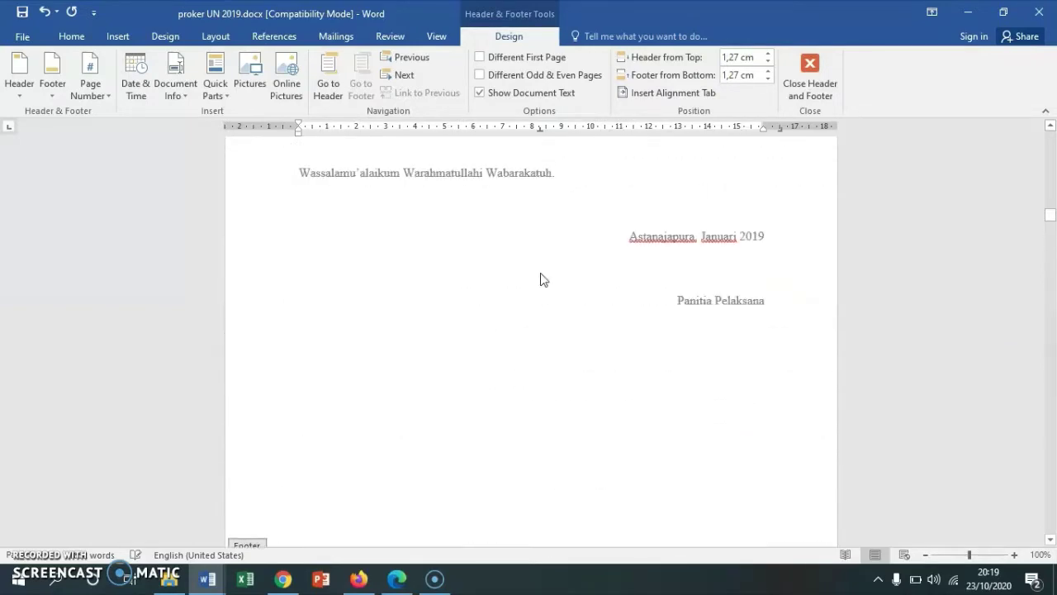
pyautogui.scroll(5, 541, 274)
pyautogui.scroll(6, 542, 272)
pyautogui.scroll(3, 542, 272)
pyautogui.scroll(5, 534, 283)
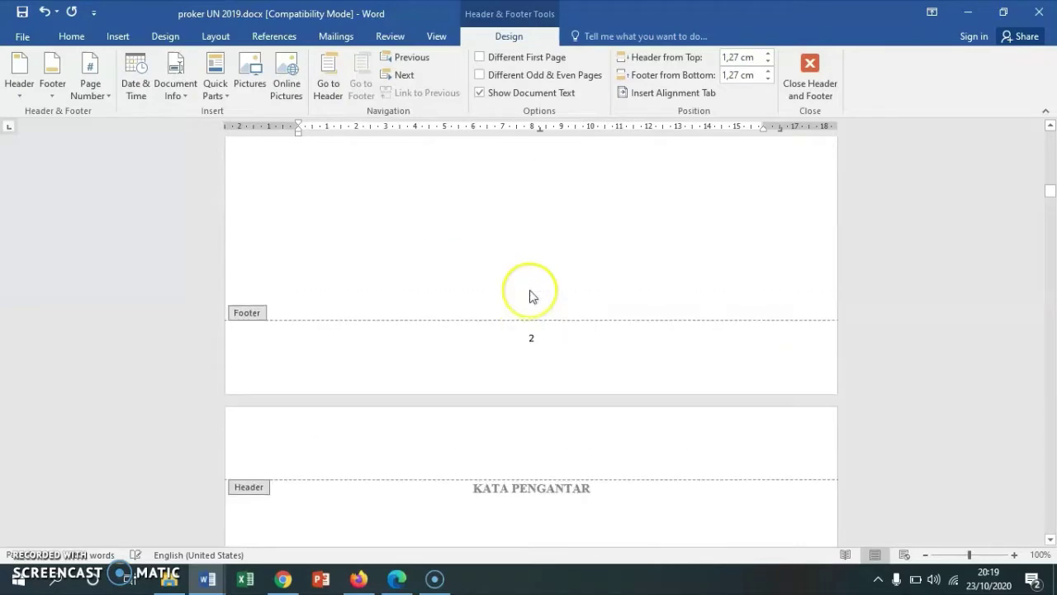
pyautogui.scroll(4, 534, 295)
pyautogui.scroll(5, 533, 297)
pyautogui.scroll(8, 533, 297)
pyautogui.scroll(3, 531, 295)
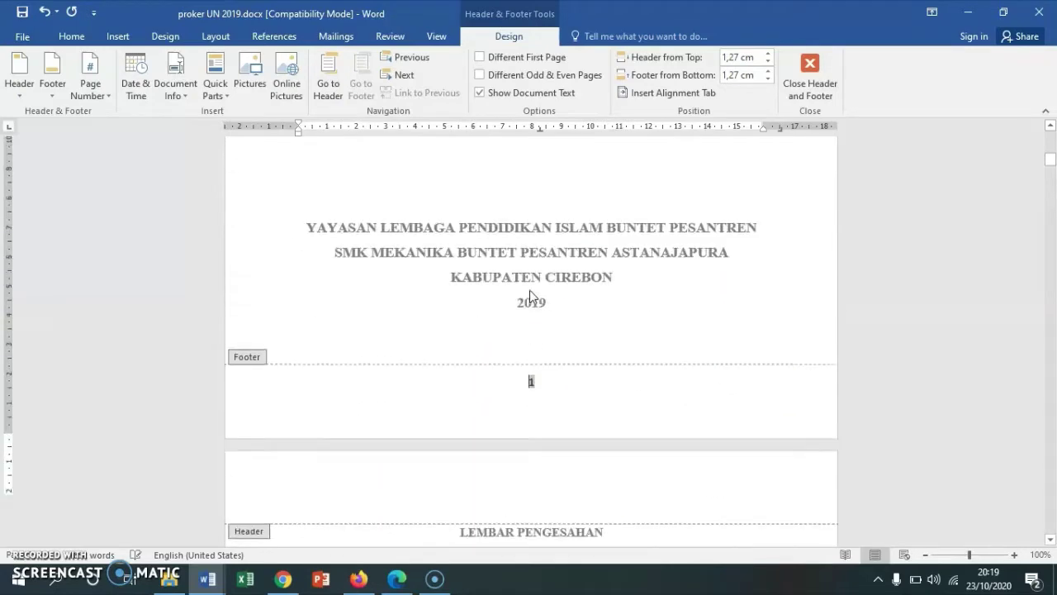
pyautogui.scroll(3, 529, 290)
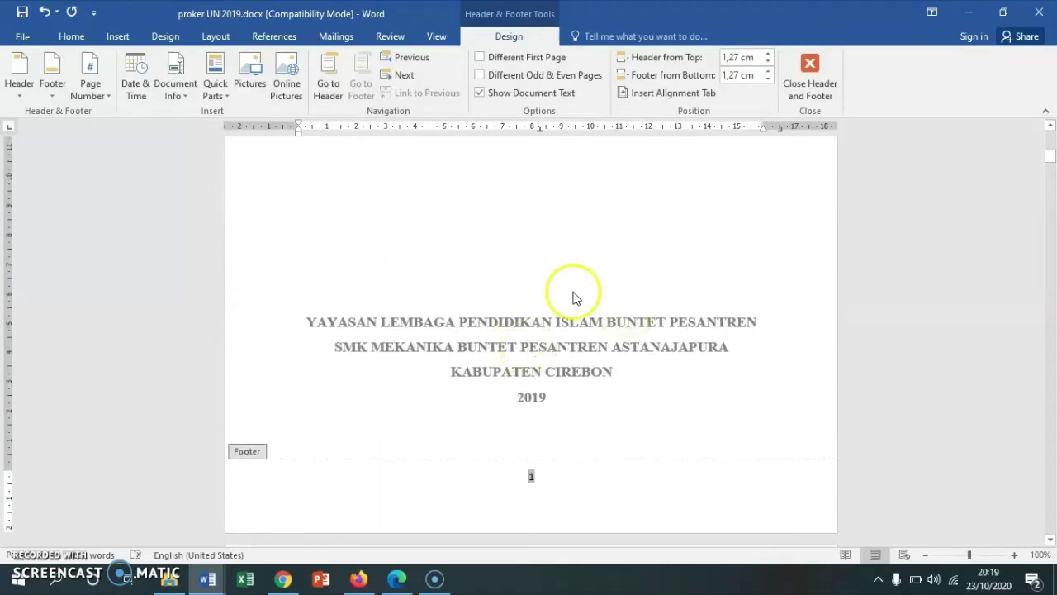
pyautogui.scroll(3, 544, 394)
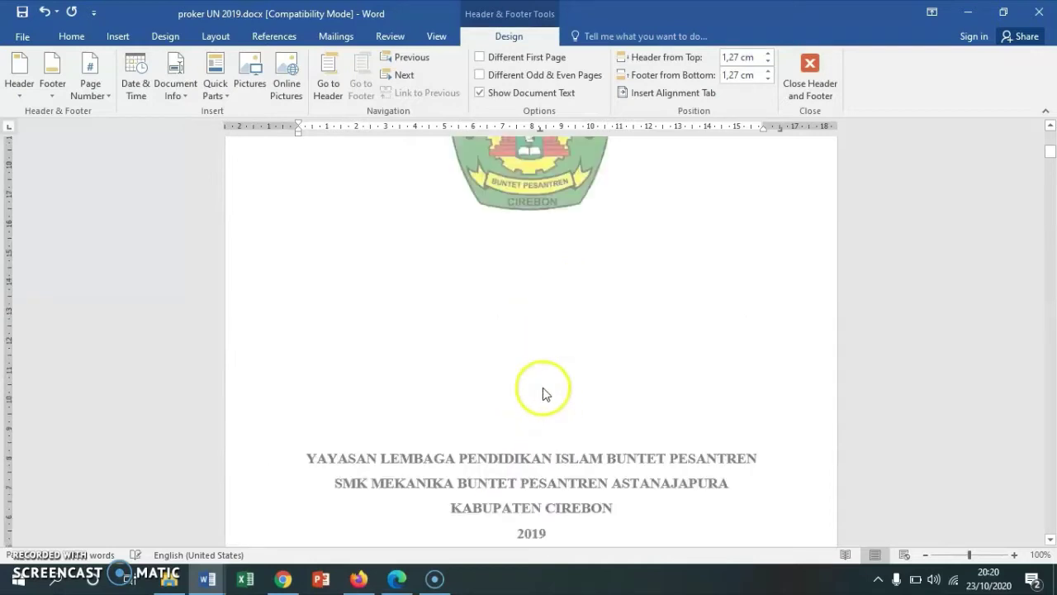
pyautogui.scroll(2, 538, 367)
pyautogui.scroll(5, 534, 342)
pyautogui.scroll(4, 533, 342)
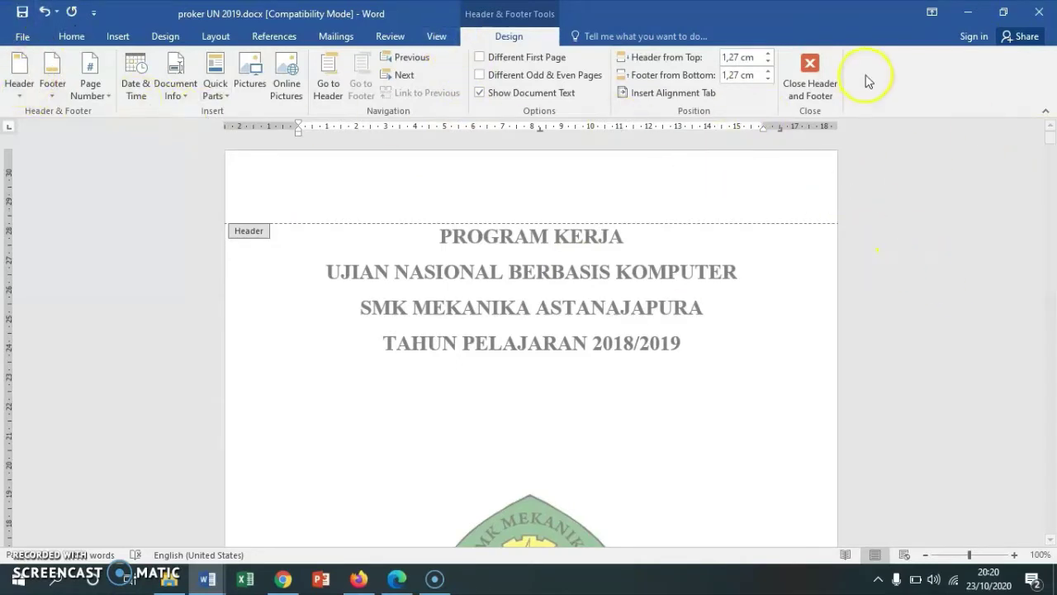
# - Close footer editing and undo the inserted page numbers
pyautogui.click(807, 83)
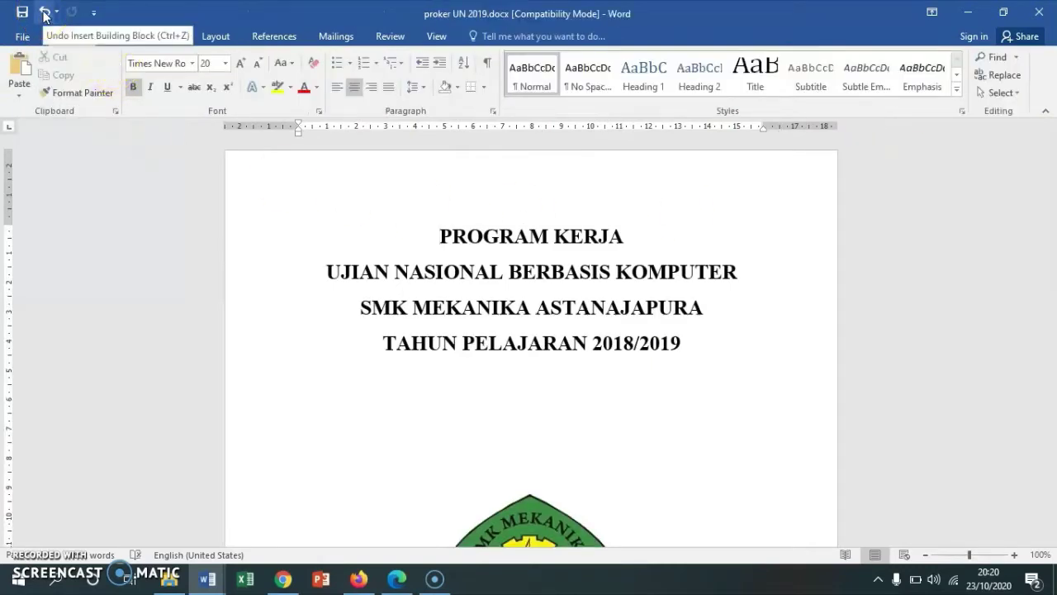
pyautogui.click(44, 15)
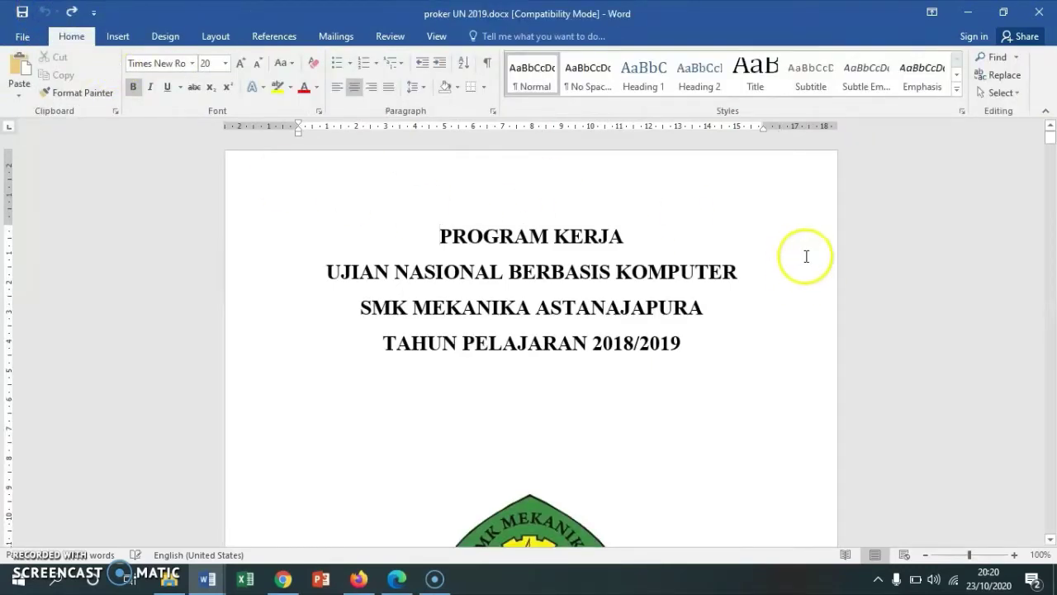
pyautogui.scroll(-2, 803, 256)
pyautogui.scroll(-2, 805, 260)
pyautogui.scroll(-3, 806, 260)
pyautogui.scroll(-2, 804, 263)
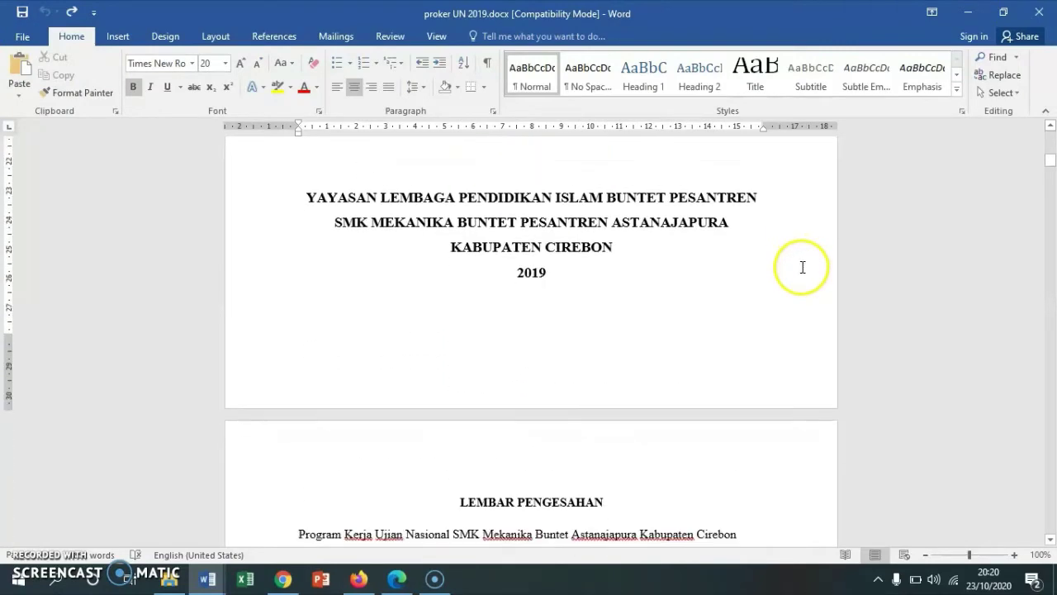
pyautogui.scroll(-2, 799, 273)
# - Scroll over the cover page down to the year 2019
pyautogui.scroll(3, 801, 268)
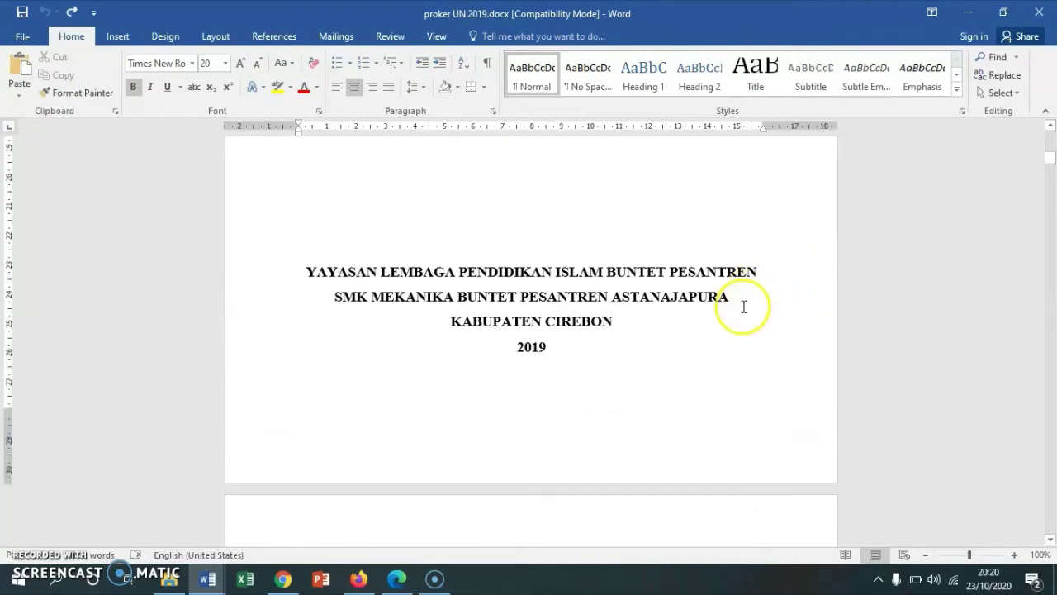
pyautogui.scroll(-2, 703, 295)
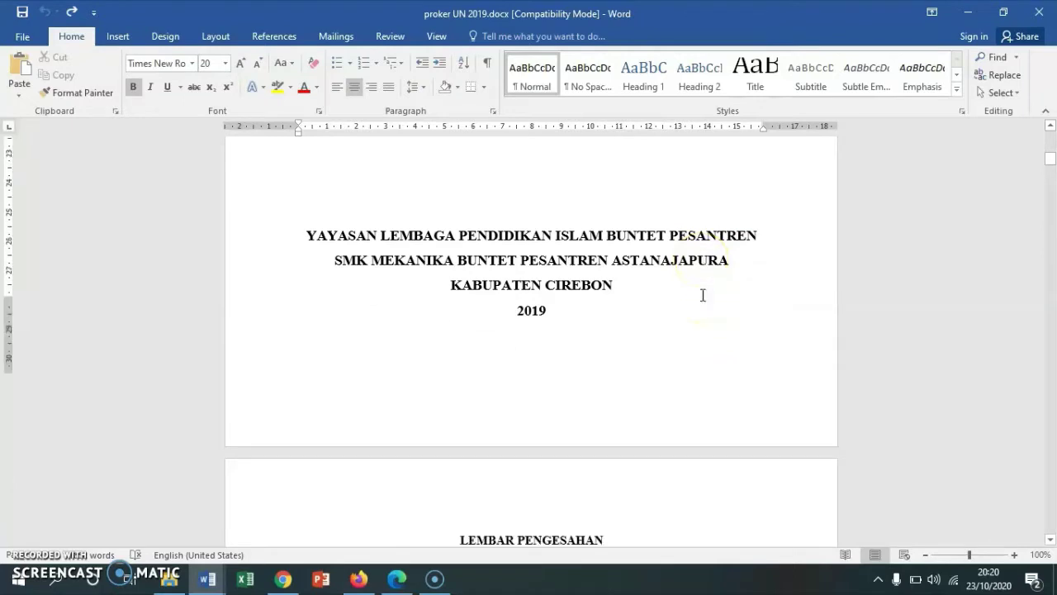
pyautogui.scroll(1, 711, 289)
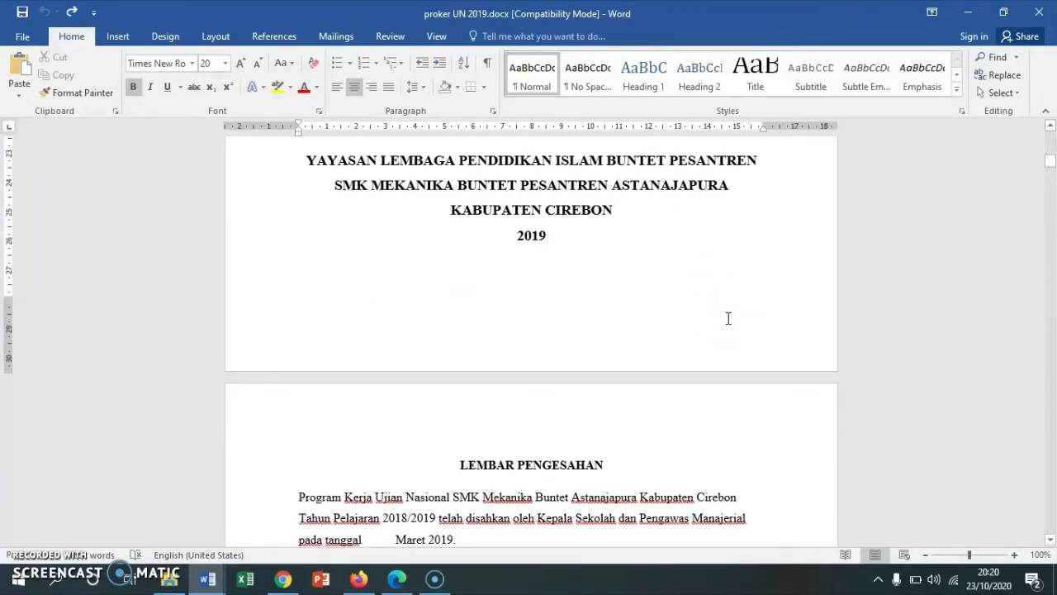
pyautogui.scroll(10, 731, 313)
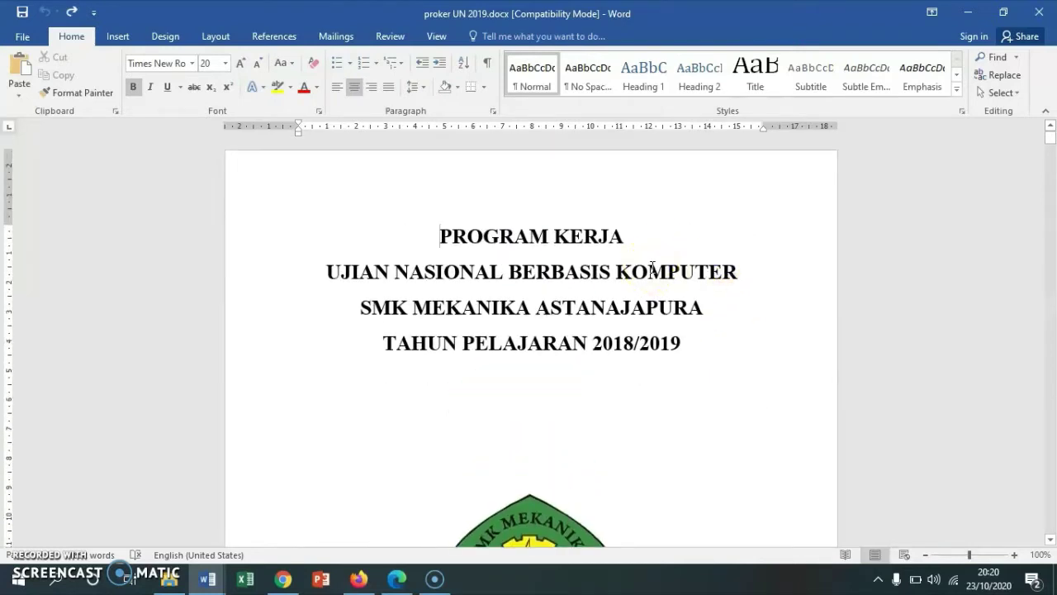
pyautogui.scroll(-3, 641, 299)
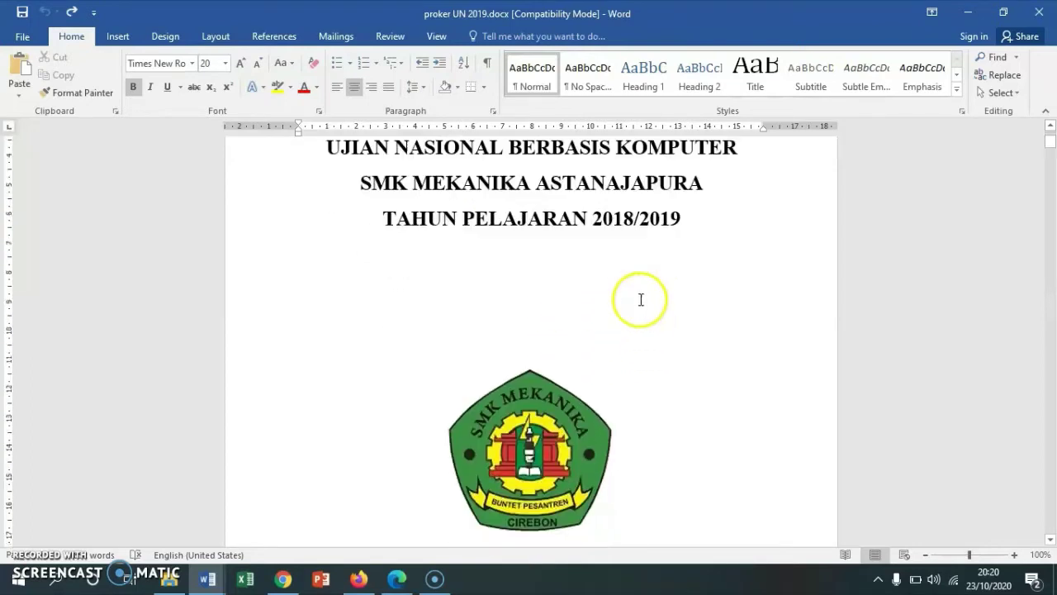
pyautogui.scroll(-2, 637, 290)
pyautogui.scroll(-4, 633, 288)
pyautogui.scroll(-2, 633, 281)
pyautogui.scroll(-2, 636, 281)
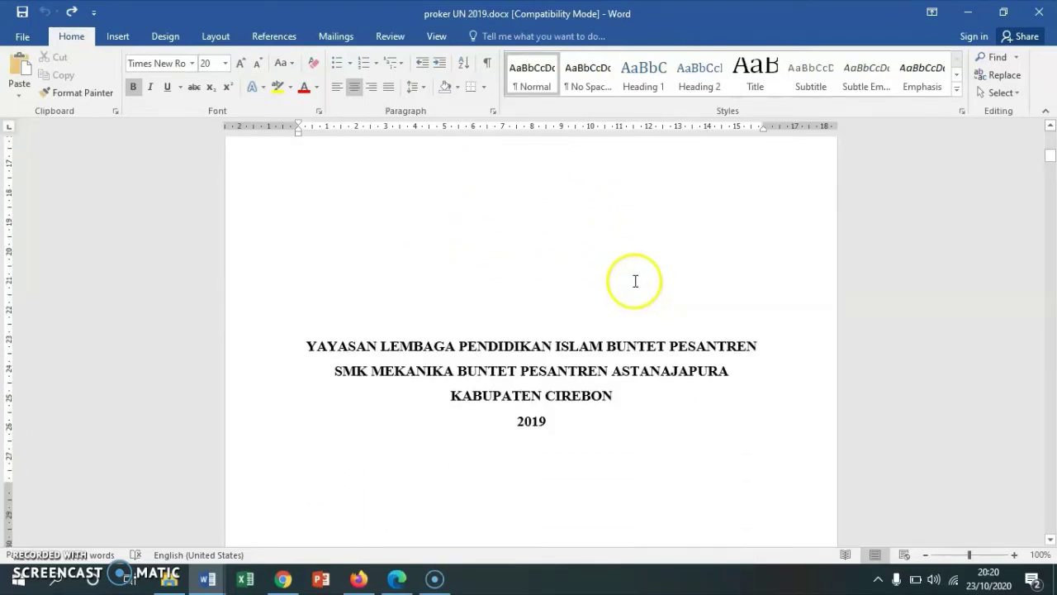
pyautogui.scroll(-2, 636, 281)
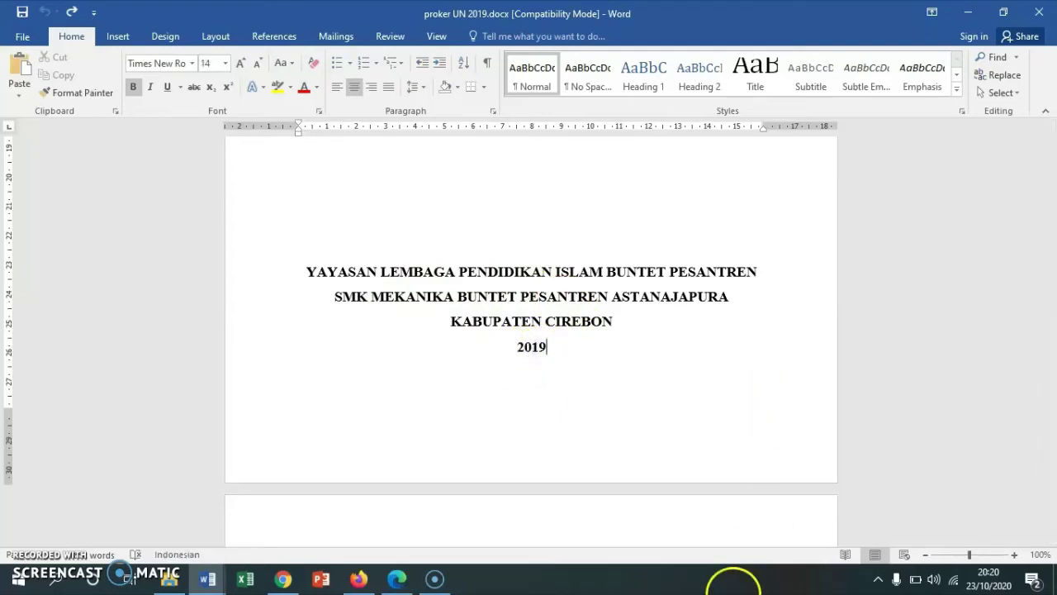
# - With the caret after 2019, open the Layout tab's Breaks list
pyautogui.hotkey('alt', 'shift')
pyautogui.hotkey('alt', 'p')
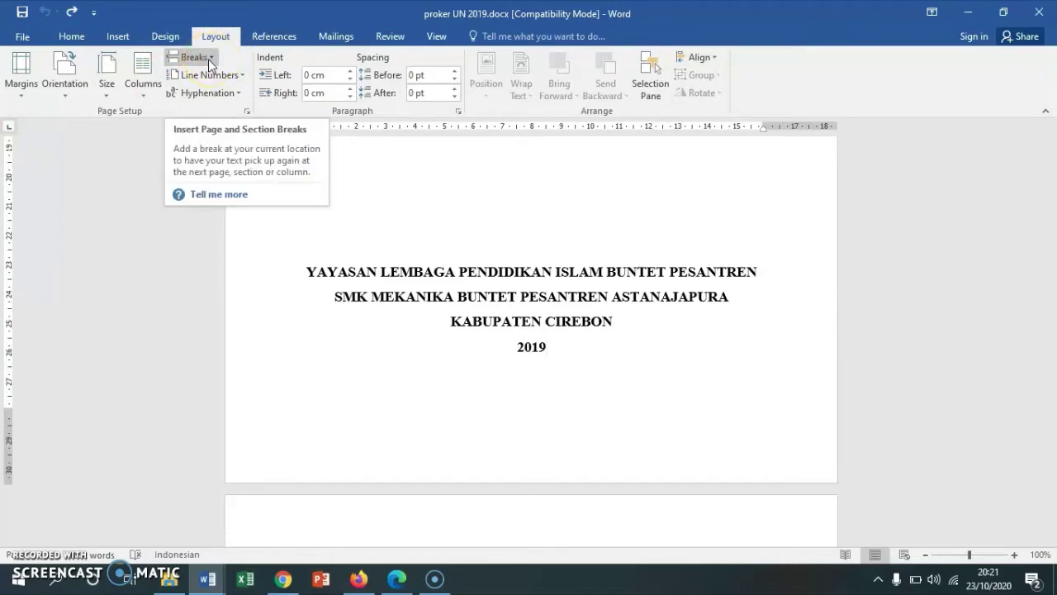
pyautogui.click(209, 60)
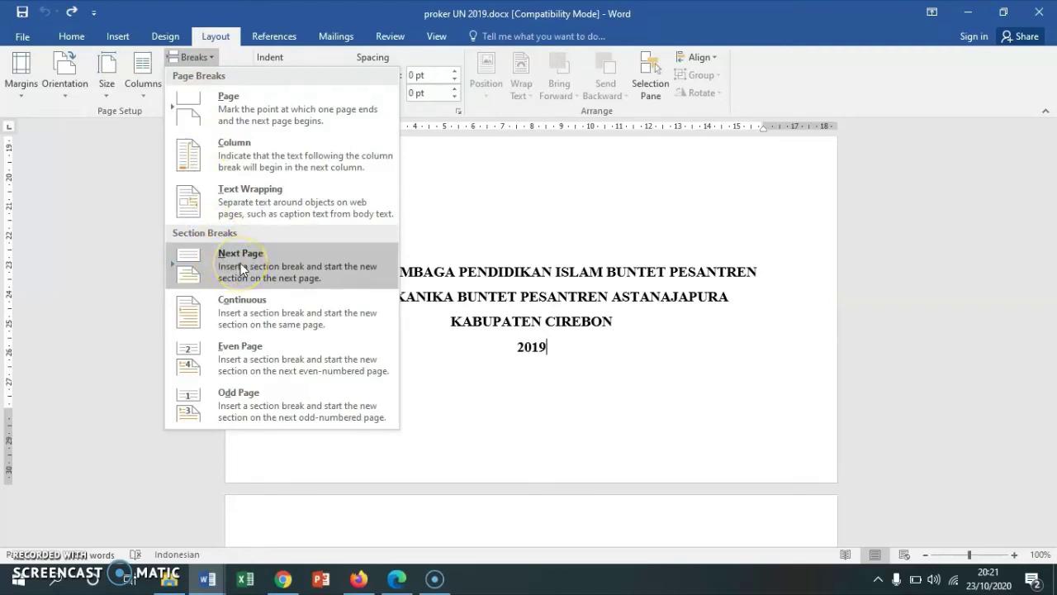
# - Insert a Next Page section break after the cover and show white space between pages
pyautogui.click(241, 264)
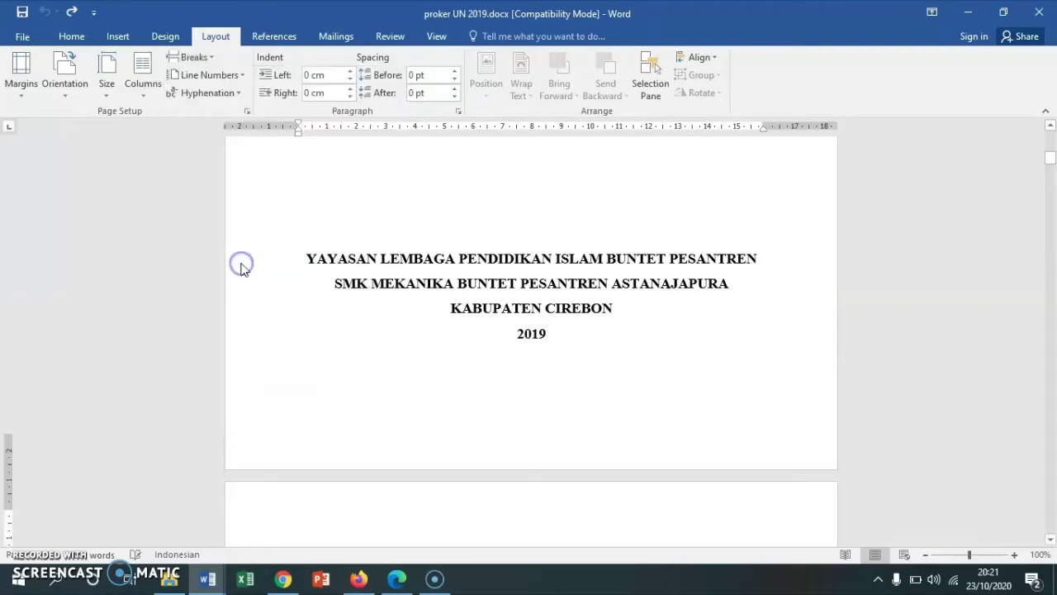
pyautogui.scroll(-3, 368, 305)
pyautogui.scroll(-3, 408, 307)
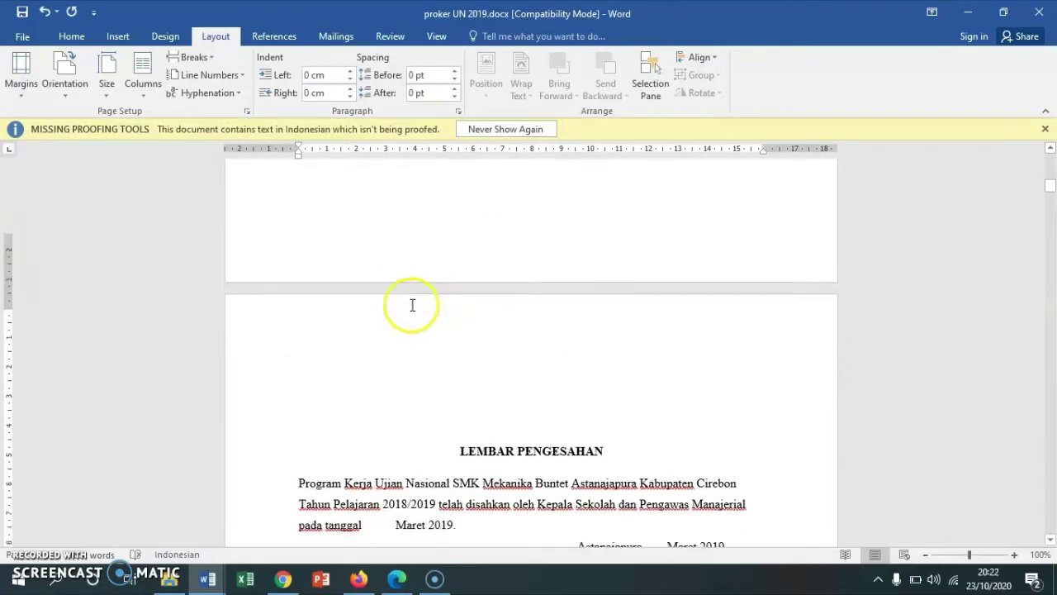
pyautogui.scroll(2, 554, 250)
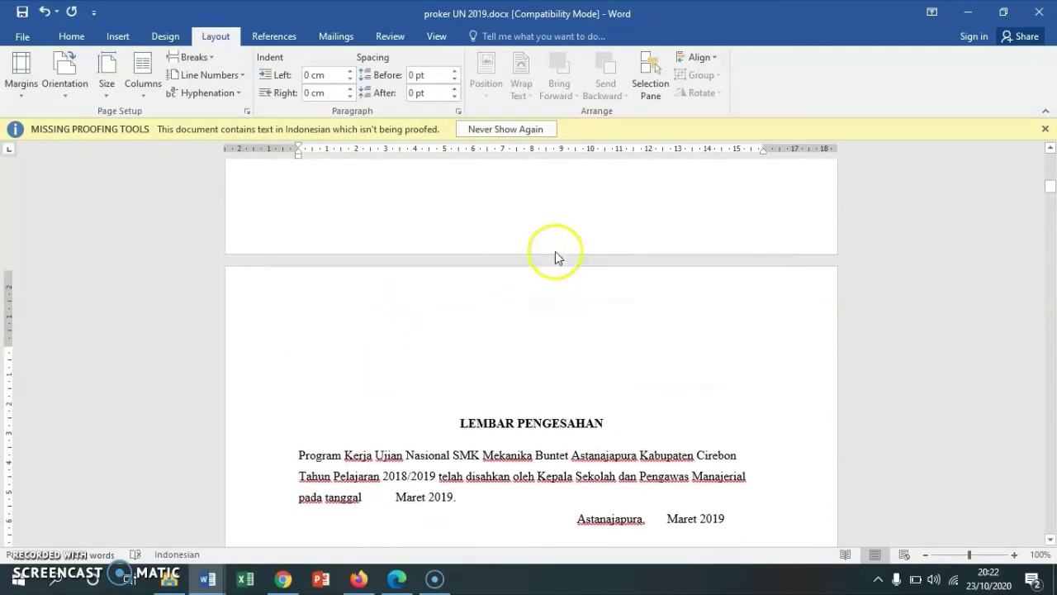
pyautogui.scroll(-2, 554, 260)
pyautogui.scroll(-2, 552, 264)
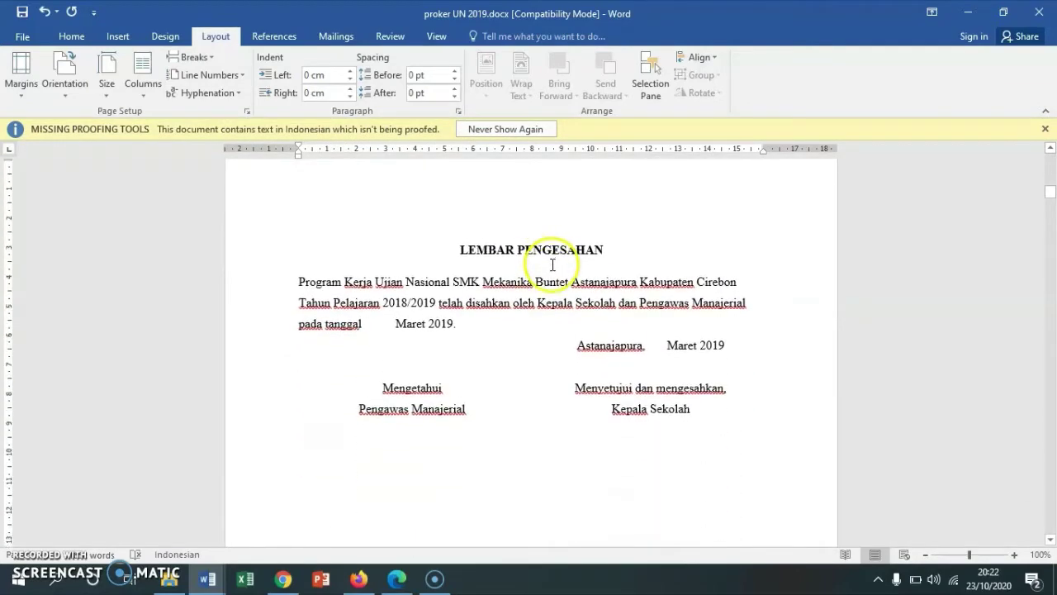
pyautogui.scroll(-5, 551, 265)
pyautogui.scroll(-2, 551, 267)
pyautogui.scroll(-3, 551, 267)
pyautogui.scroll(-3, 551, 267)
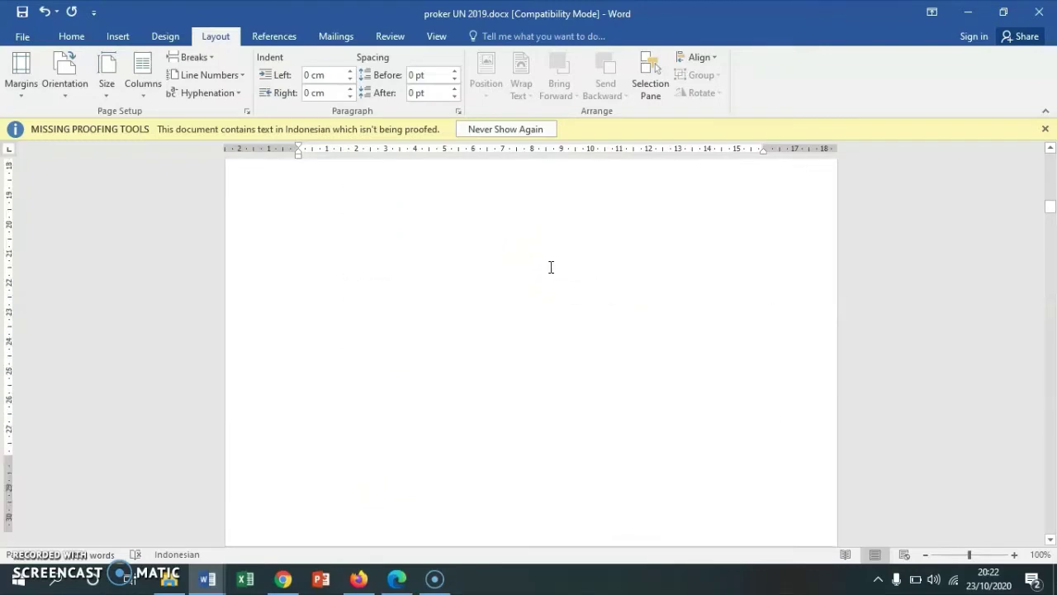
pyautogui.scroll(3, 551, 267)
pyautogui.scroll(5, 551, 267)
pyautogui.doubleClick(549, 267)
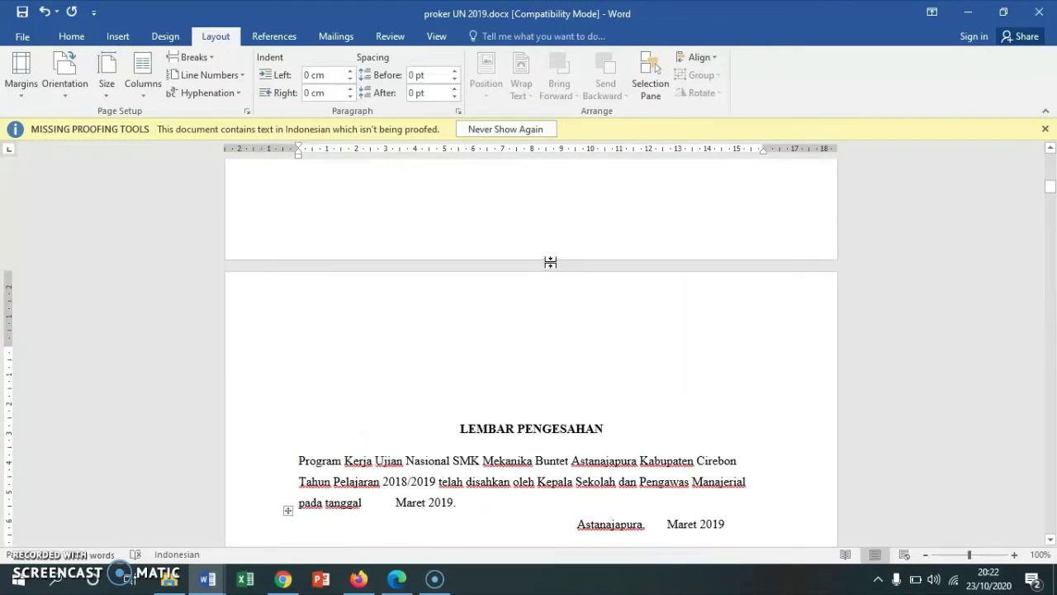
# - Delete the two blank lines above the LEMBAR PENGESAHAN heading
pyautogui.scroll(3, 554, 251)
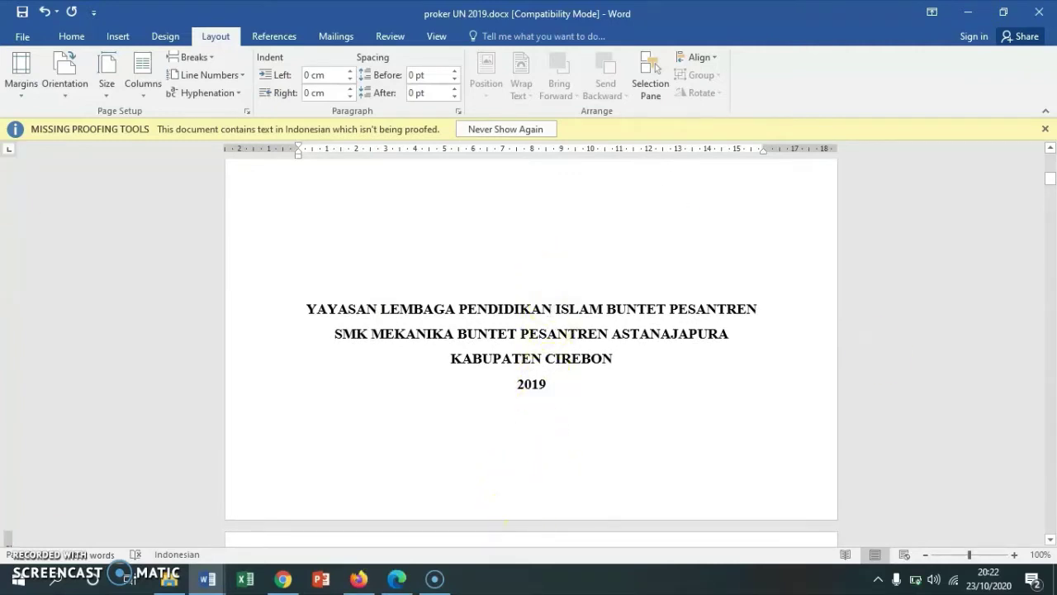
pyautogui.scroll(-10, 531, 339)
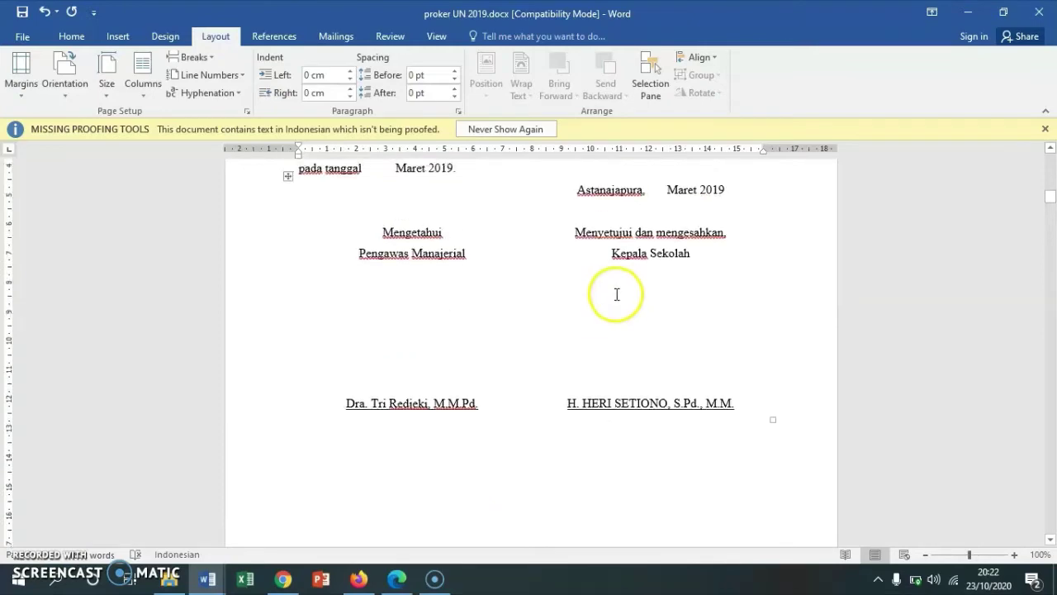
pyautogui.scroll(5, 613, 264)
pyautogui.scroll(2, 613, 307)
pyautogui.scroll(1, 732, 425)
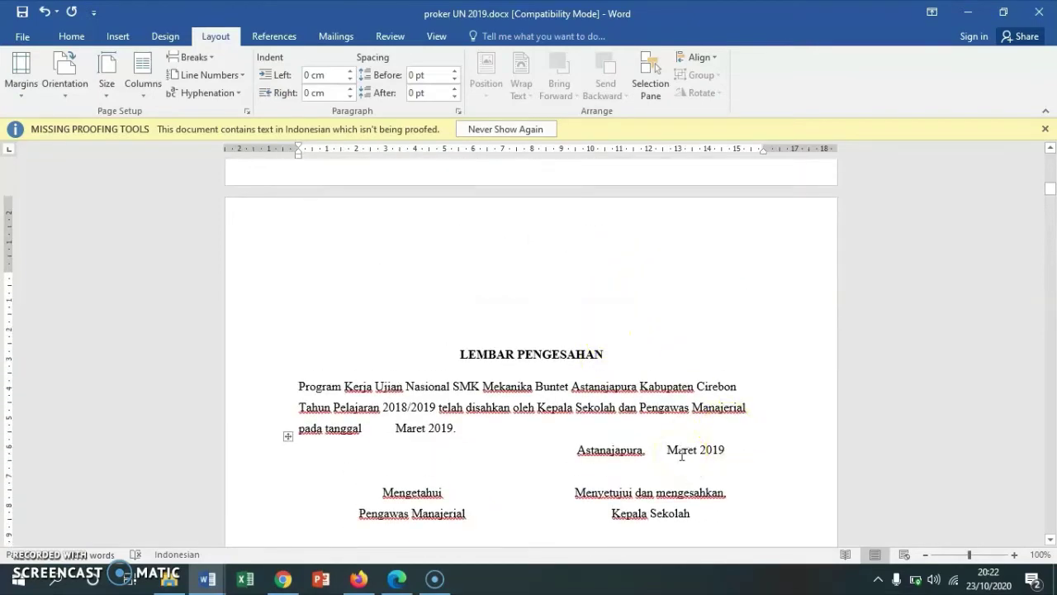
pyautogui.press('Delete')
pyautogui.press('Delete')
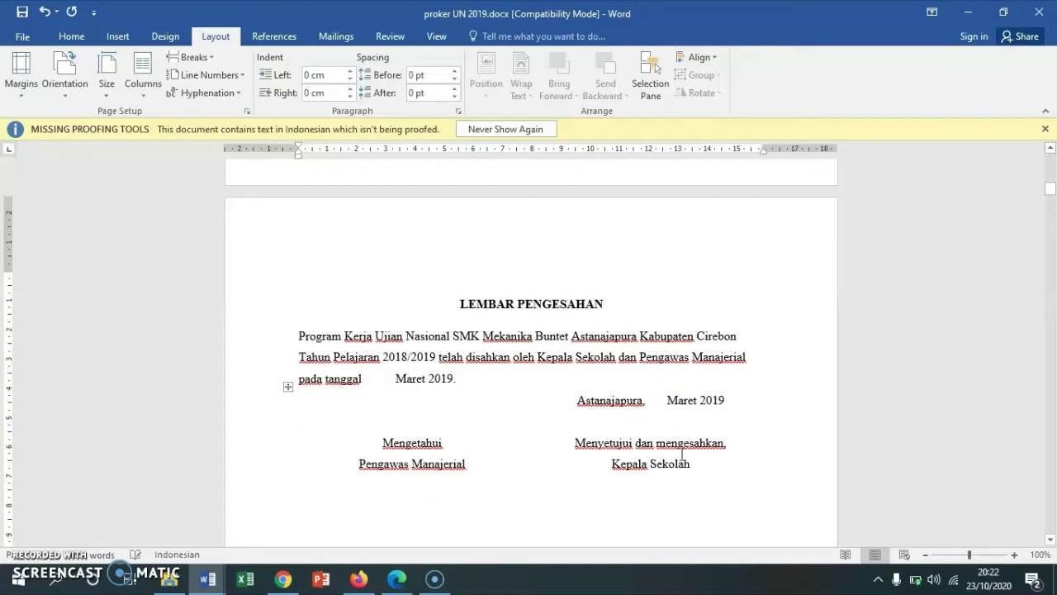
pyautogui.press('Delete')
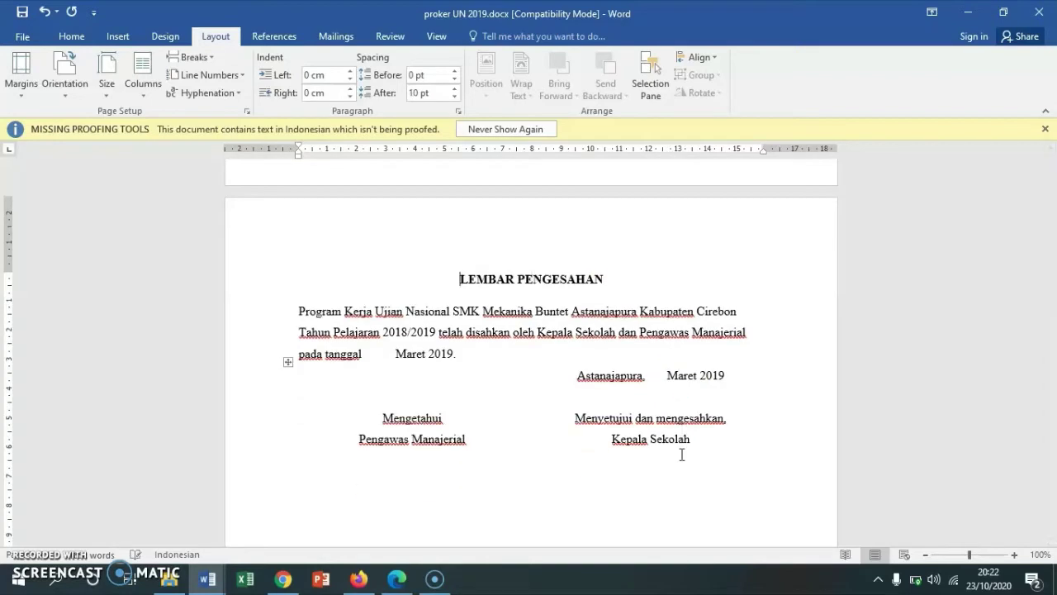
# - Scroll through the Kata Pengantar and Daftar Isi pages to review the front matter
pyautogui.scroll(-5, 601, 336)
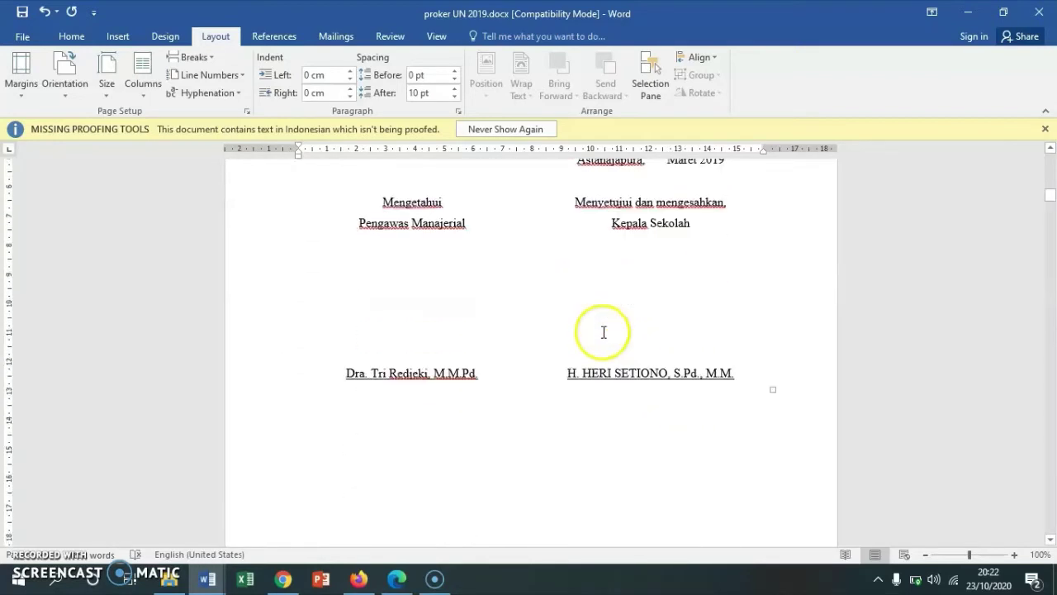
pyautogui.scroll(-4, 601, 337)
pyautogui.scroll(-3, 601, 337)
pyautogui.scroll(-5, 597, 350)
pyautogui.scroll(-3, 597, 351)
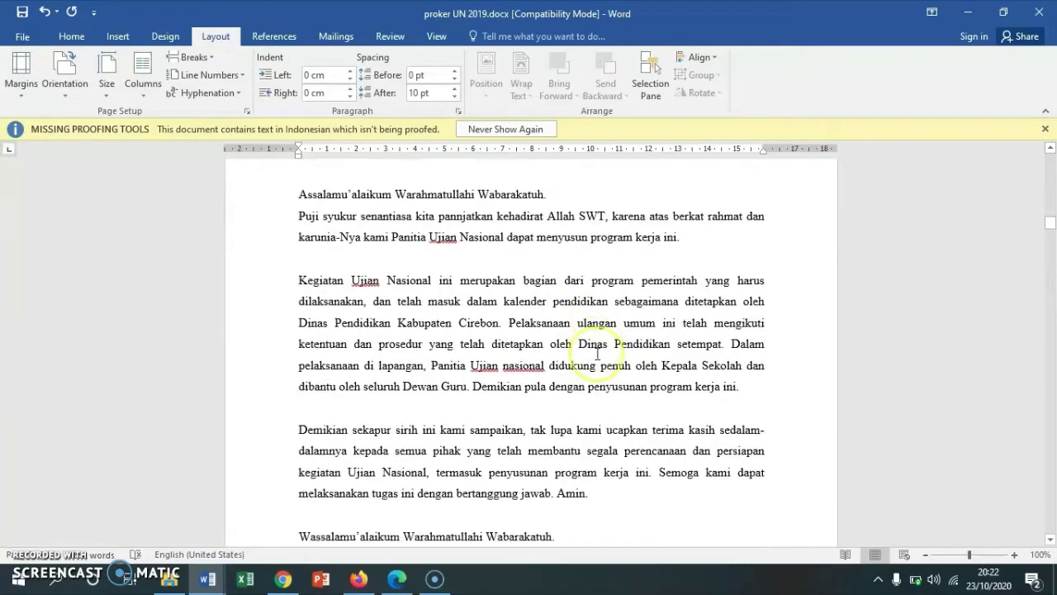
pyautogui.scroll(-5, 597, 354)
pyautogui.scroll(-5, 597, 354)
pyautogui.scroll(-5, 597, 354)
pyautogui.scroll(-1, 597, 355)
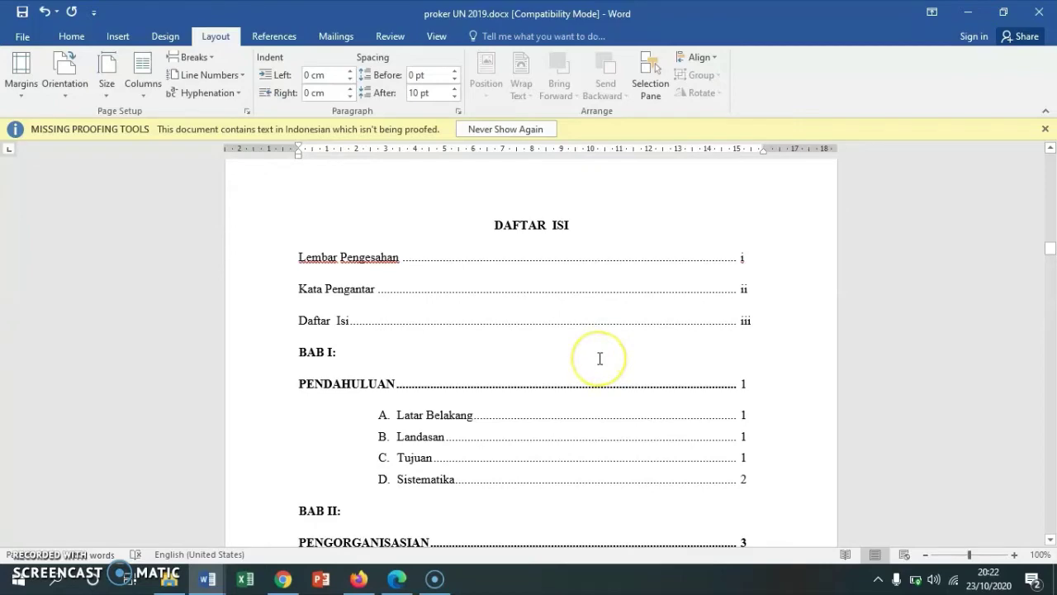
pyautogui.scroll(5, 639, 366)
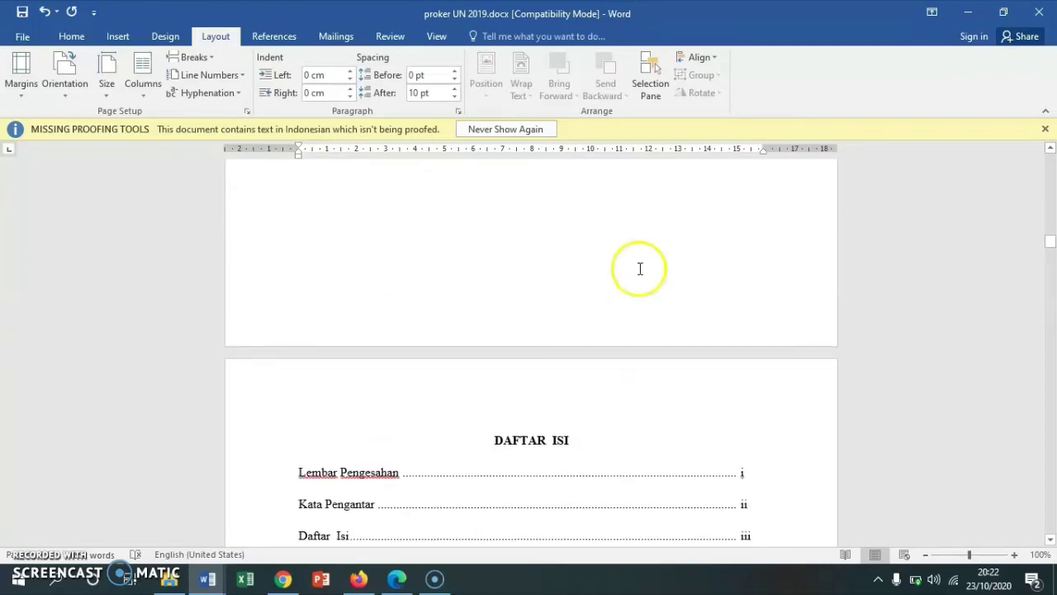
pyautogui.scroll(5, 639, 270)
pyautogui.scroll(5, 657, 215)
pyautogui.scroll(5, 657, 215)
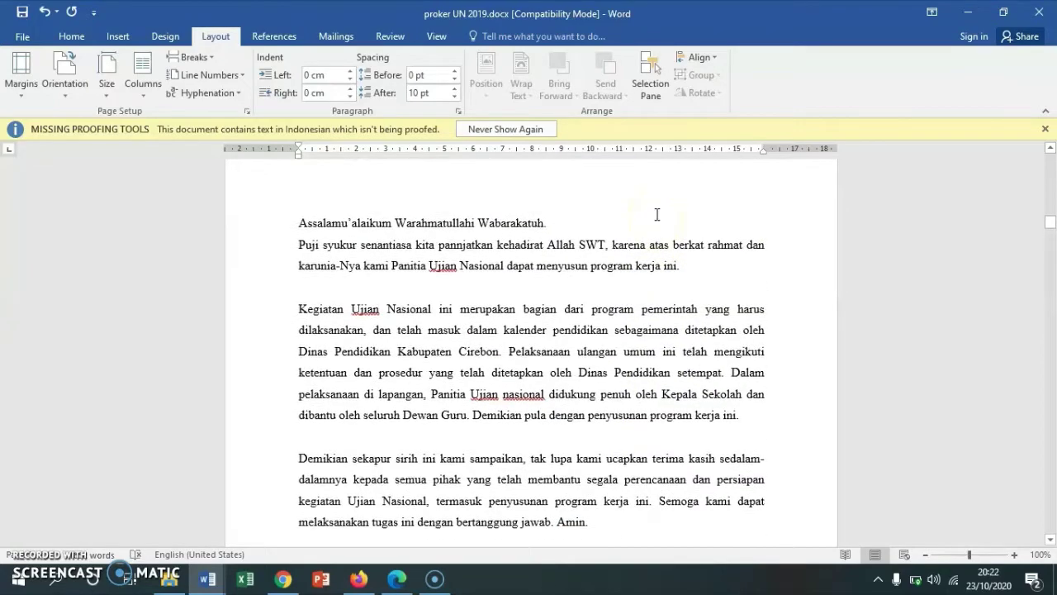
pyautogui.scroll(5, 657, 215)
pyautogui.scroll(5, 657, 215)
pyautogui.scroll(5, 657, 215)
pyautogui.scroll(5, 657, 215)
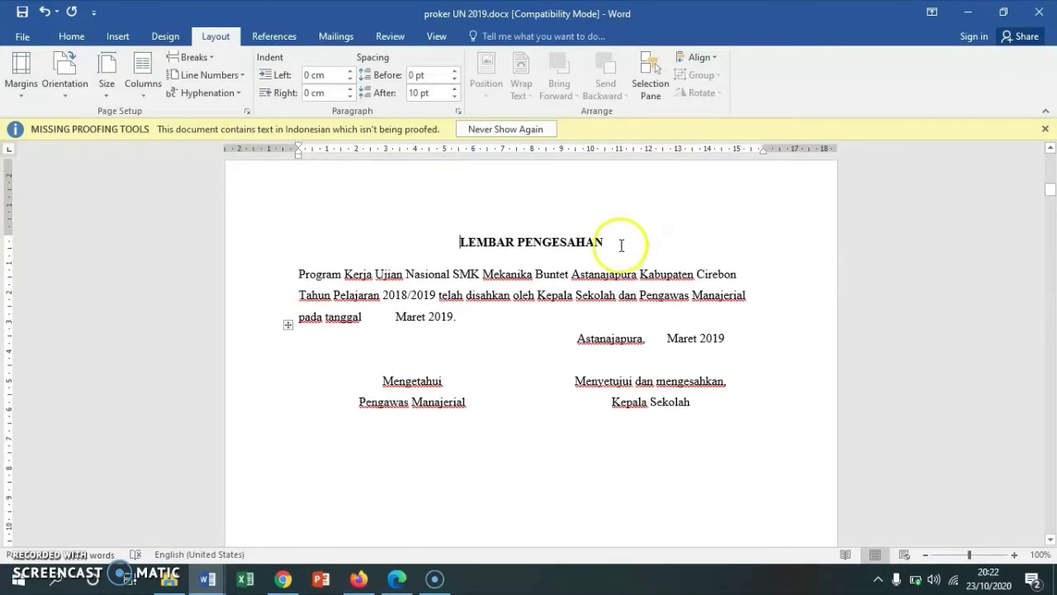
# - Place the insertion point after 'Tata Tertib Peserta', the last Lampiran item before BAB I
pyautogui.scroll(-1, 620, 266)
pyautogui.scroll(-4, 617, 267)
pyautogui.scroll(-3, 616, 268)
pyautogui.scroll(-5, 616, 278)
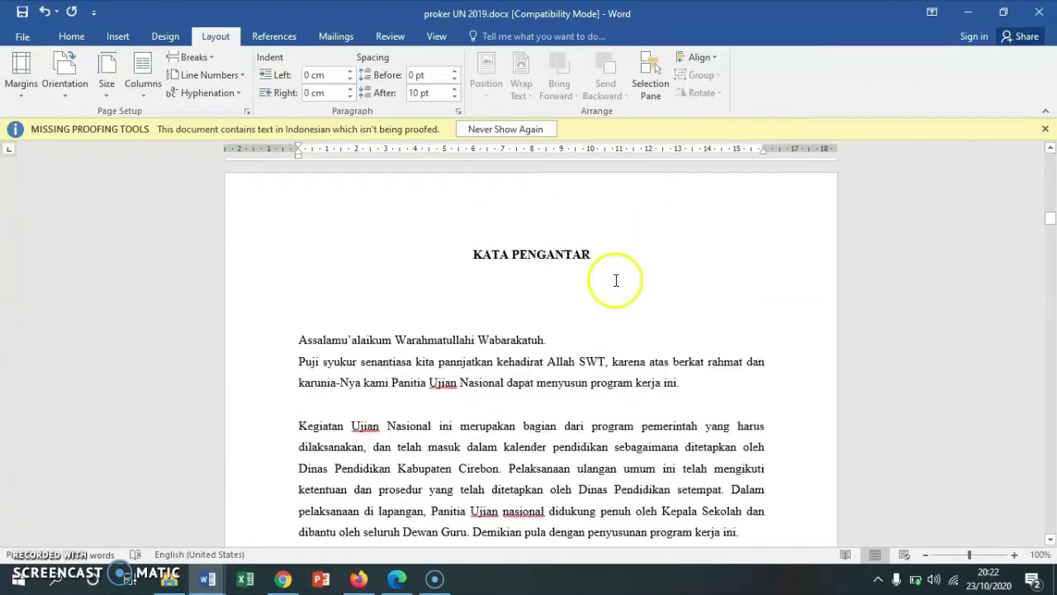
pyautogui.scroll(-3, 616, 278)
pyautogui.scroll(-5, 614, 287)
pyautogui.scroll(-5, 614, 287)
pyautogui.scroll(-5, 609, 309)
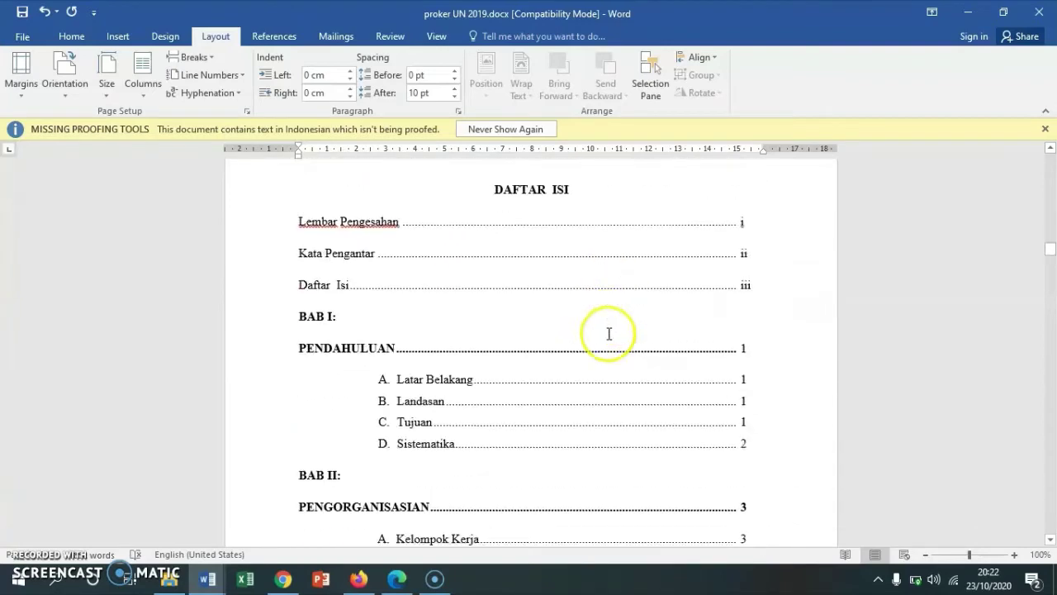
pyautogui.scroll(-4, 609, 333)
pyautogui.scroll(-1, 609, 335)
pyautogui.scroll(-5, 608, 334)
pyautogui.scroll(-3, 609, 335)
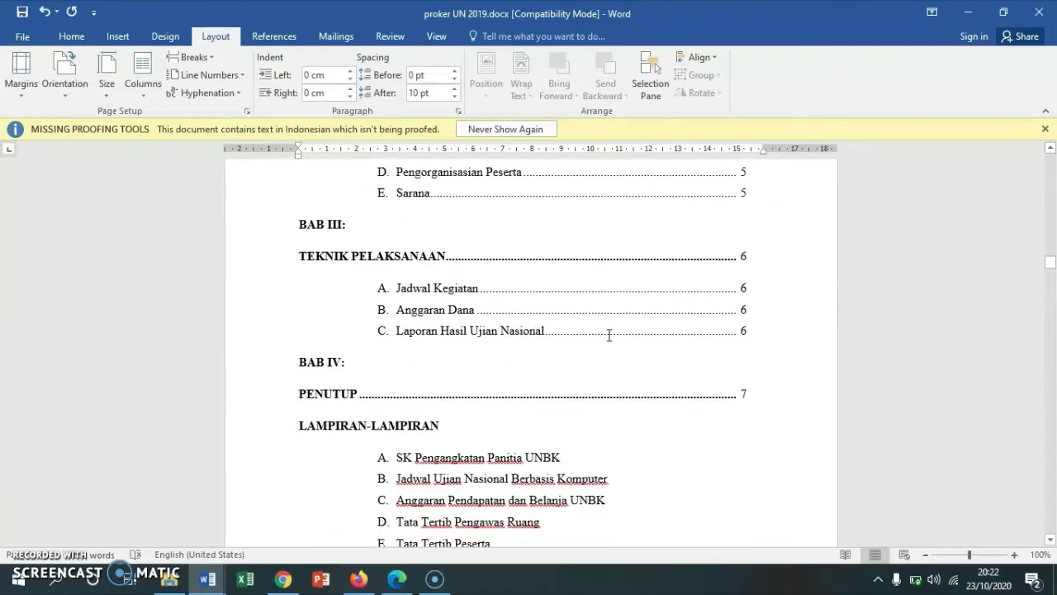
pyautogui.scroll(-3, 609, 334)
pyautogui.scroll(-1, 609, 334)
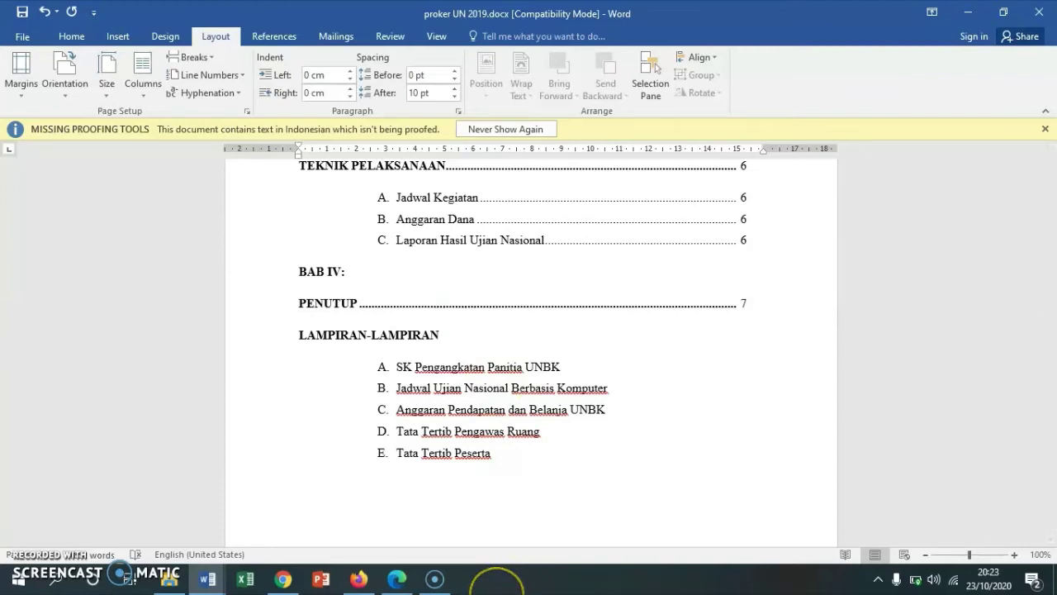
pyautogui.scroll(-4, 372, 479)
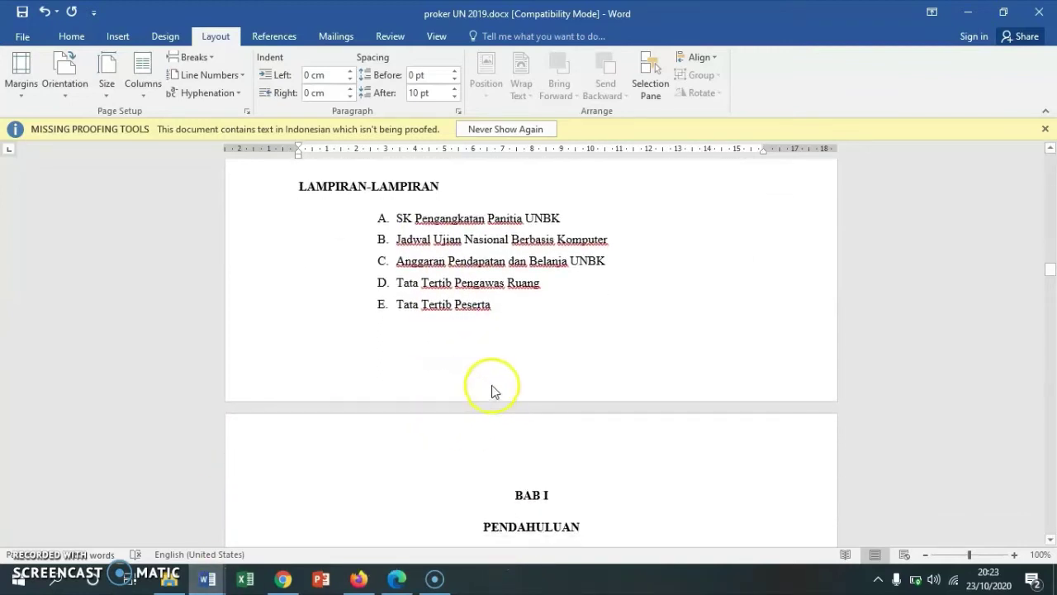
pyautogui.scroll(-1, 512, 347)
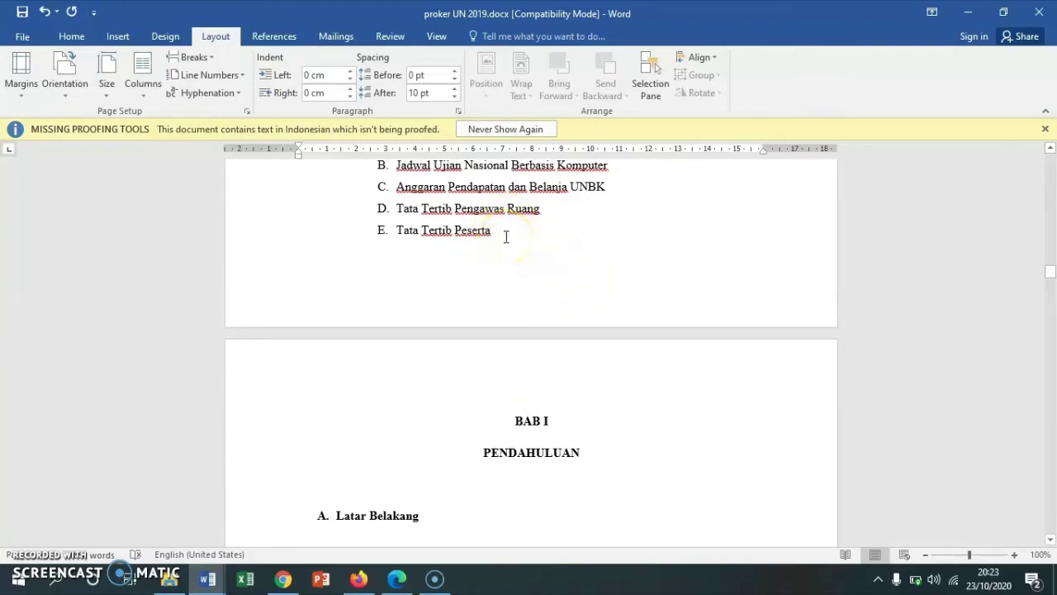
pyautogui.click(507, 237)
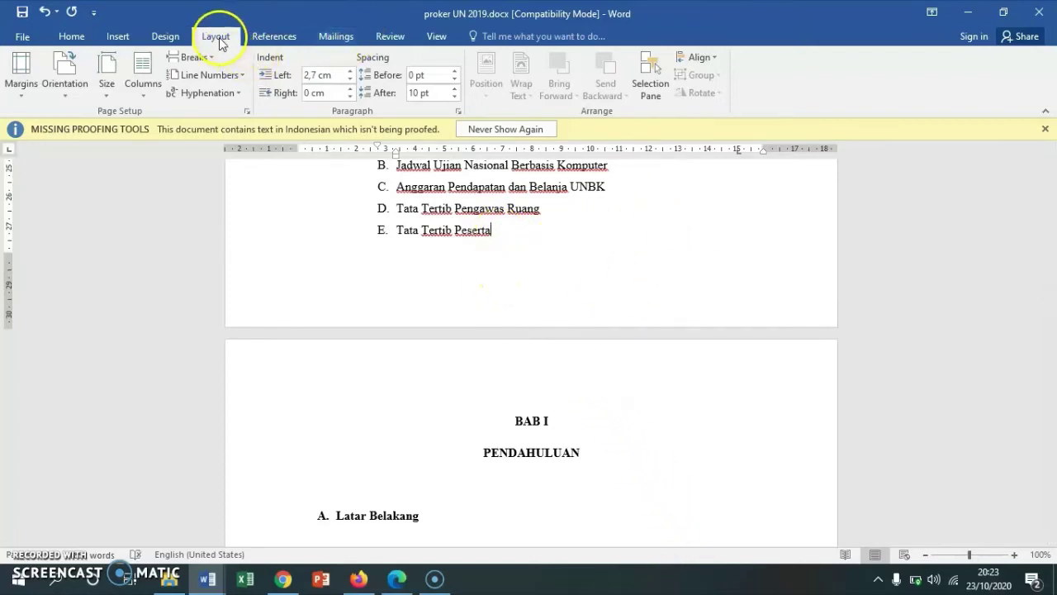
# - Insert a Next Page section break before BAB I and delete the stray empty 'F.' list item
pyautogui.click(204, 59)
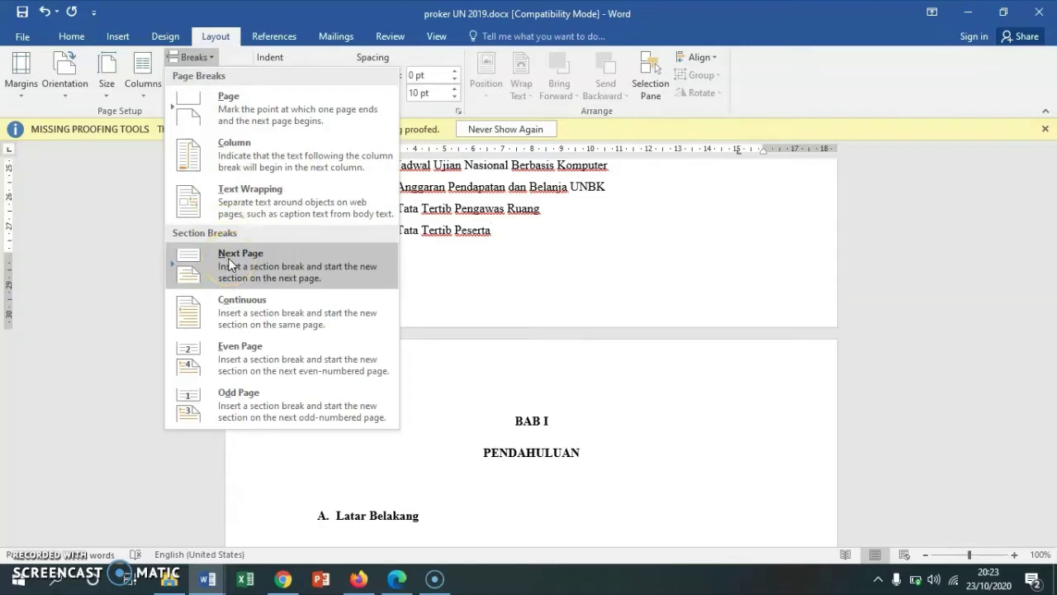
pyautogui.click(231, 264)
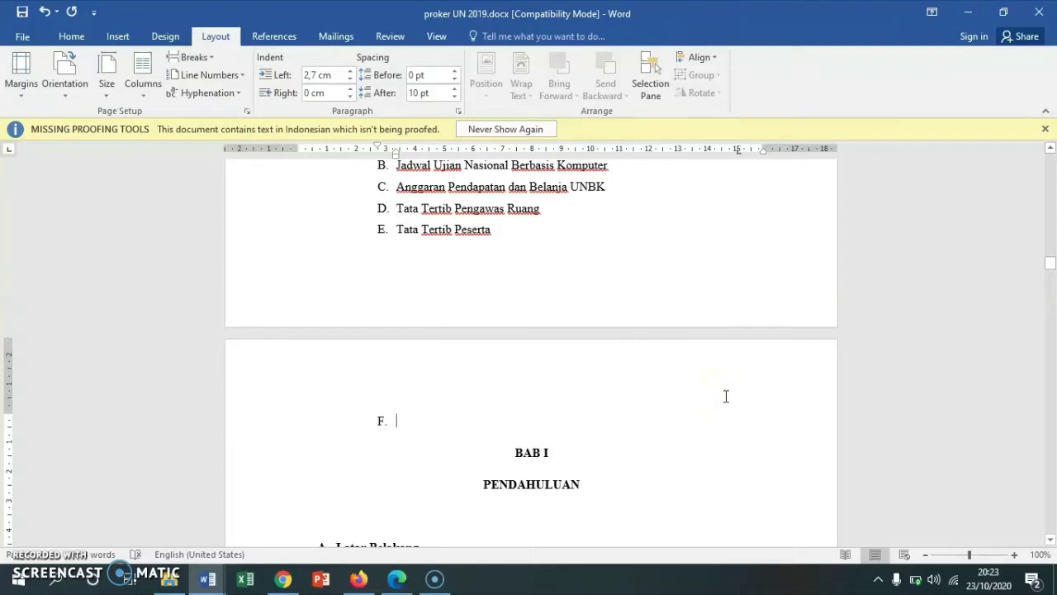
pyautogui.scroll(-1, 559, 349)
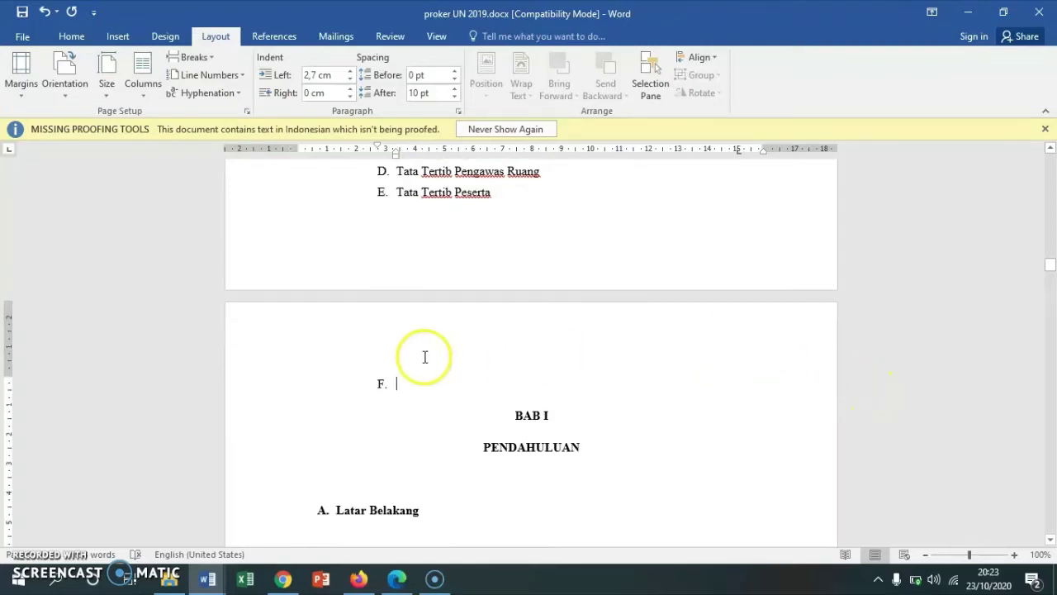
pyautogui.scroll(-1, 557, 390)
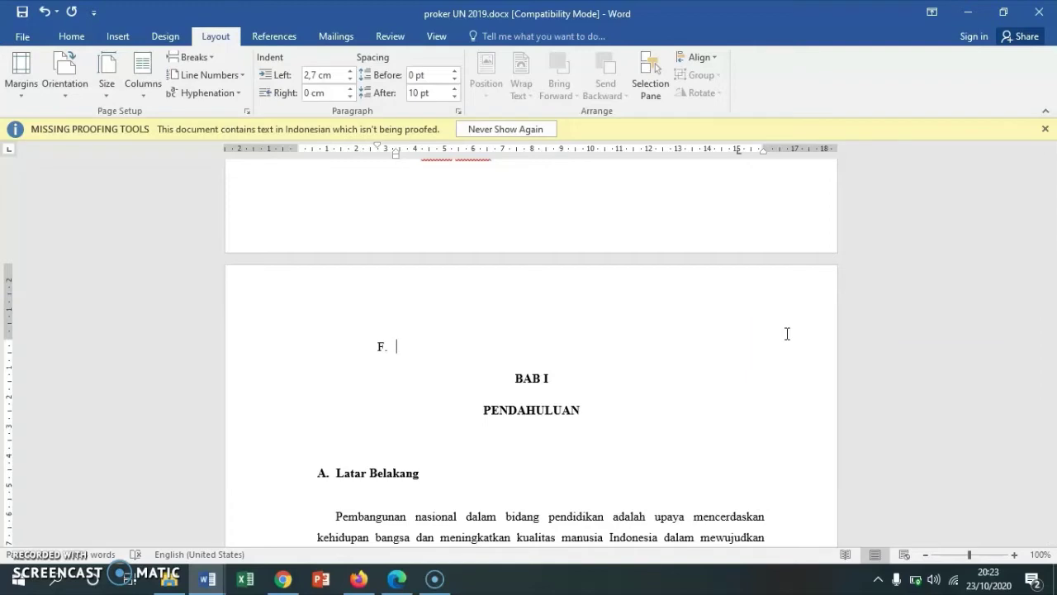
pyautogui.press('Delete')
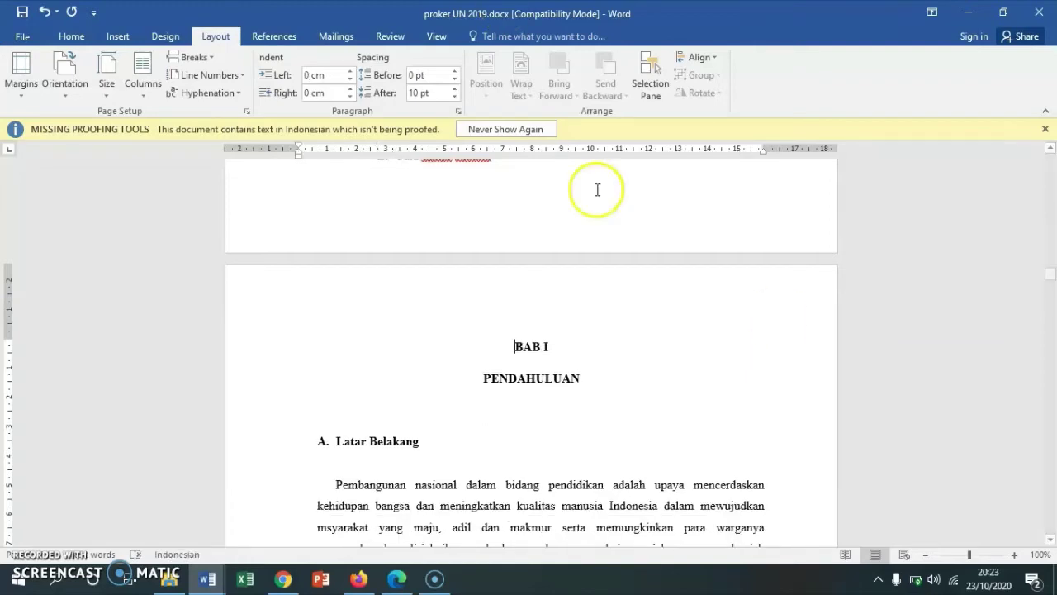
# - Scroll between the front matter and BAB I to check the section break, then click into BAB I
pyautogui.scroll(-3, 653, 299)
pyautogui.scroll(-5, 657, 300)
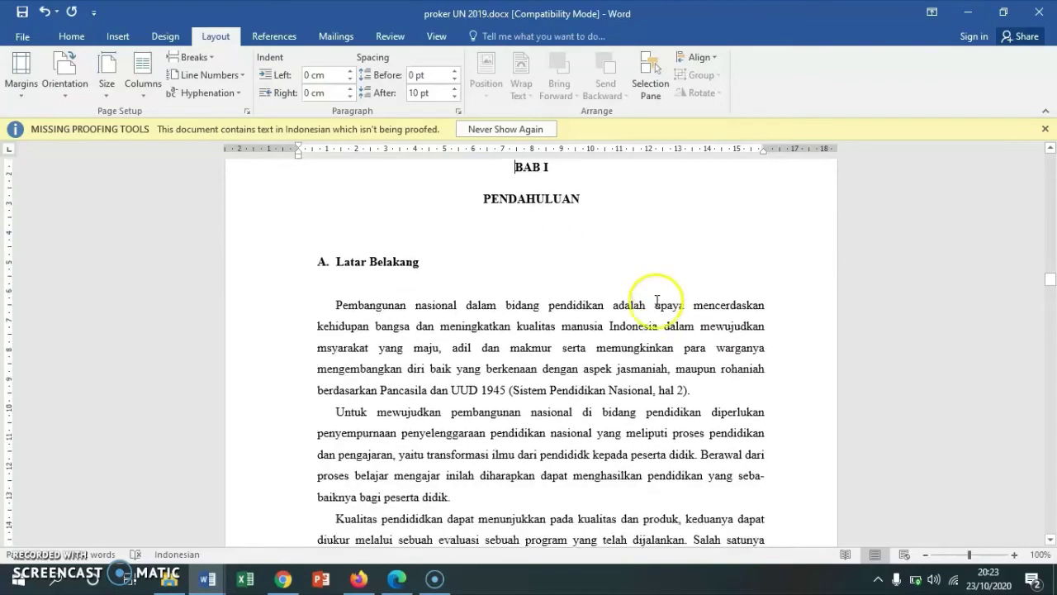
pyautogui.scroll(-5, 657, 299)
pyautogui.scroll(9, 656, 292)
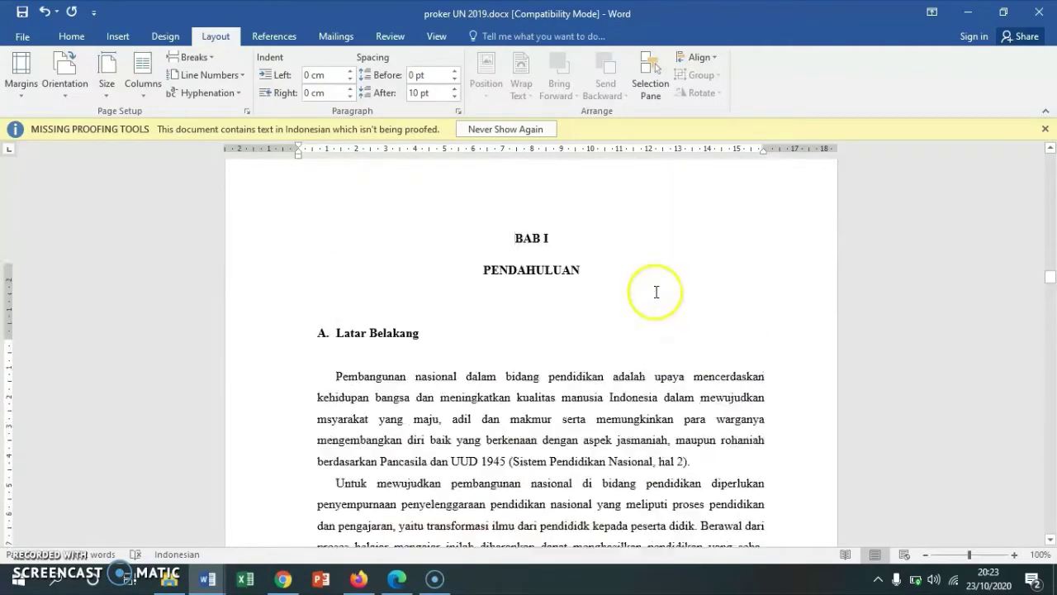
pyautogui.scroll(9, 653, 286)
pyautogui.scroll(5, 653, 286)
pyautogui.scroll(7, 656, 287)
pyautogui.scroll(10, 655, 287)
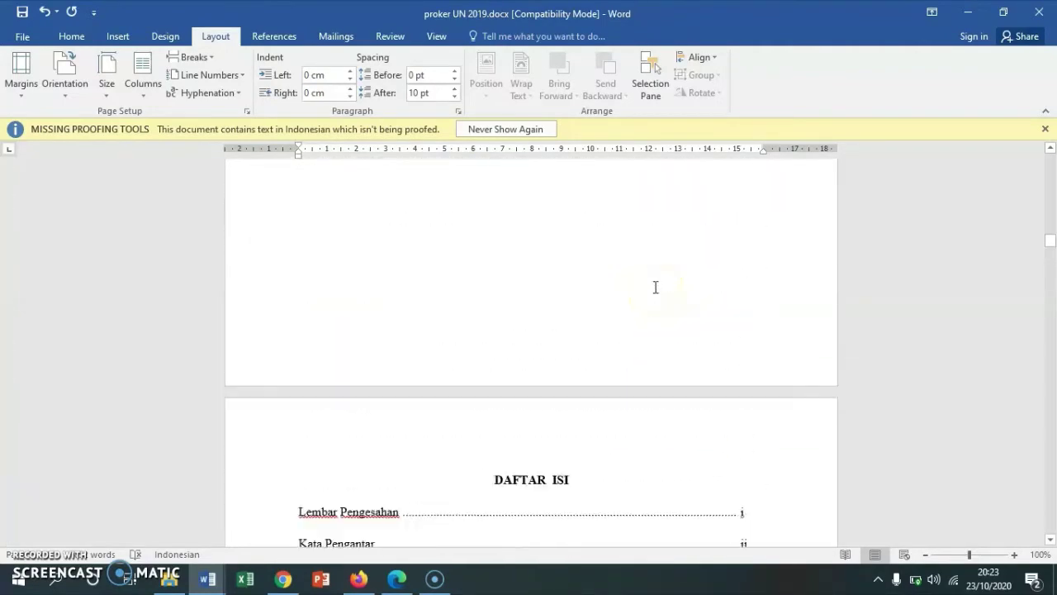
pyautogui.scroll(-4, 656, 286)
pyautogui.scroll(-11, 655, 287)
pyautogui.scroll(-6, 654, 285)
pyautogui.scroll(-3, 654, 286)
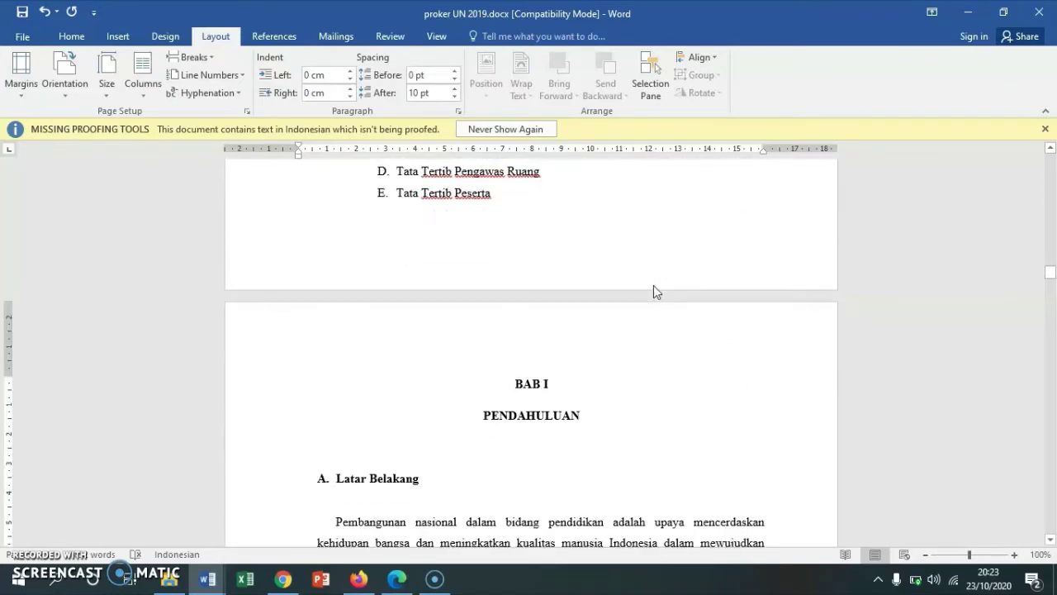
pyautogui.click(644, 310)
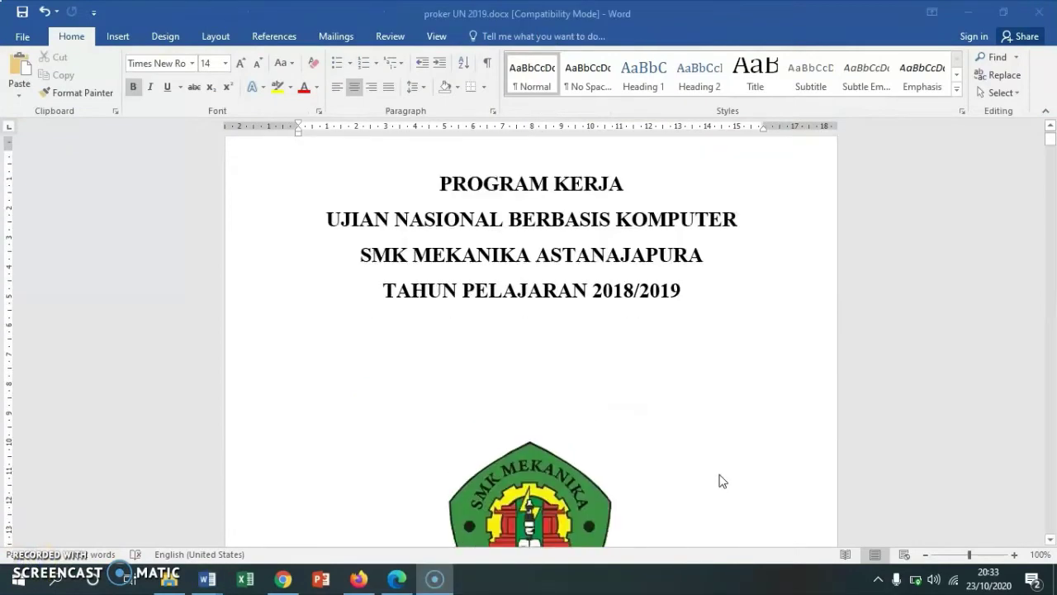
# - Show the Insert > Page Number > Bottom of Page gallery with Plain Number and Accent Bar styles
pyautogui.scroll(-1, 719, 481)
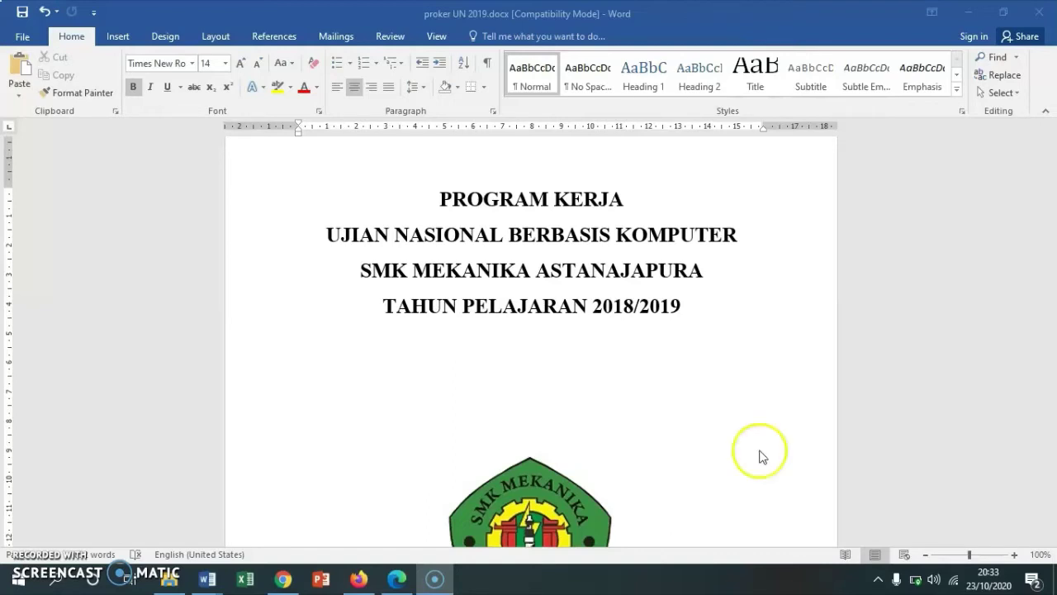
pyautogui.click(121, 39)
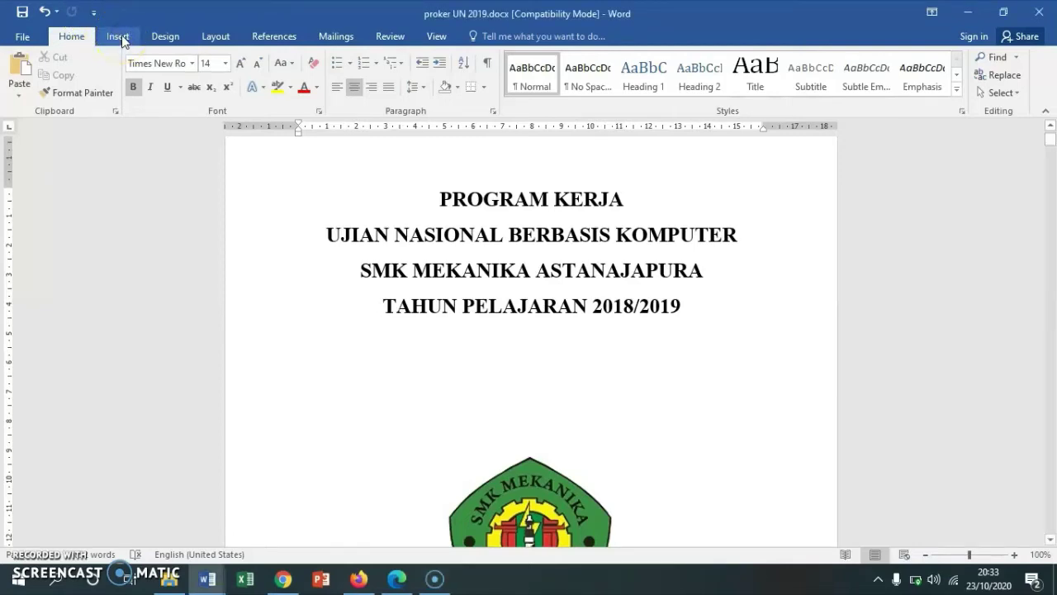
pyautogui.click(120, 37)
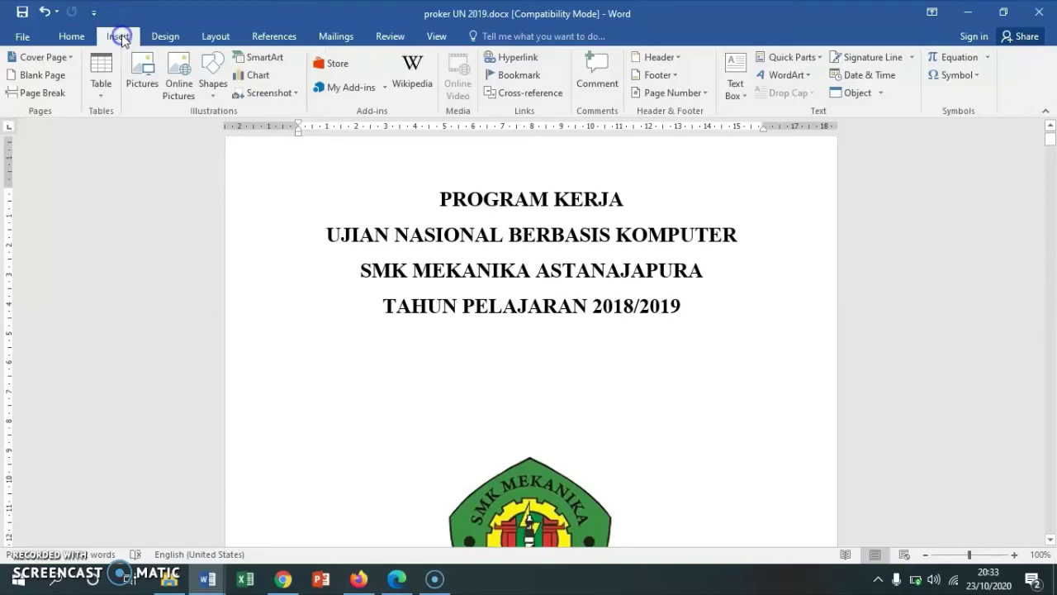
pyautogui.click(706, 96)
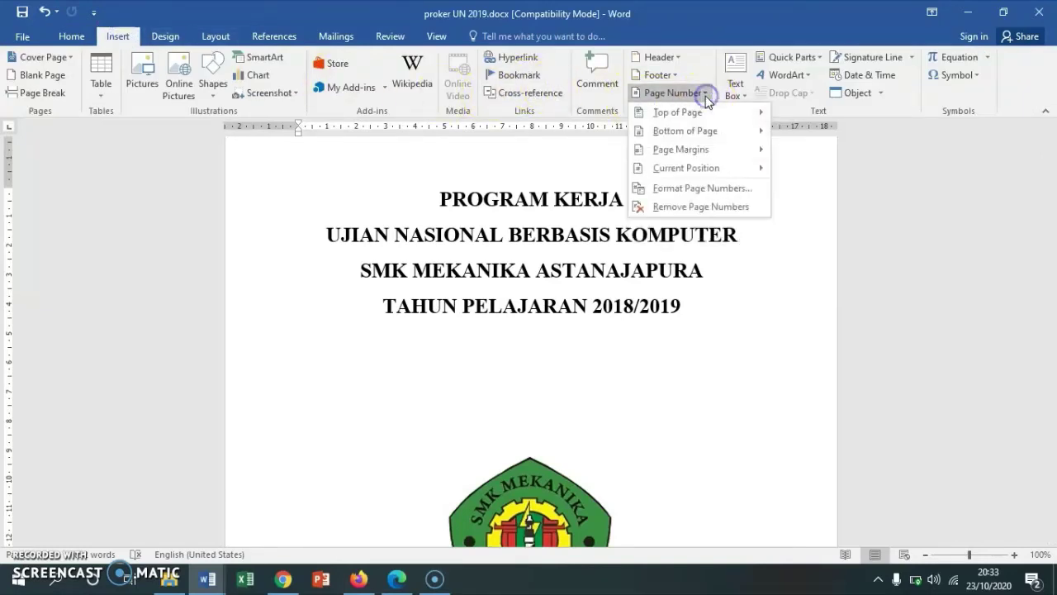
pyautogui.moveTo(708, 118)
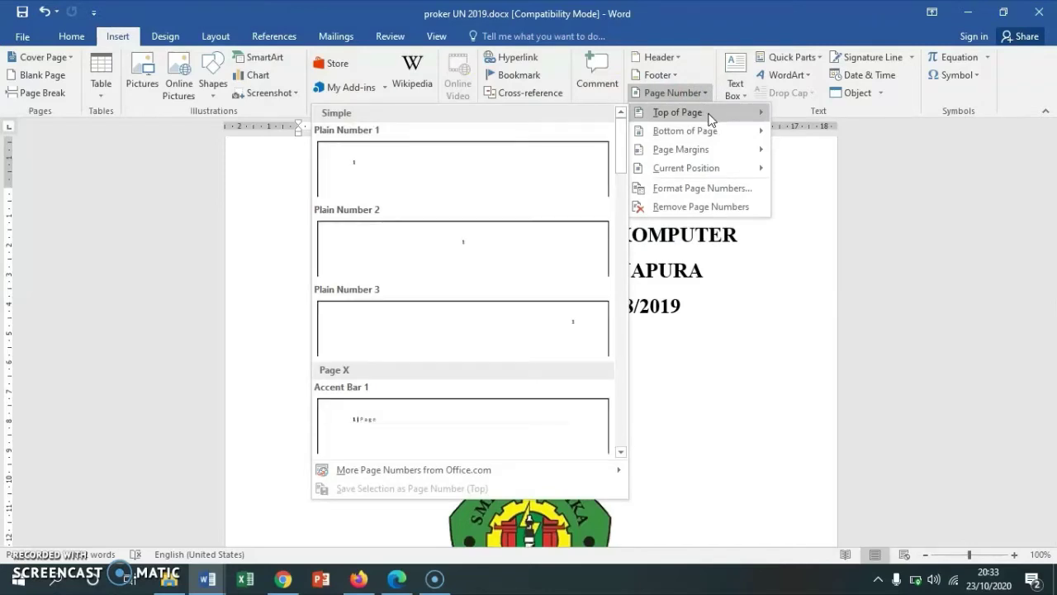
pyautogui.click(685, 132)
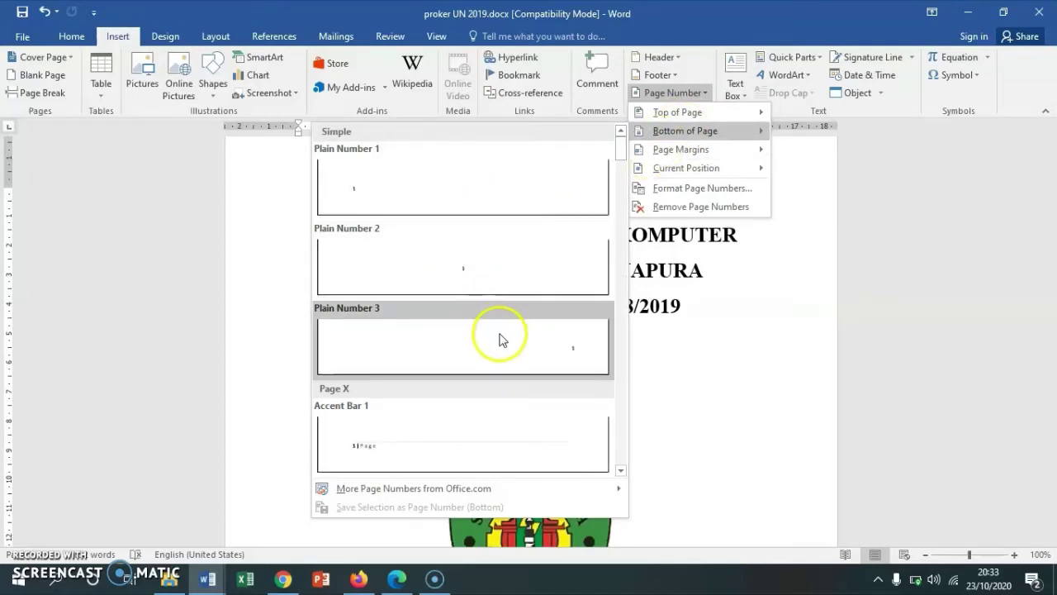
pyautogui.scroll(-3, 470, 446)
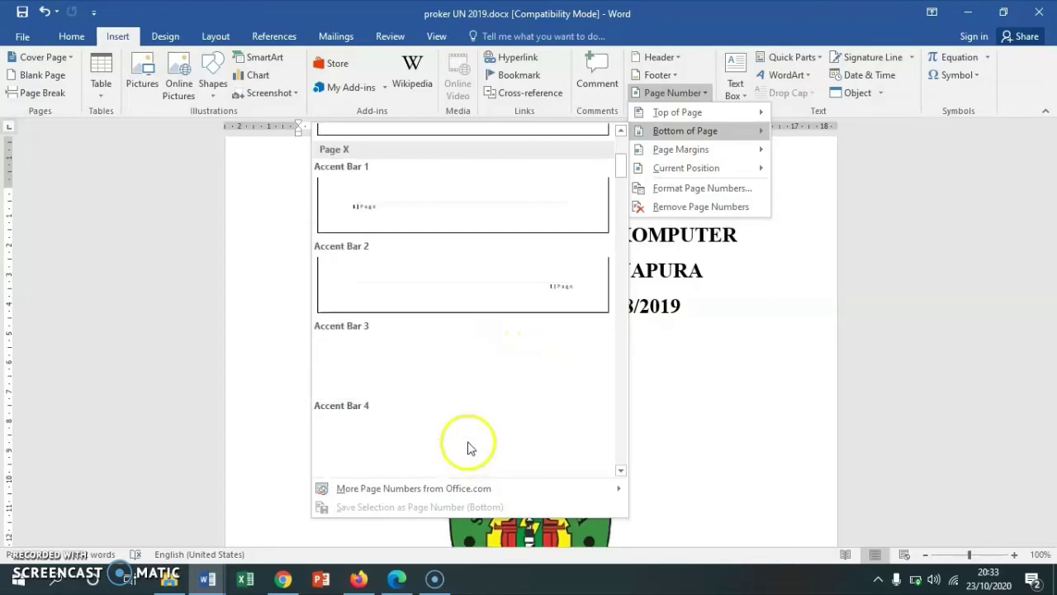
pyautogui.scroll(-3, 472, 437)
pyautogui.scroll(6, 480, 409)
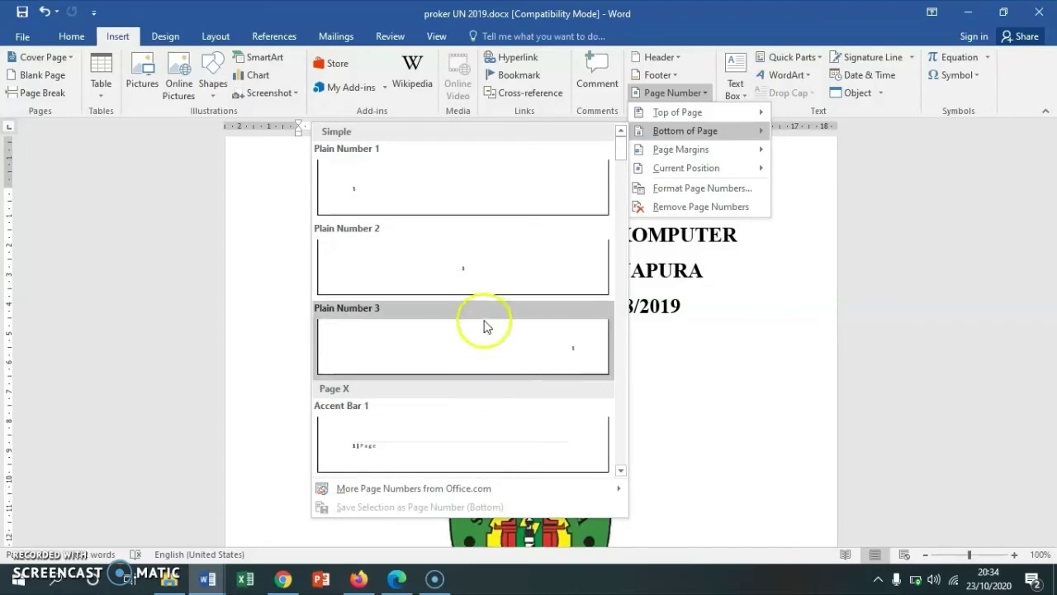
# - Insert the centred Plain Number 2 page number and scroll through to check the footers
pyautogui.click(473, 274)
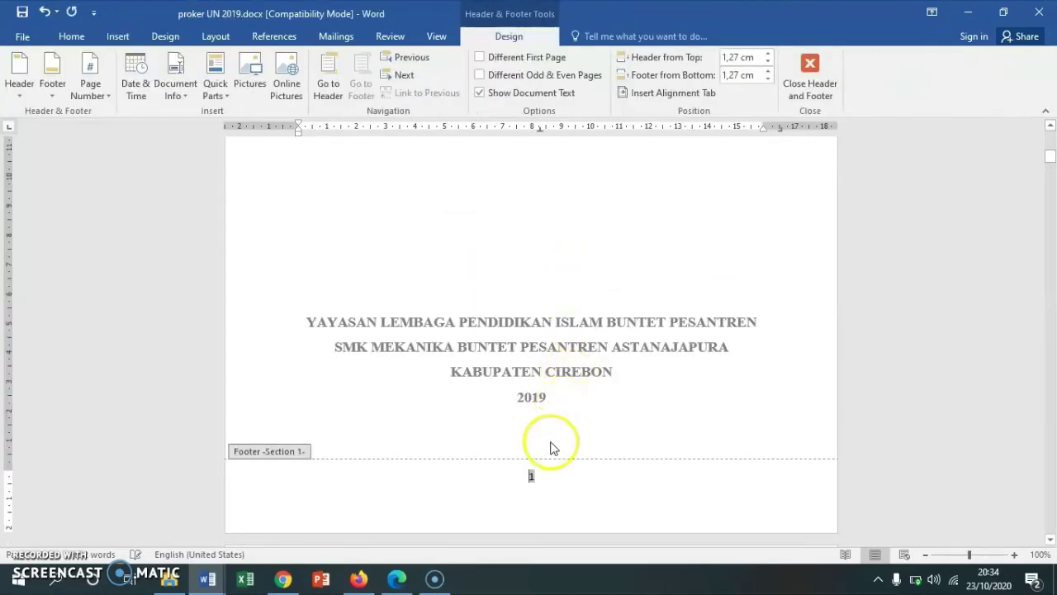
pyautogui.scroll(-5, 551, 444)
pyautogui.scroll(-5, 533, 350)
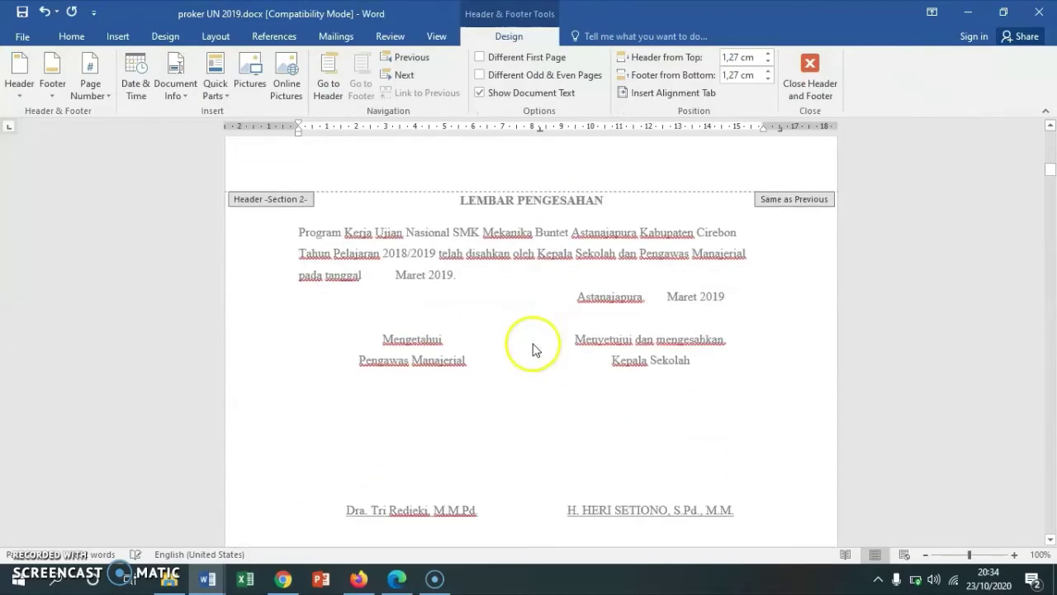
pyautogui.scroll(-7, 533, 351)
pyautogui.scroll(-4, 533, 350)
pyautogui.scroll(-7, 534, 352)
pyautogui.scroll(-1, 533, 352)
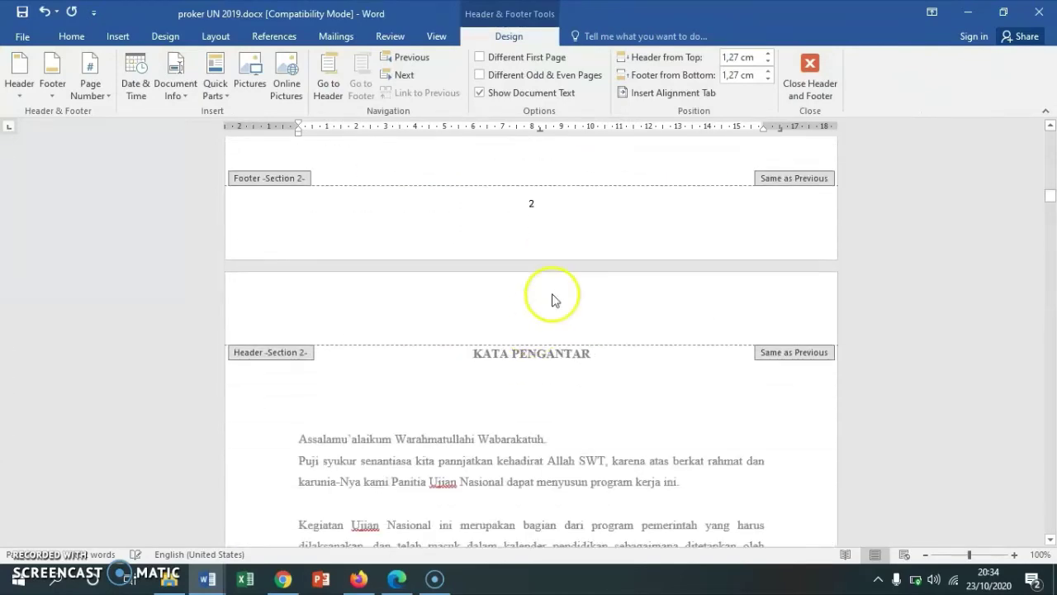
pyautogui.scroll(-7, 549, 313)
pyautogui.scroll(-8, 548, 364)
pyautogui.scroll(-5, 538, 385)
pyautogui.scroll(-3, 537, 381)
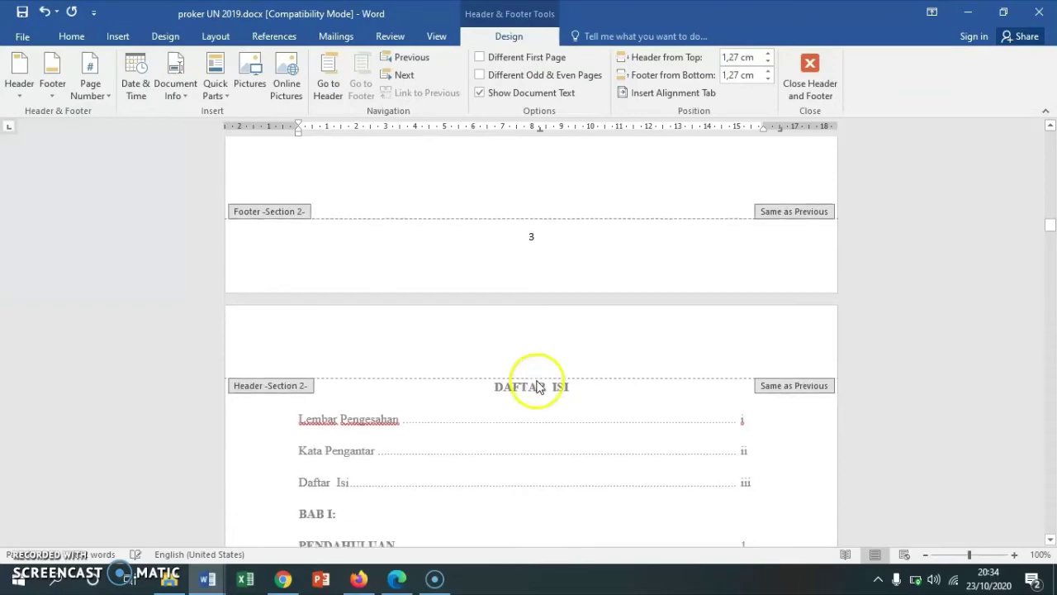
pyautogui.scroll(10, 538, 381)
pyautogui.scroll(3, 536, 381)
pyautogui.scroll(7, 536, 383)
pyautogui.scroll(6, 536, 383)
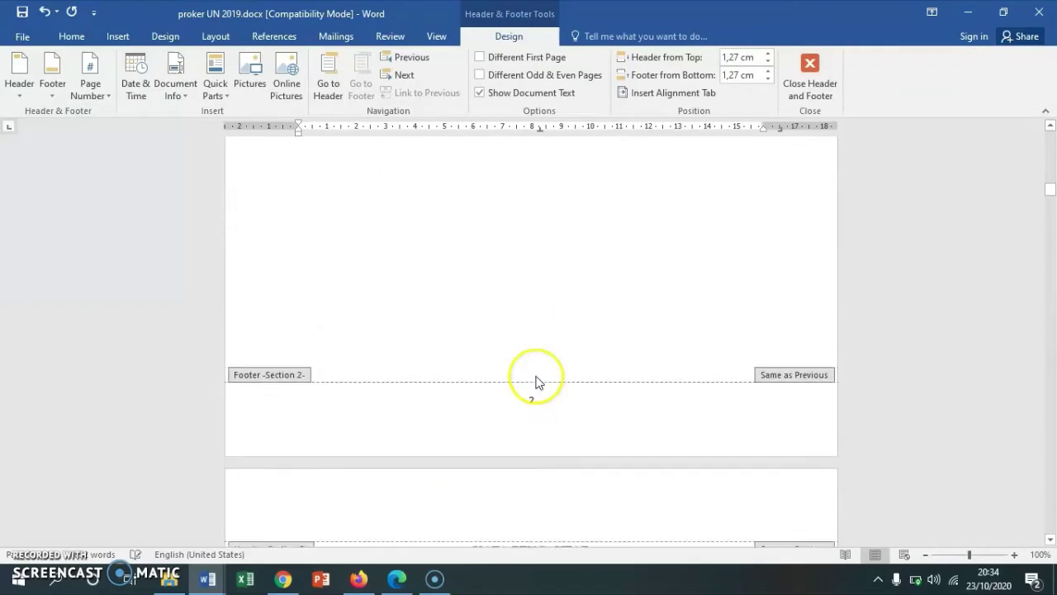
pyautogui.scroll(5, 536, 383)
pyautogui.scroll(5, 536, 383)
pyautogui.scroll(5, 536, 383)
pyautogui.scroll(5, 536, 383)
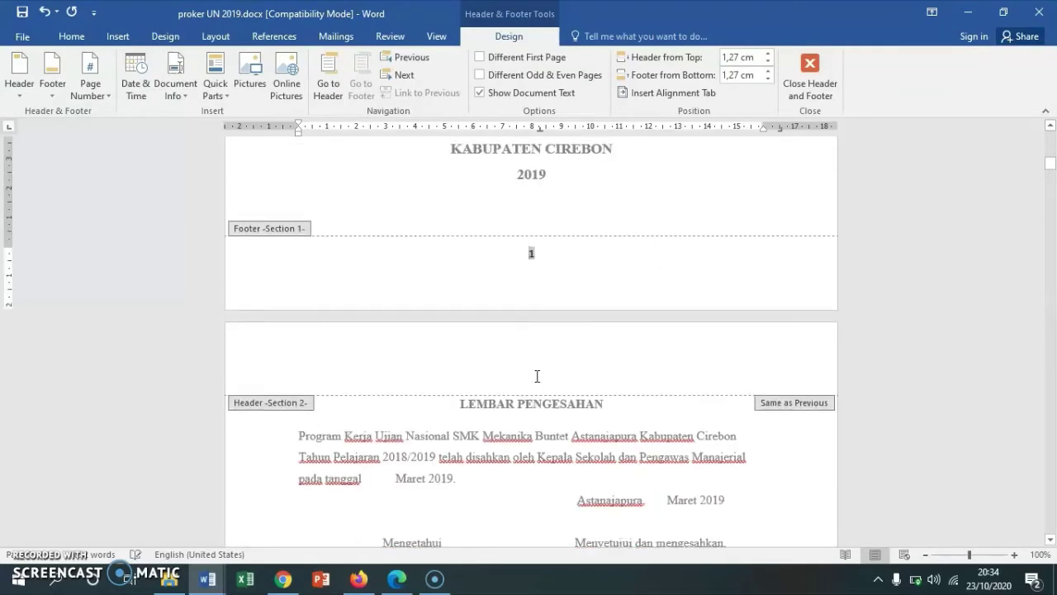
pyautogui.scroll(5, 536, 383)
pyautogui.scroll(1, 536, 382)
pyautogui.scroll(3, 538, 382)
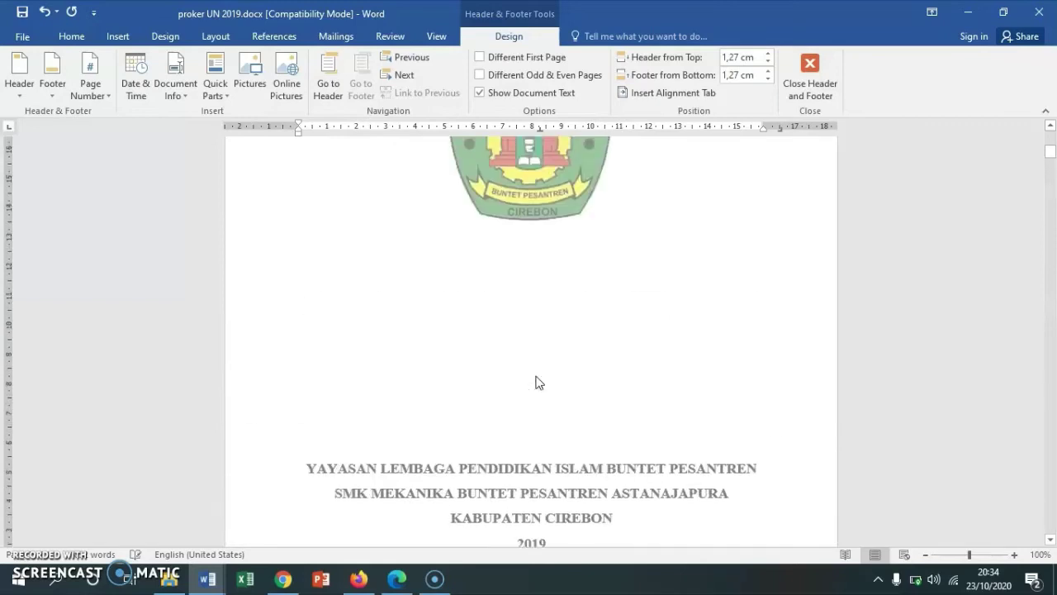
pyautogui.scroll(-3, 538, 383)
# - Dismiss the low-battery notice and review the numbered footers again
pyautogui.click(538, 413)
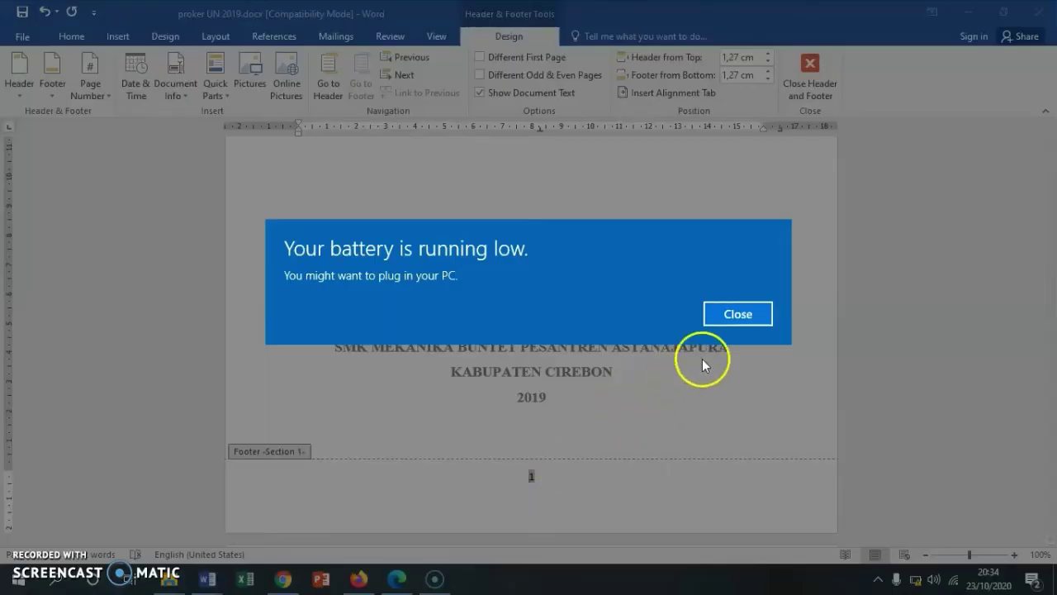
pyautogui.click(725, 313)
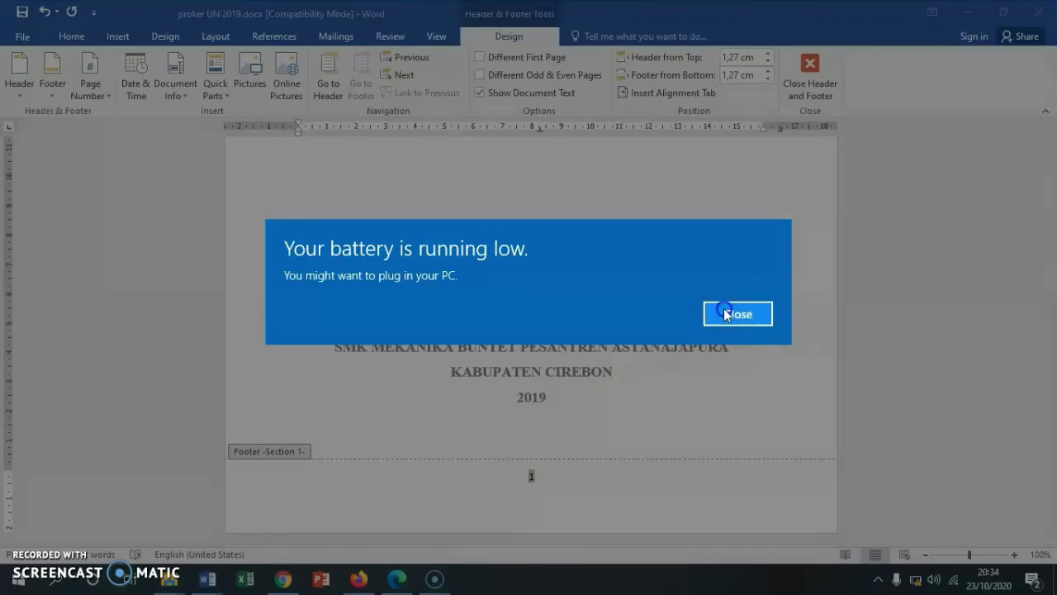
pyautogui.scroll(-3, 616, 413)
pyautogui.scroll(-3, 609, 425)
pyautogui.scroll(-5, 578, 445)
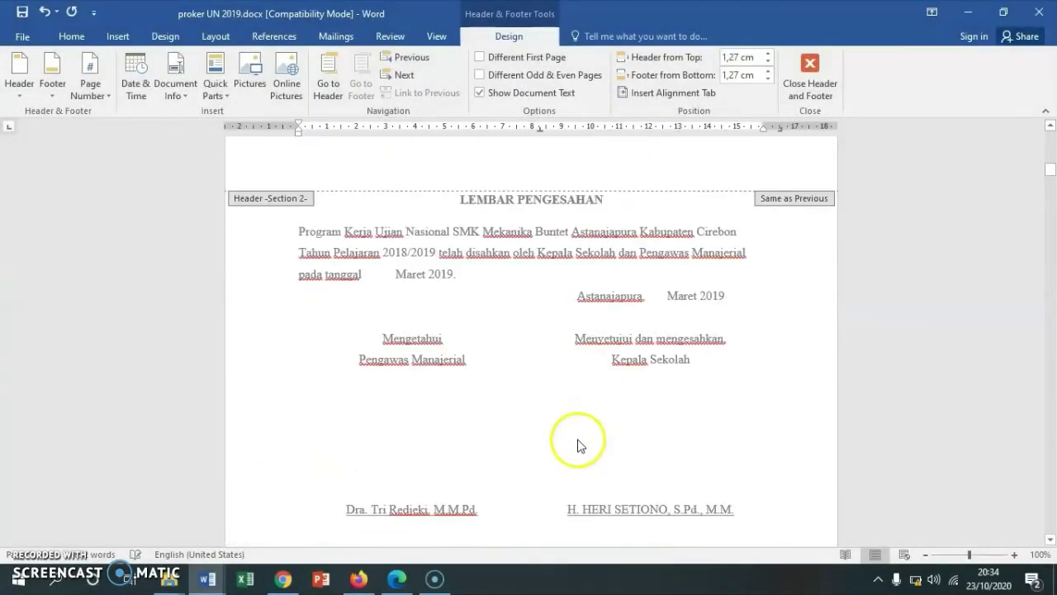
pyautogui.scroll(-5, 579, 446)
pyautogui.scroll(-4, 575, 449)
pyautogui.scroll(-3, 573, 444)
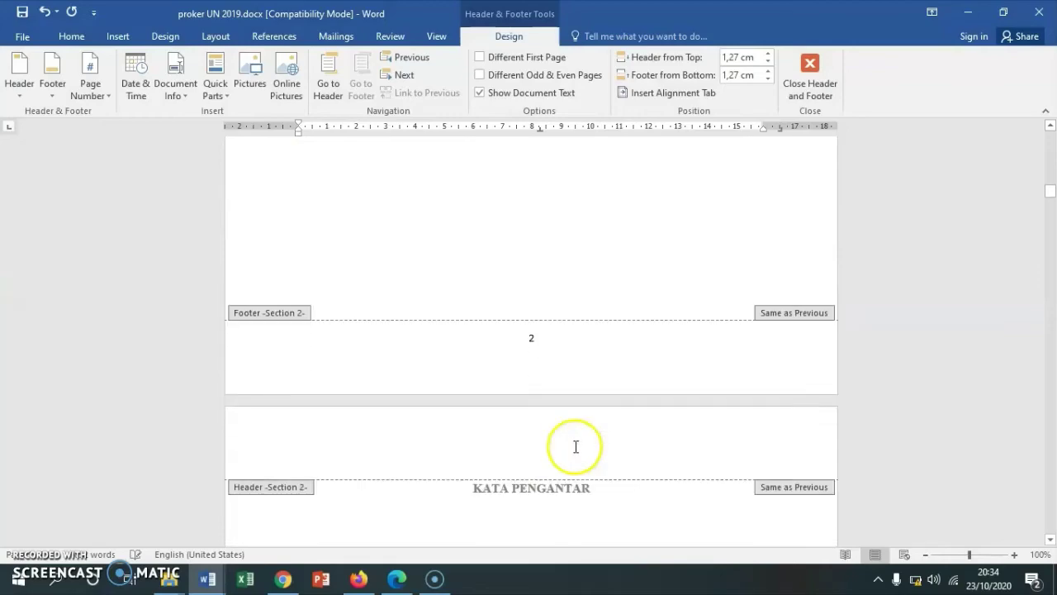
pyautogui.scroll(4, 573, 444)
pyautogui.scroll(9, 581, 418)
pyautogui.scroll(3, 579, 361)
pyautogui.scroll(5, 595, 338)
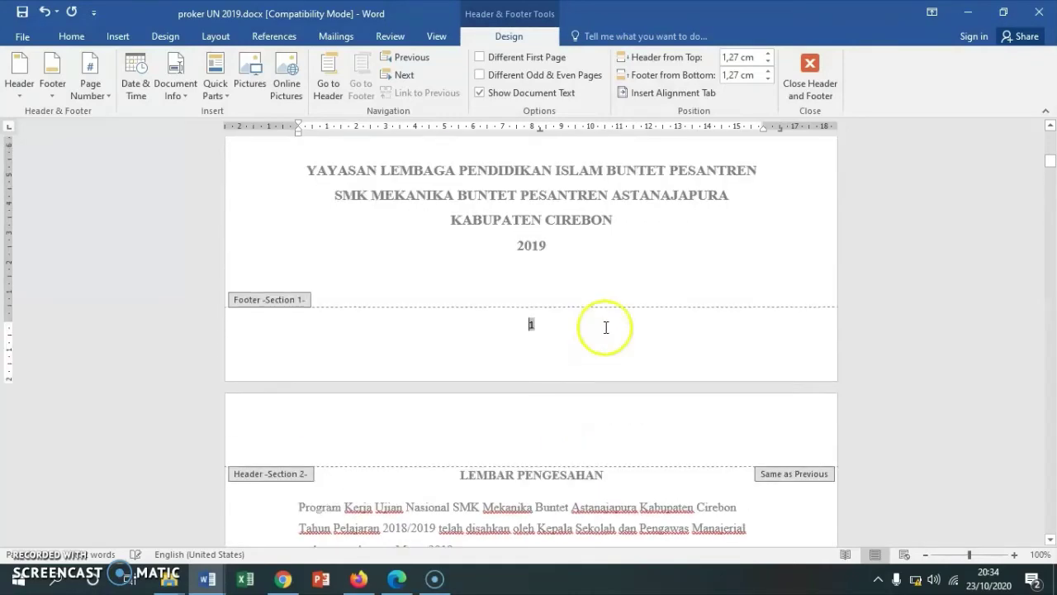
pyautogui.scroll(4, 619, 311)
pyautogui.scroll(1, 604, 413)
pyautogui.scroll(-2, 687, 471)
pyautogui.scroll(-3, 686, 471)
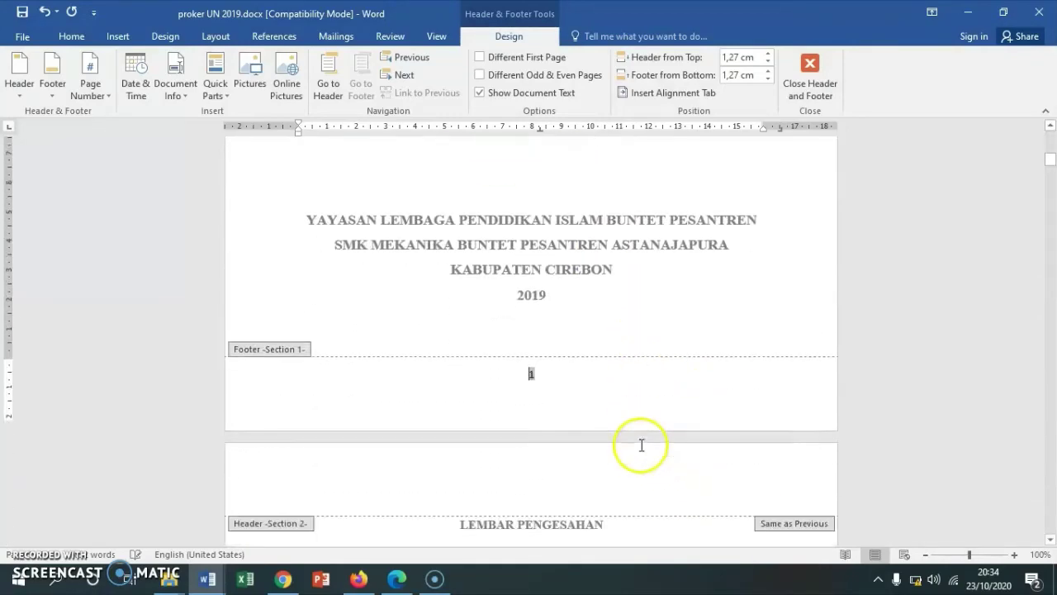
pyautogui.scroll(1, 645, 331)
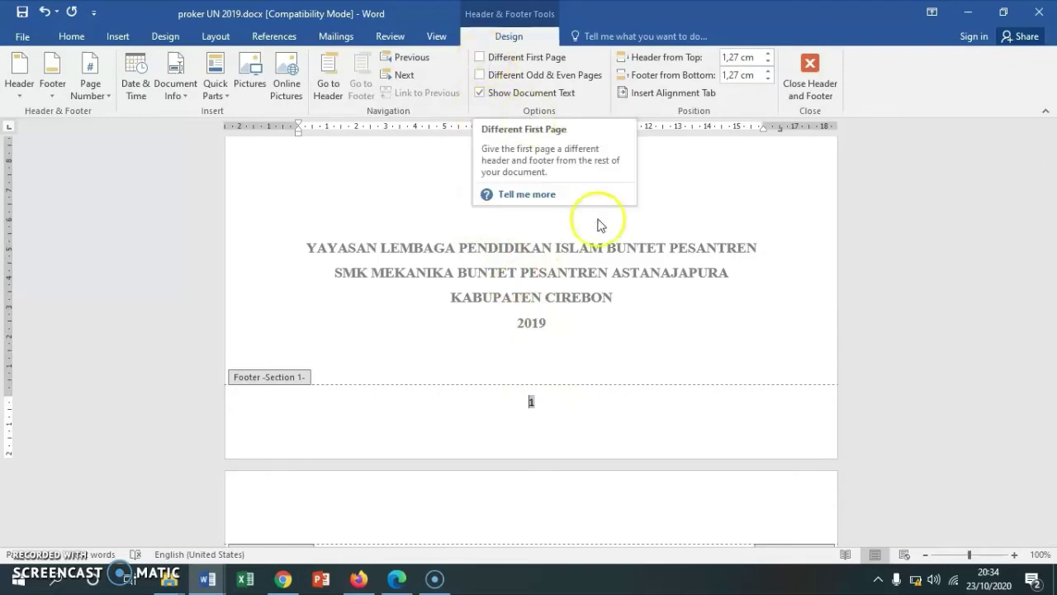
# - Turn on Different First Page so the cover page shows no page number
pyautogui.click(480, 61)
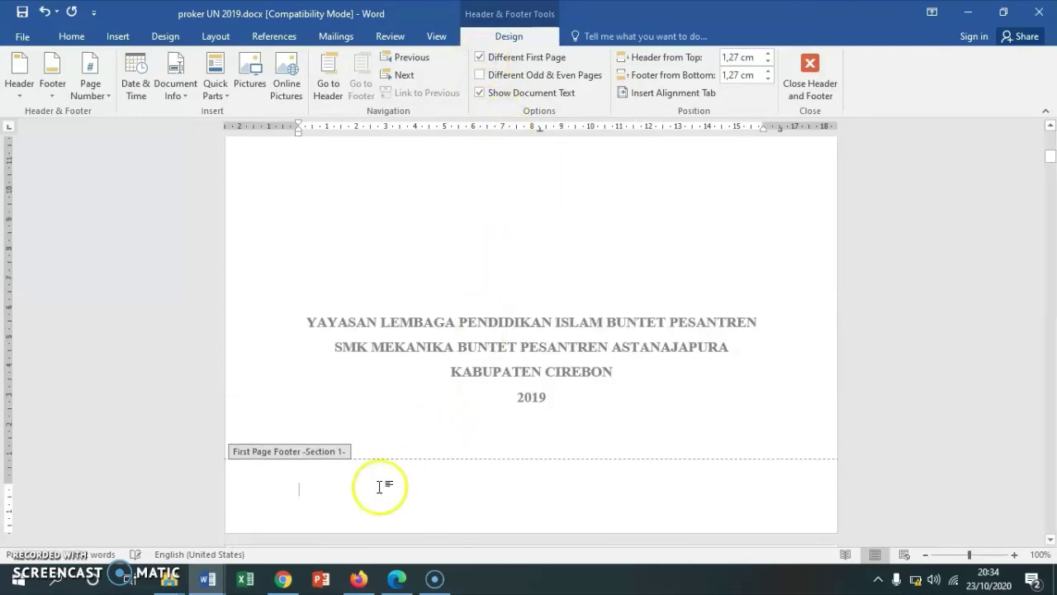
pyautogui.scroll(-2, 644, 403)
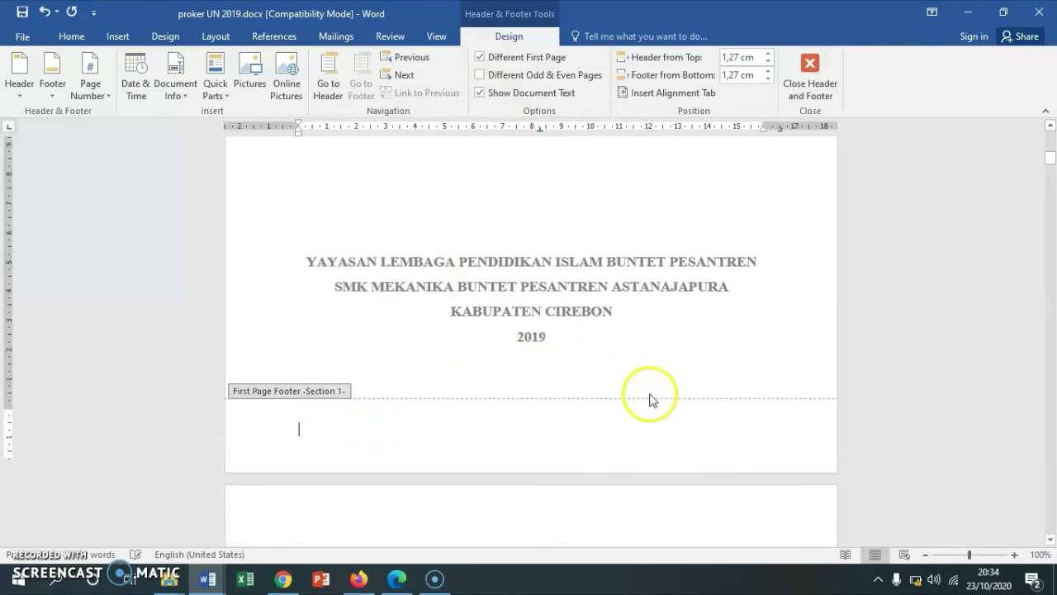
pyautogui.scroll(-2, 649, 398)
pyautogui.scroll(-3, 649, 398)
pyautogui.scroll(-3, 649, 400)
pyautogui.scroll(-3, 650, 400)
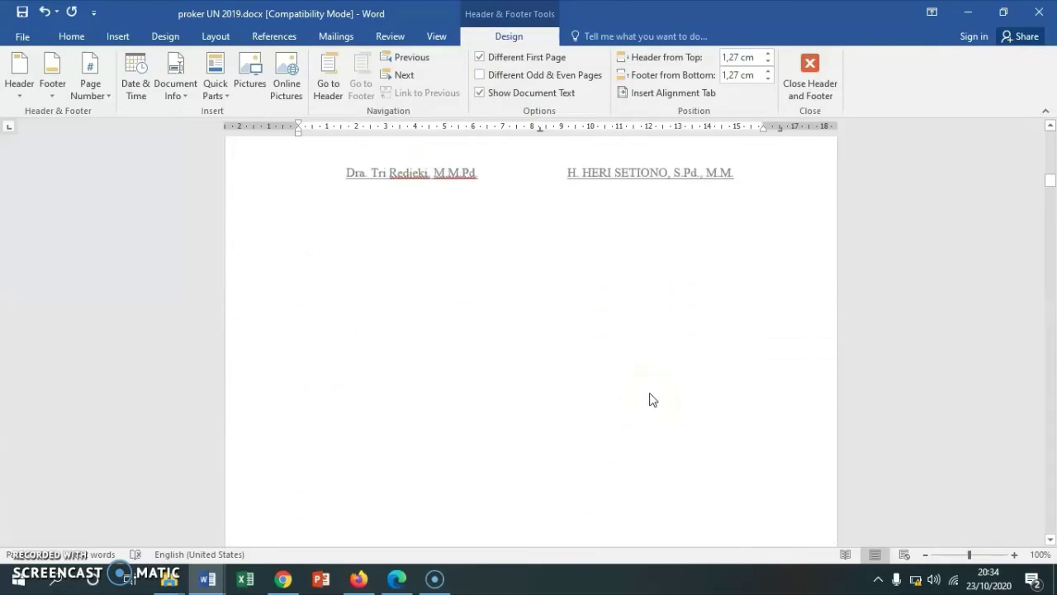
pyautogui.scroll(-3, 651, 399)
pyautogui.scroll(-2, 649, 395)
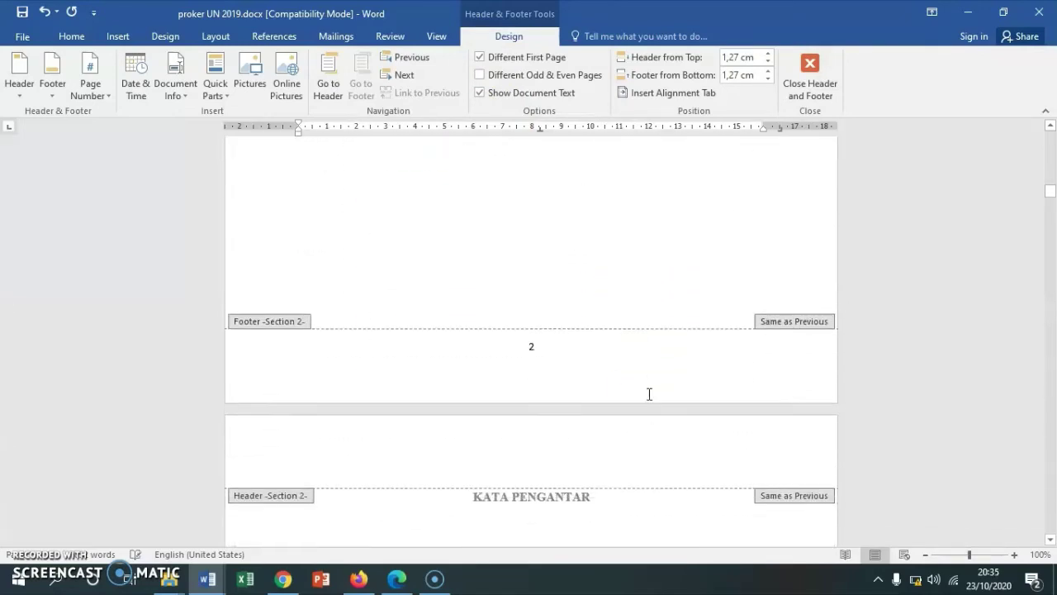
# - Format the Section 2 footer page numbers as lowercase roman numerals (i, ii, iii) starting at i
pyautogui.click(519, 340)
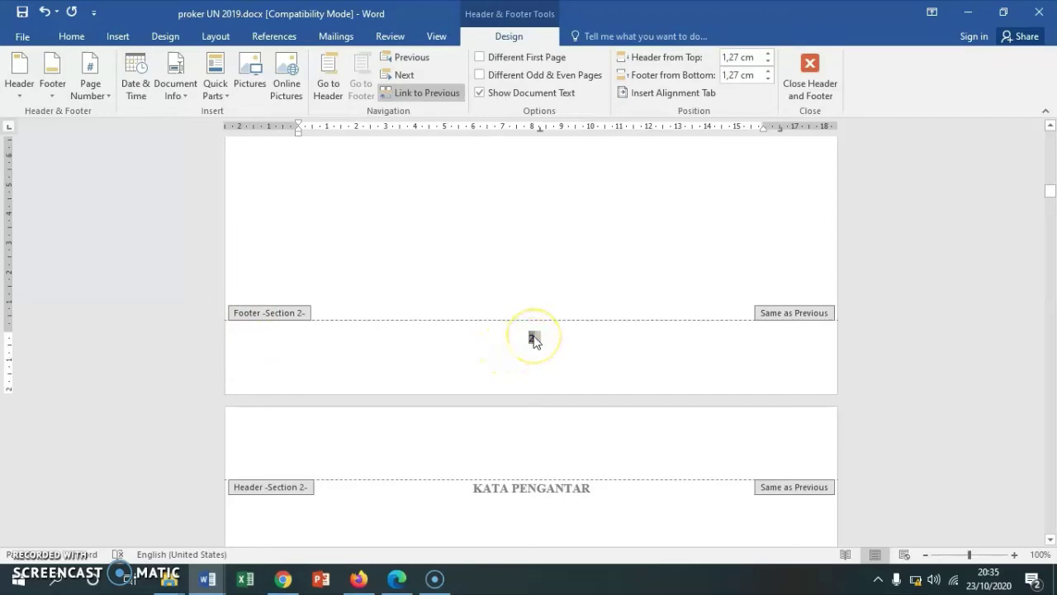
pyautogui.rightClick(532, 338)
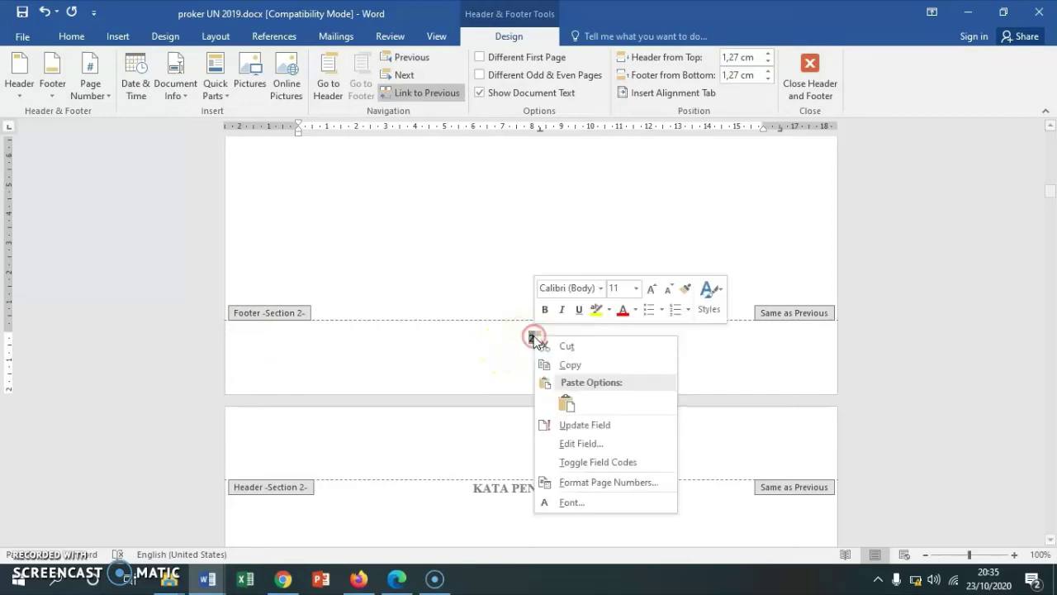
pyautogui.click(565, 484)
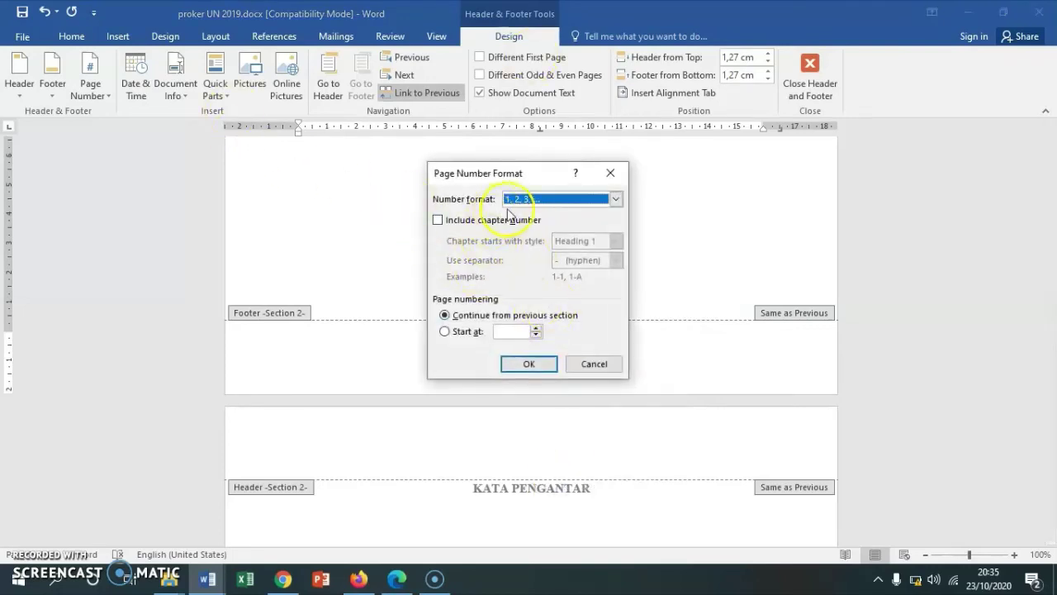
pyautogui.click(544, 206)
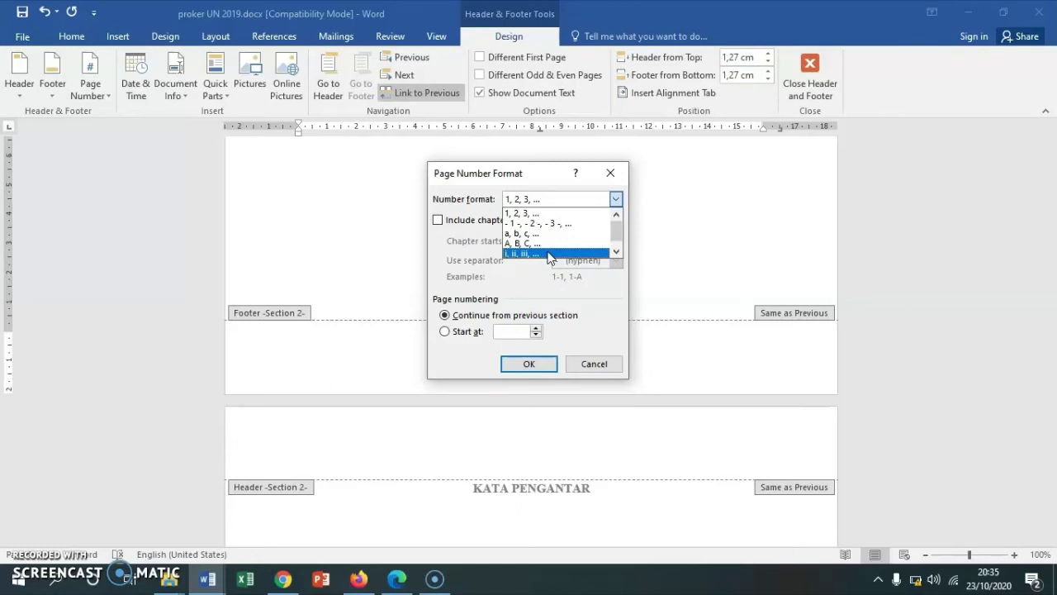
pyautogui.click(543, 254)
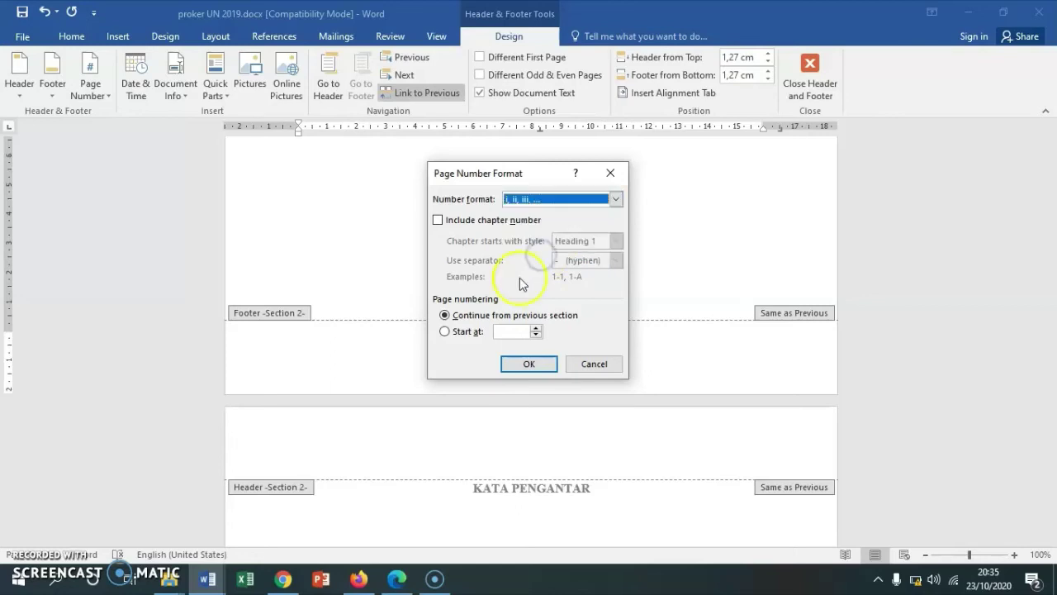
pyautogui.click(444, 333)
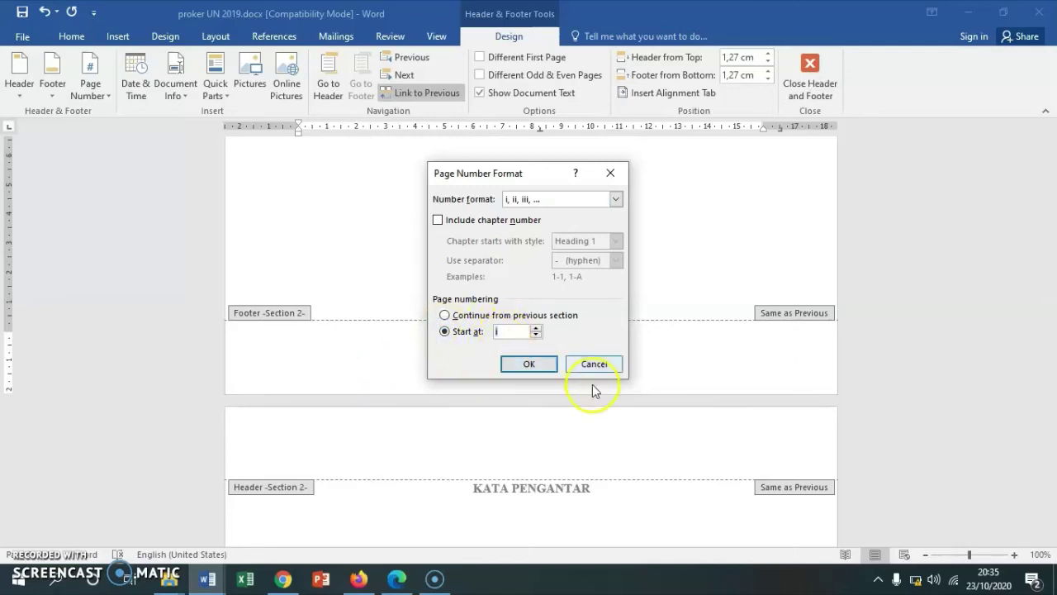
pyautogui.click(516, 367)
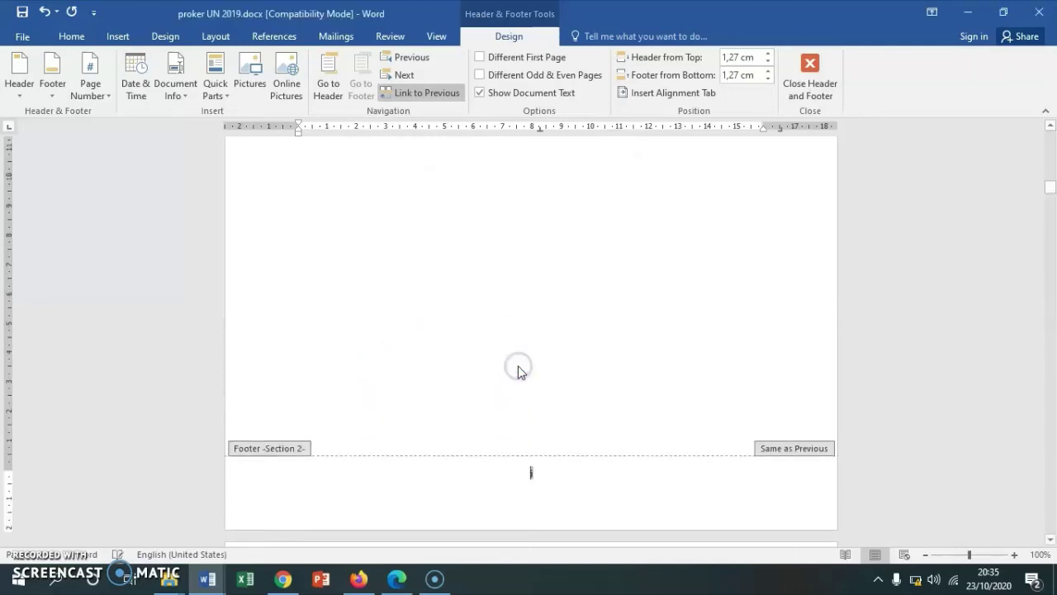
# - Move past the i–iii footers into the BAB I footer, where the page number reads 4
pyautogui.scroll(5, 551, 450)
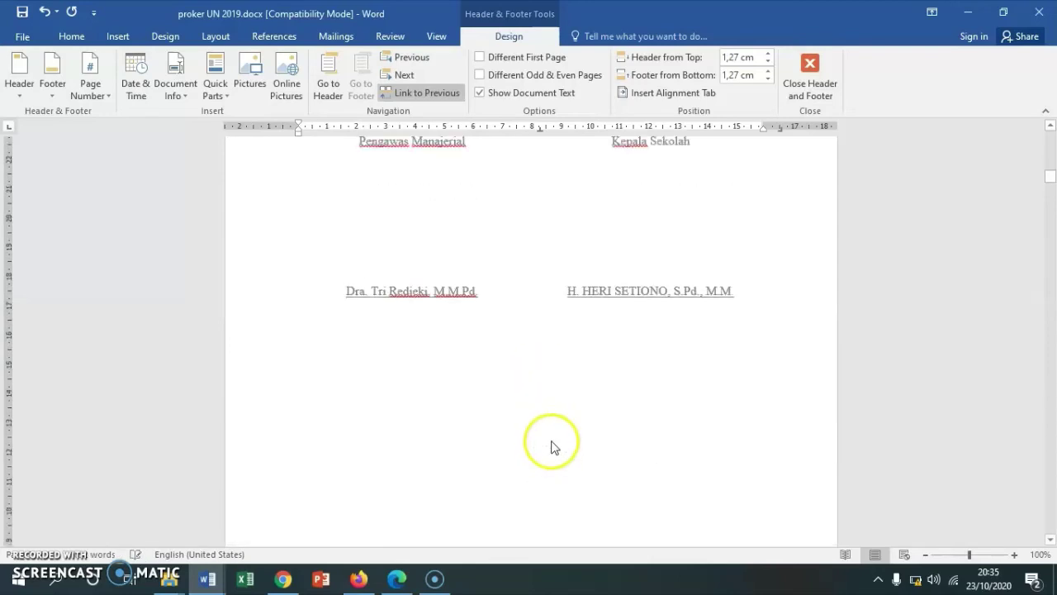
pyautogui.scroll(2, 552, 447)
pyautogui.scroll(-3, 553, 445)
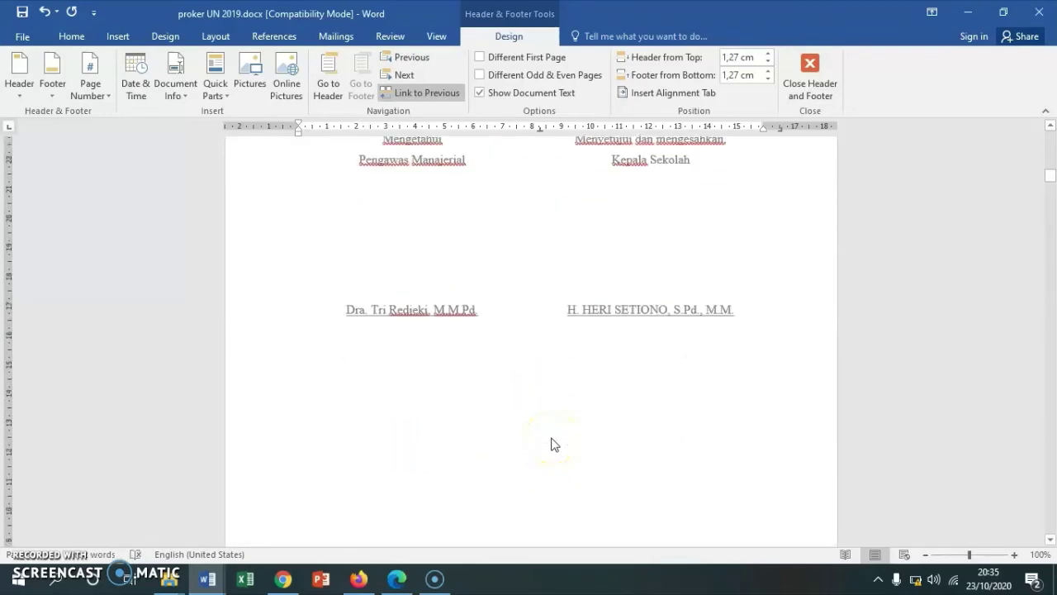
pyautogui.scroll(-3, 553, 444)
pyautogui.scroll(-3, 553, 442)
pyautogui.scroll(-3, 554, 440)
pyautogui.scroll(-3, 553, 440)
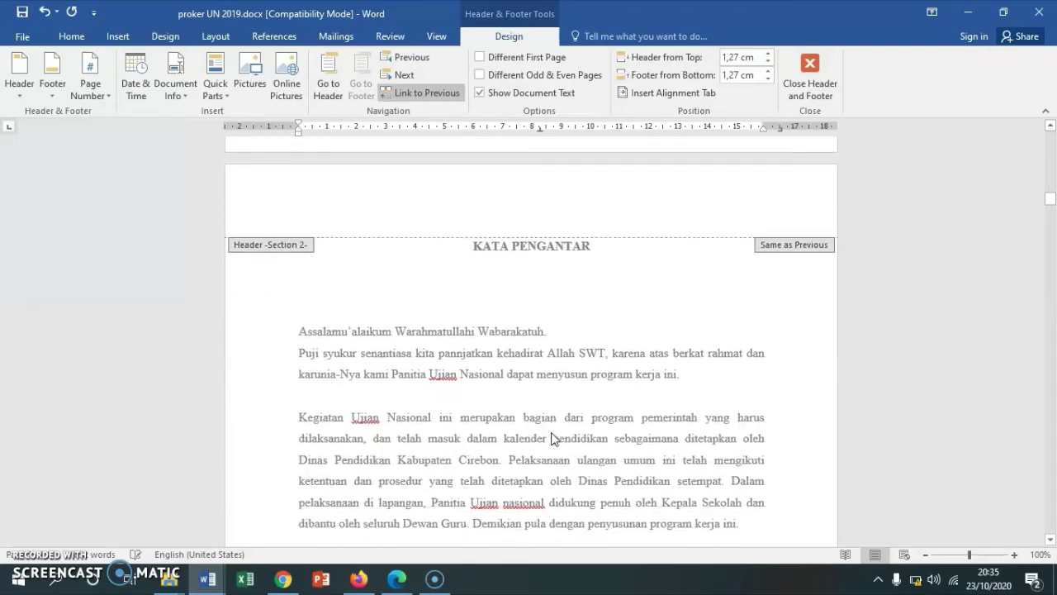
pyautogui.scroll(-4, 553, 438)
pyautogui.scroll(-5, 552, 436)
pyautogui.scroll(-2, 553, 433)
pyautogui.scroll(-3, 553, 426)
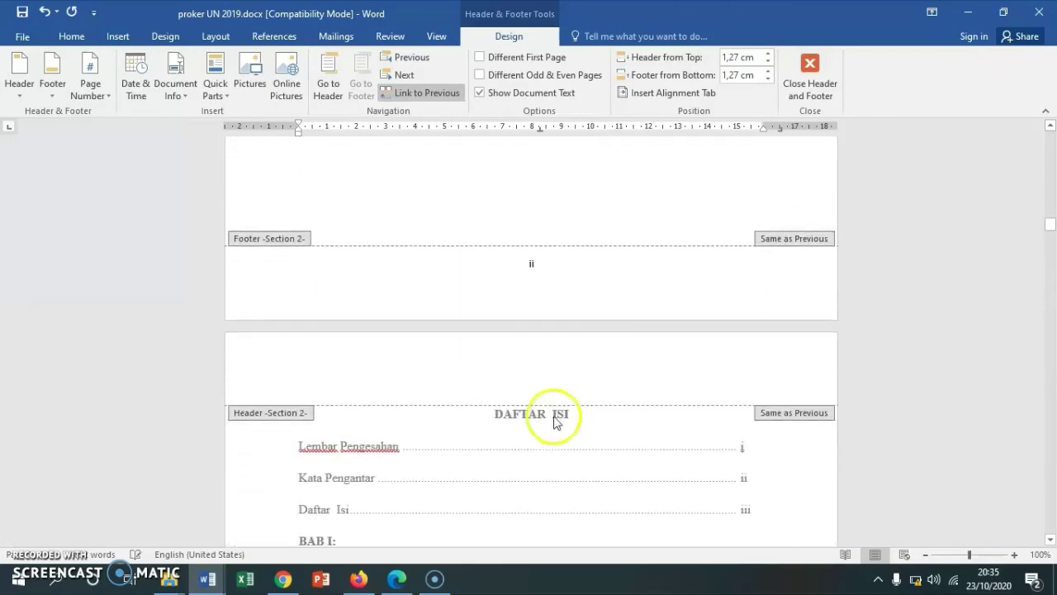
pyautogui.scroll(-4, 570, 286)
pyautogui.scroll(-4, 569, 296)
pyautogui.scroll(-5, 566, 303)
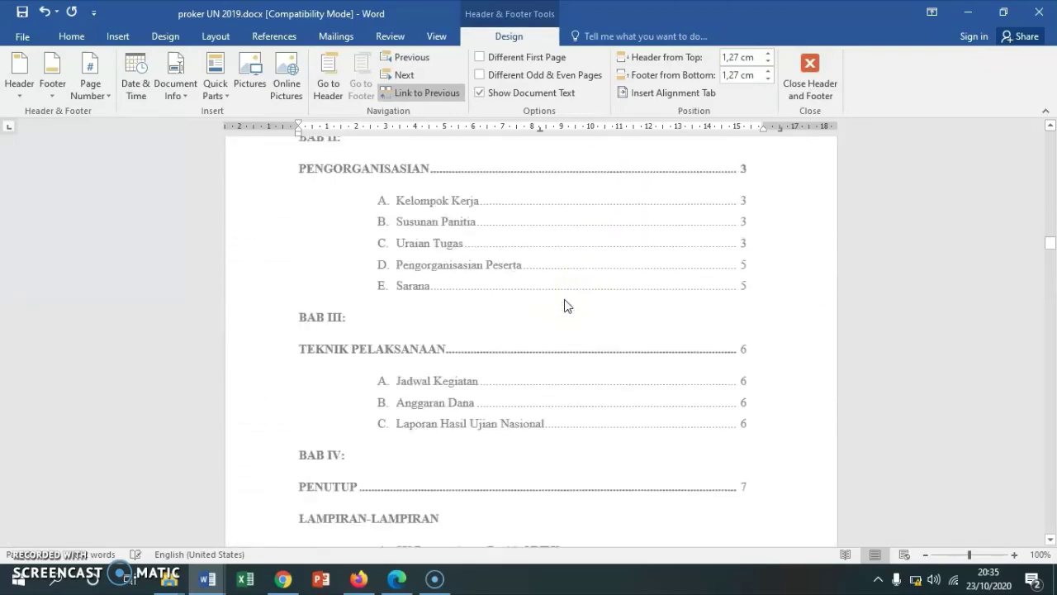
pyautogui.scroll(-3, 567, 306)
pyautogui.scroll(-4, 567, 307)
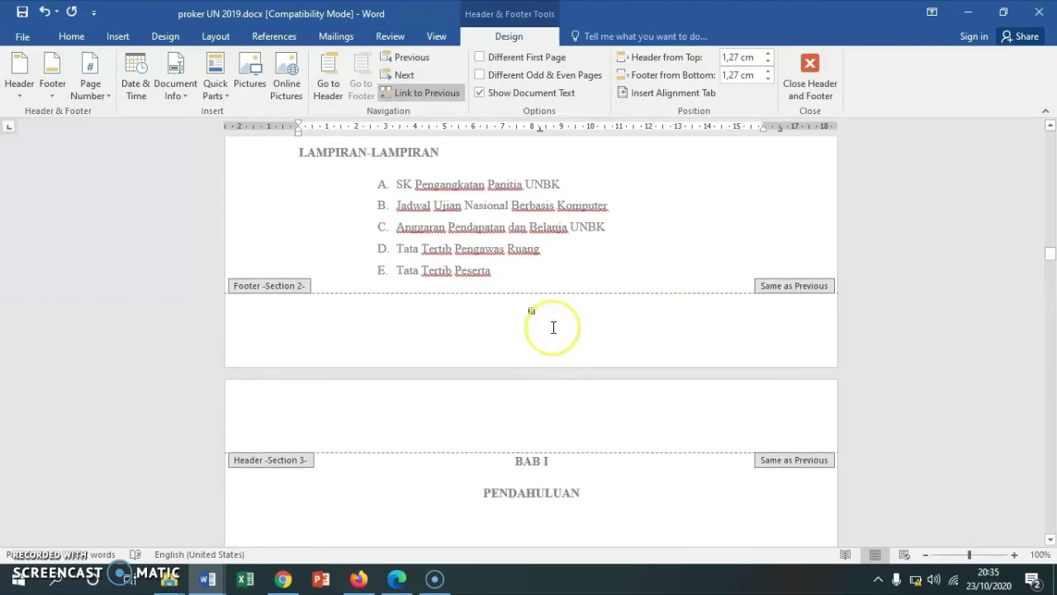
pyautogui.scroll(-3, 554, 328)
pyautogui.scroll(-3, 554, 329)
pyautogui.scroll(-4, 554, 330)
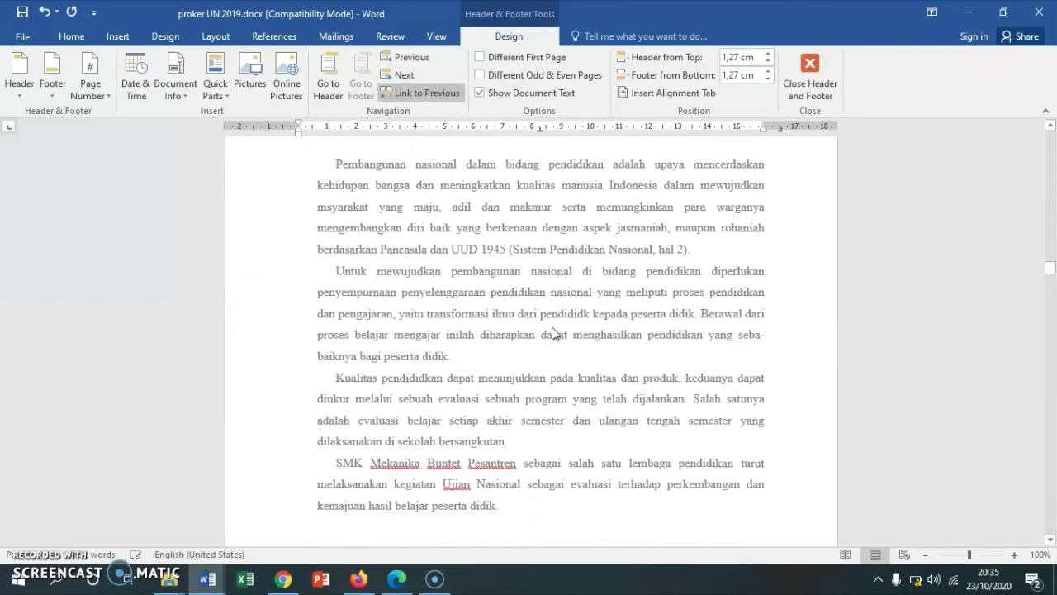
pyautogui.scroll(-6, 553, 333)
pyautogui.scroll(-4, 554, 334)
pyautogui.scroll(-3, 549, 351)
pyautogui.click(543, 368)
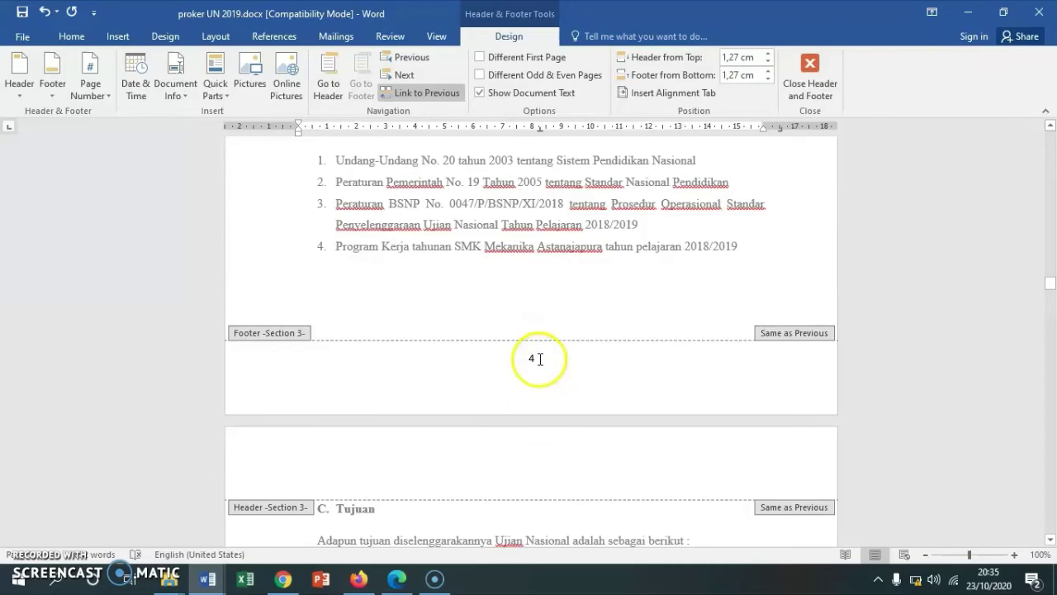
pyautogui.scroll(5, 539, 358)
pyautogui.scroll(3, 539, 359)
pyautogui.scroll(3, 538, 357)
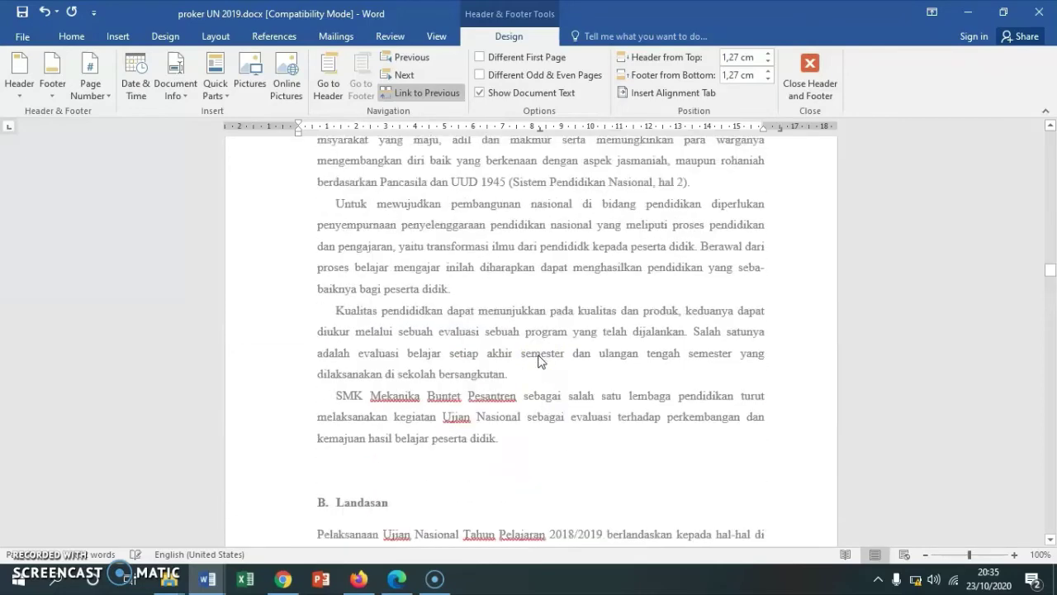
pyautogui.scroll(4, 539, 357)
pyautogui.scroll(-3, 539, 357)
pyautogui.scroll(-5, 537, 360)
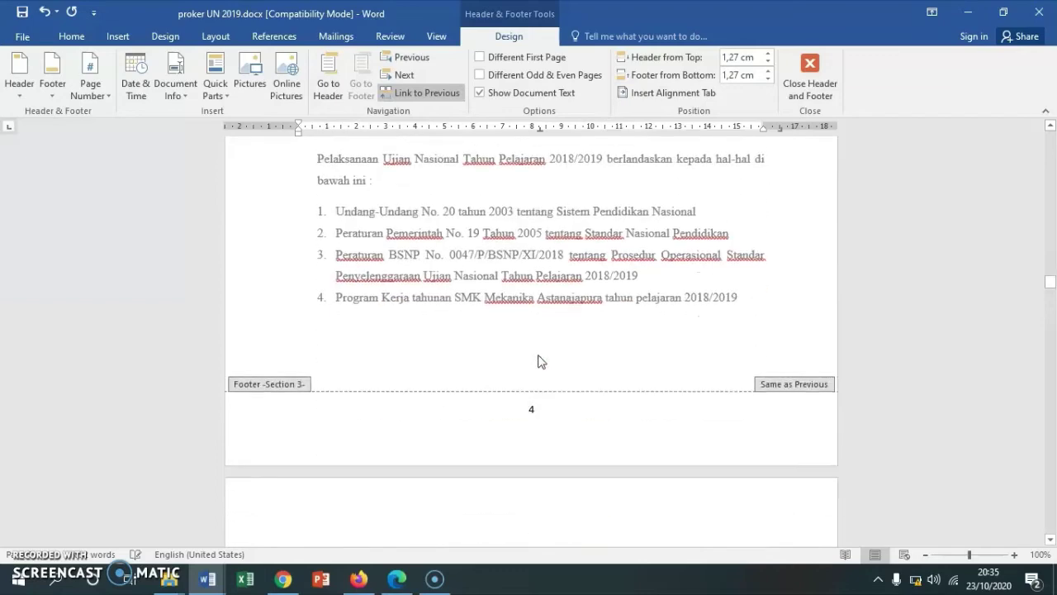
pyautogui.scroll(-2, 538, 363)
pyautogui.click(537, 365)
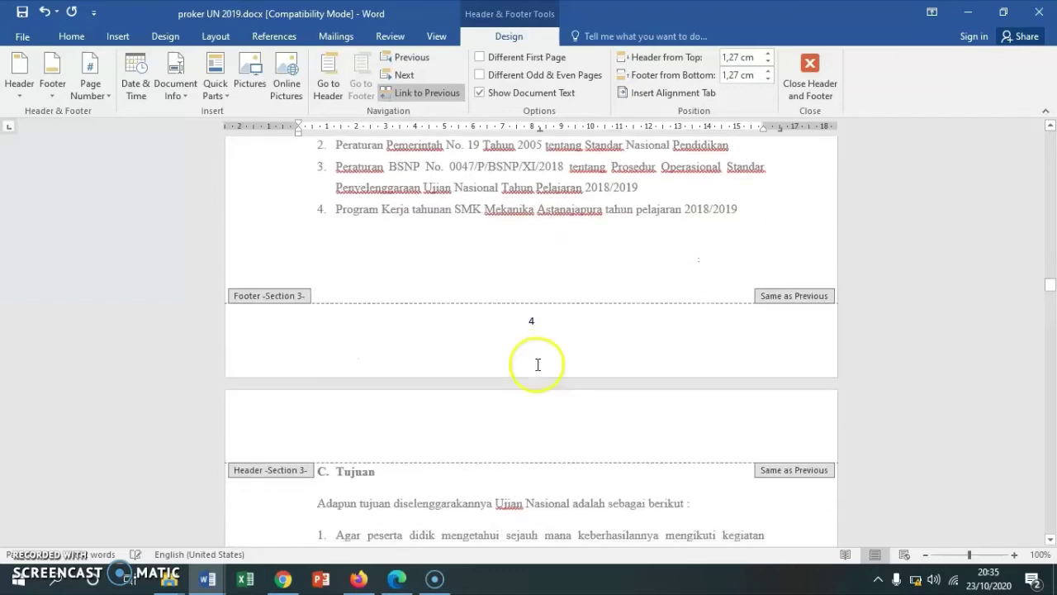
# - Set the BAB I footer's page number format to start at 1
pyautogui.doubleClick(529, 320)
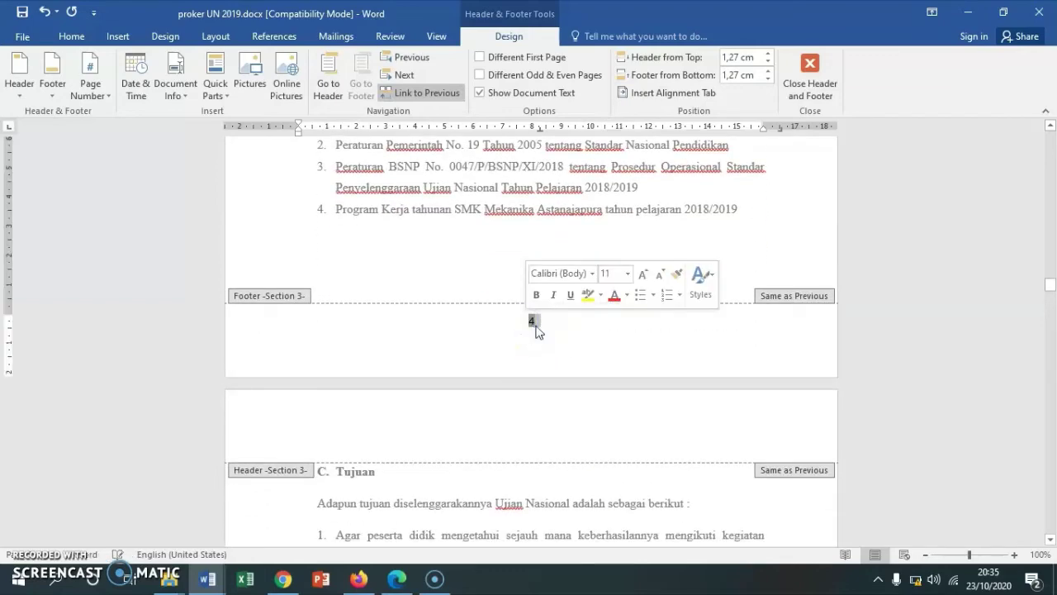
pyautogui.rightClick(533, 323)
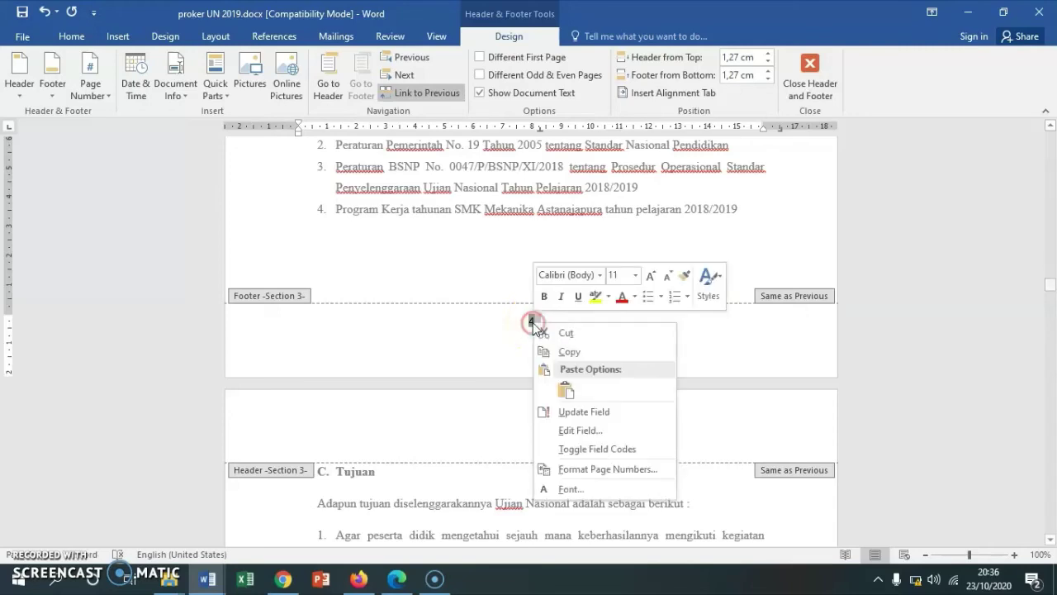
pyautogui.click(575, 474)
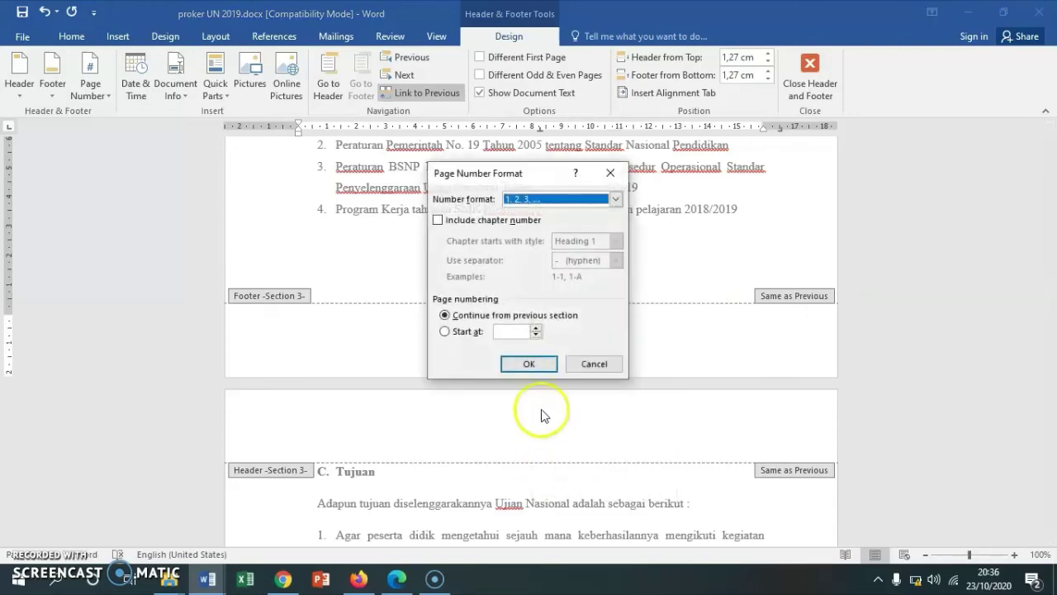
pyautogui.click(445, 331)
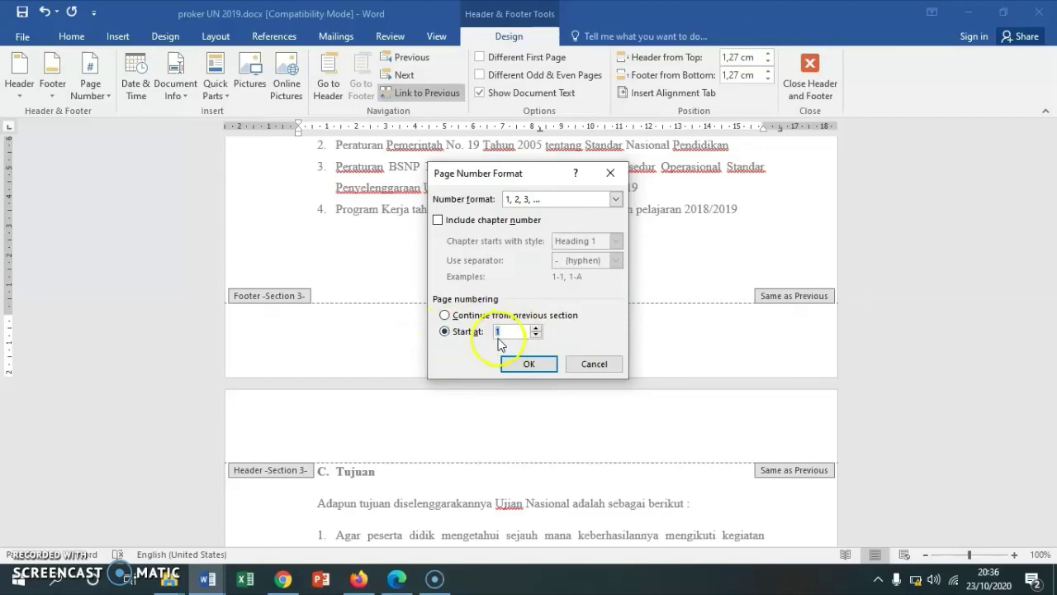
pyautogui.click(529, 365)
pyautogui.scroll(3, 526, 361)
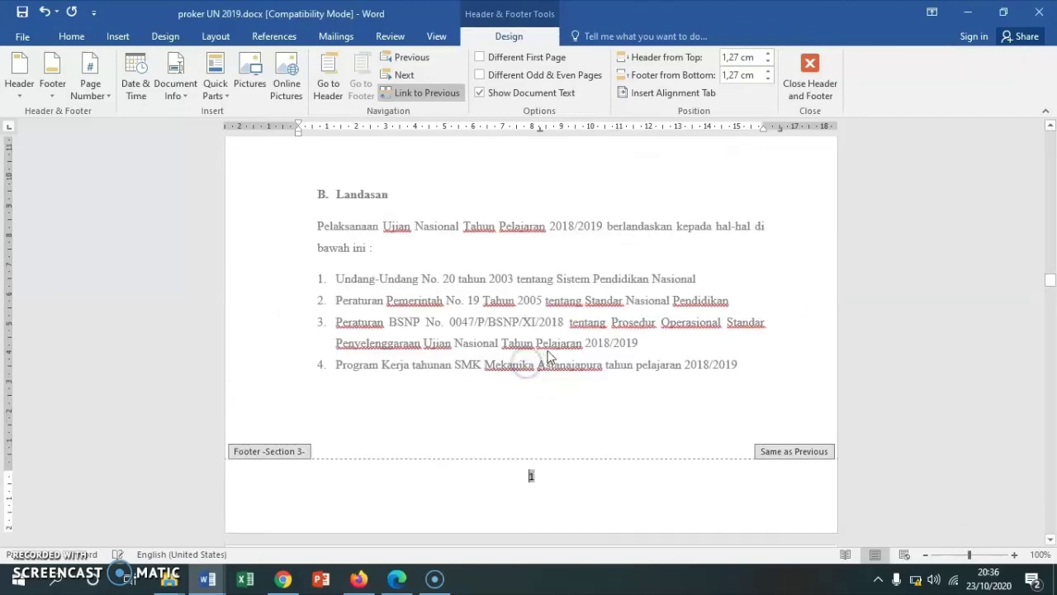
pyautogui.scroll(-2, 541, 463)
pyautogui.scroll(-1, 541, 378)
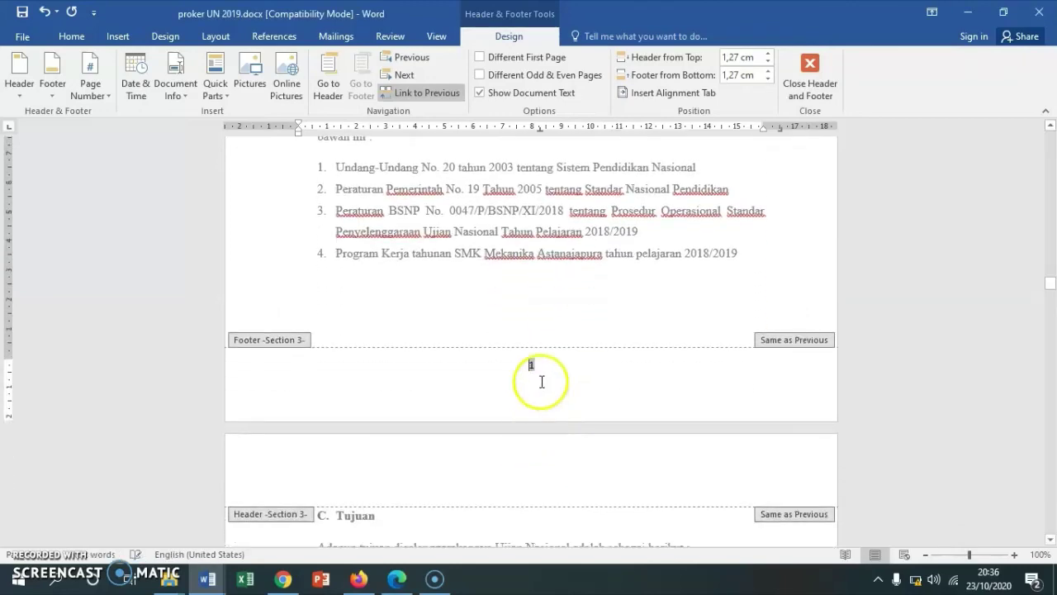
pyautogui.scroll(-3, 540, 385)
pyautogui.scroll(-4, 543, 387)
pyautogui.scroll(-6, 542, 387)
pyautogui.scroll(-5, 541, 385)
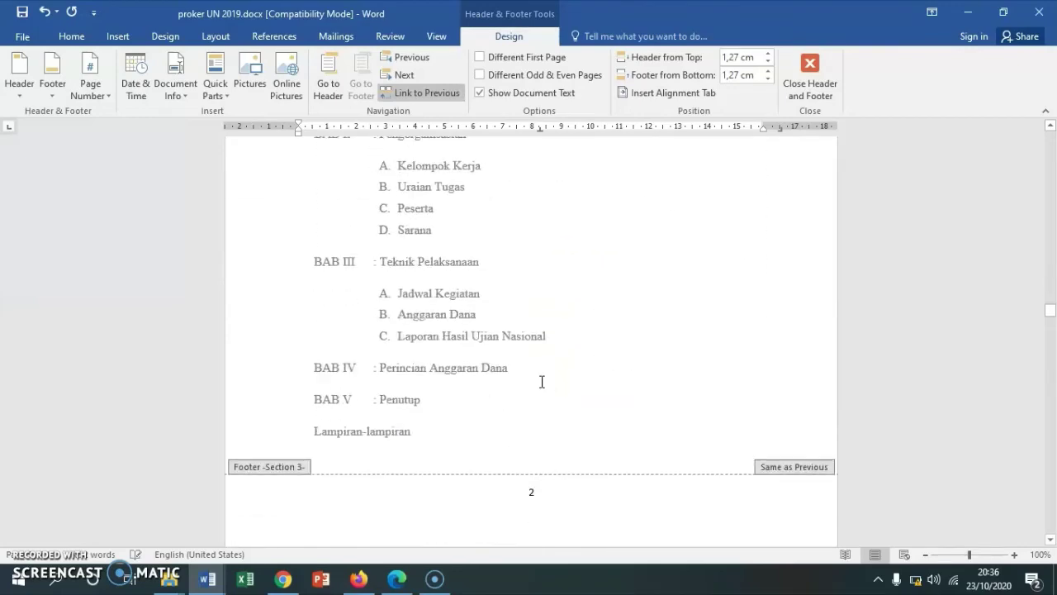
pyautogui.scroll(-4, 541, 385)
pyautogui.scroll(-4, 542, 387)
pyautogui.scroll(-6, 541, 385)
pyautogui.scroll(-5, 541, 385)
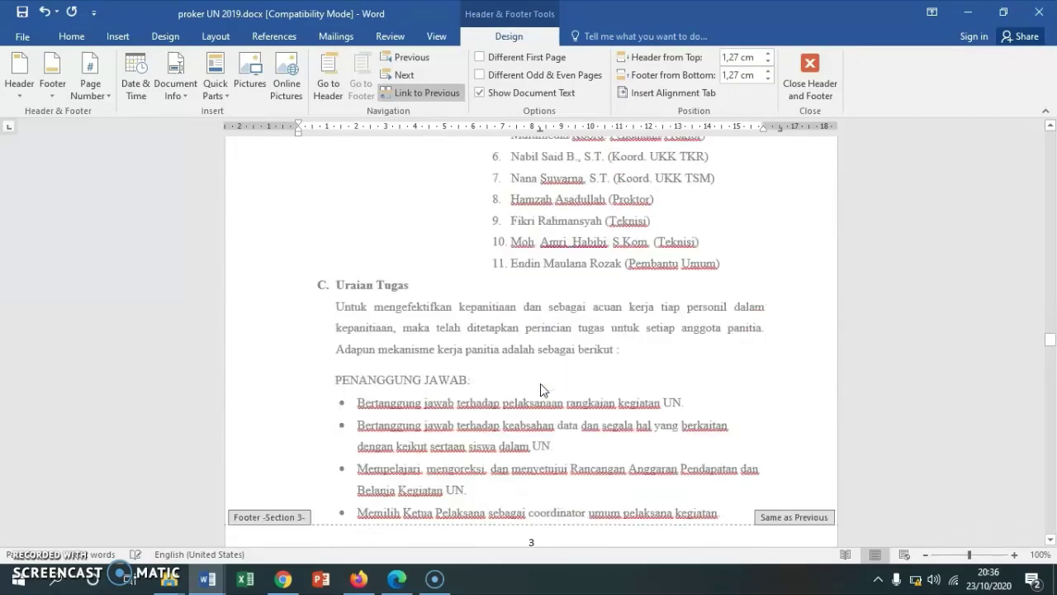
pyautogui.scroll(-5, 542, 387)
pyautogui.scroll(-4, 543, 388)
pyautogui.scroll(-6, 541, 388)
pyautogui.scroll(-6, 540, 385)
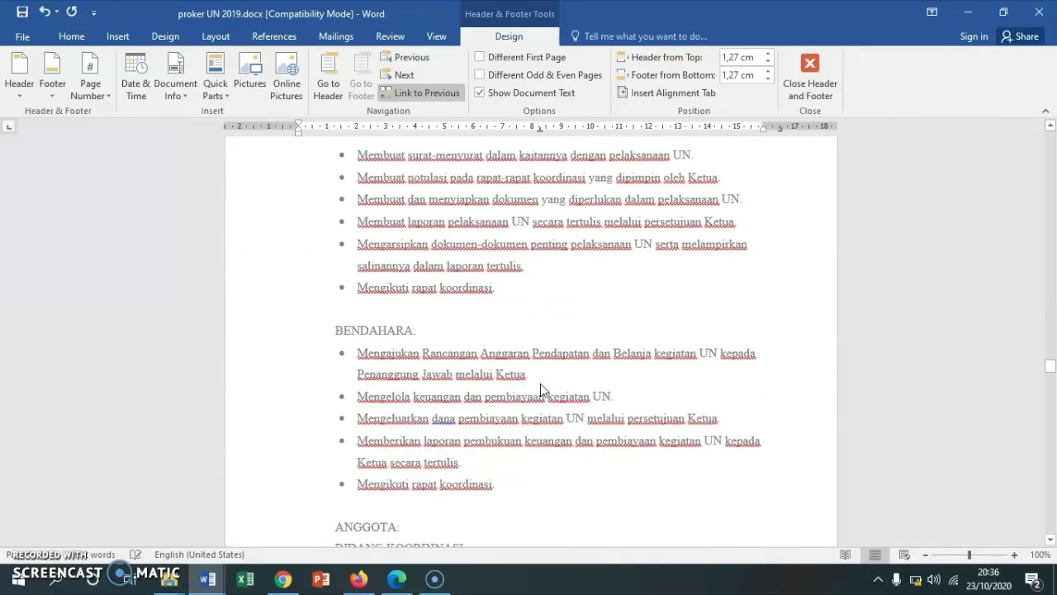
pyautogui.scroll(-5, 540, 383)
pyautogui.scroll(-3, 542, 384)
pyautogui.scroll(-5, 541, 384)
pyautogui.scroll(-5, 542, 385)
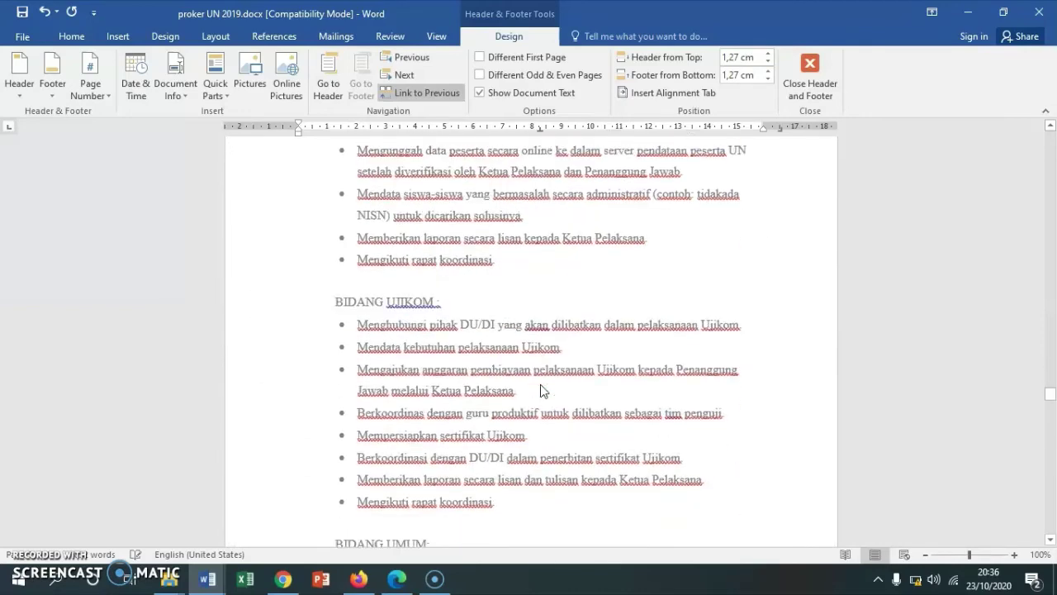
pyautogui.scroll(-5, 542, 386)
pyautogui.scroll(-4, 543, 389)
pyautogui.scroll(-5, 542, 390)
pyautogui.scroll(-5, 552, 387)
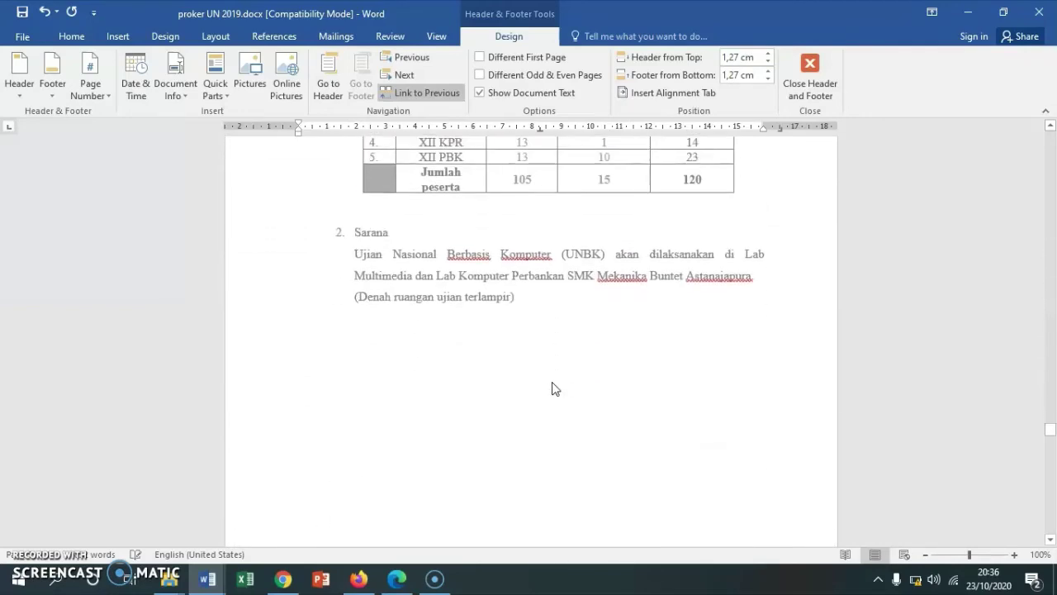
pyautogui.scroll(-5, 552, 387)
pyautogui.scroll(-6, 552, 389)
pyautogui.scroll(-5, 551, 387)
pyautogui.scroll(-5, 552, 387)
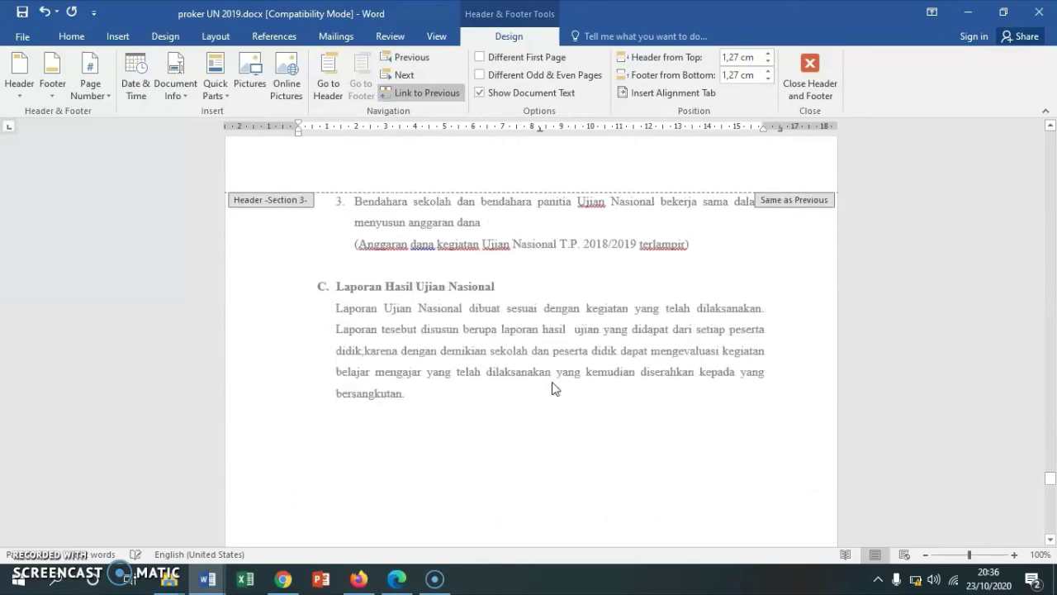
pyautogui.scroll(-5, 552, 385)
pyautogui.scroll(-4, 554, 382)
pyautogui.scroll(-5, 554, 382)
pyautogui.scroll(-5, 554, 384)
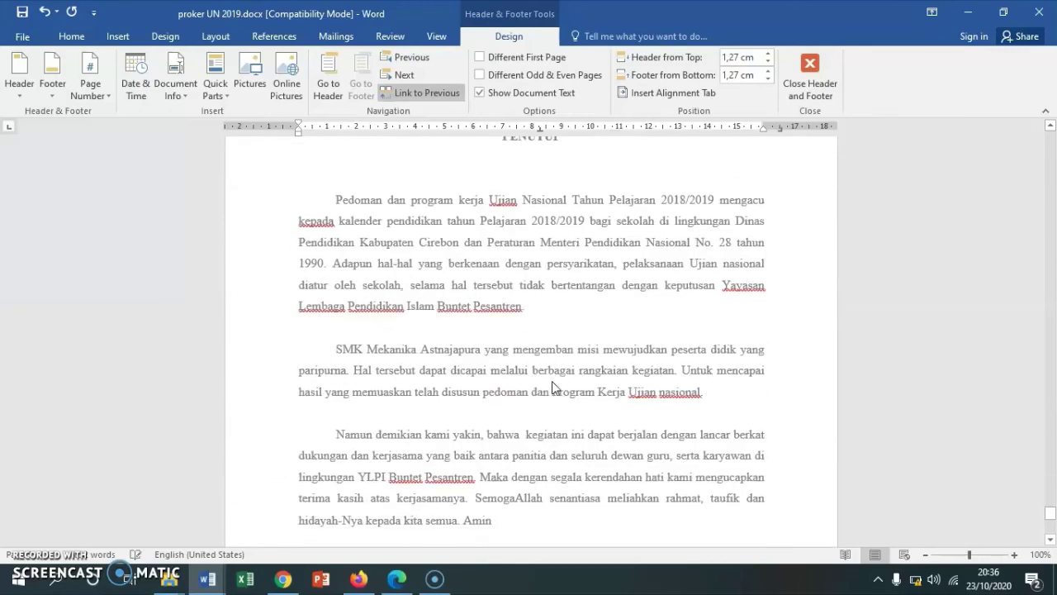
pyautogui.scroll(-4, 554, 385)
pyautogui.scroll(-2, 553, 386)
pyautogui.scroll(-5, 555, 388)
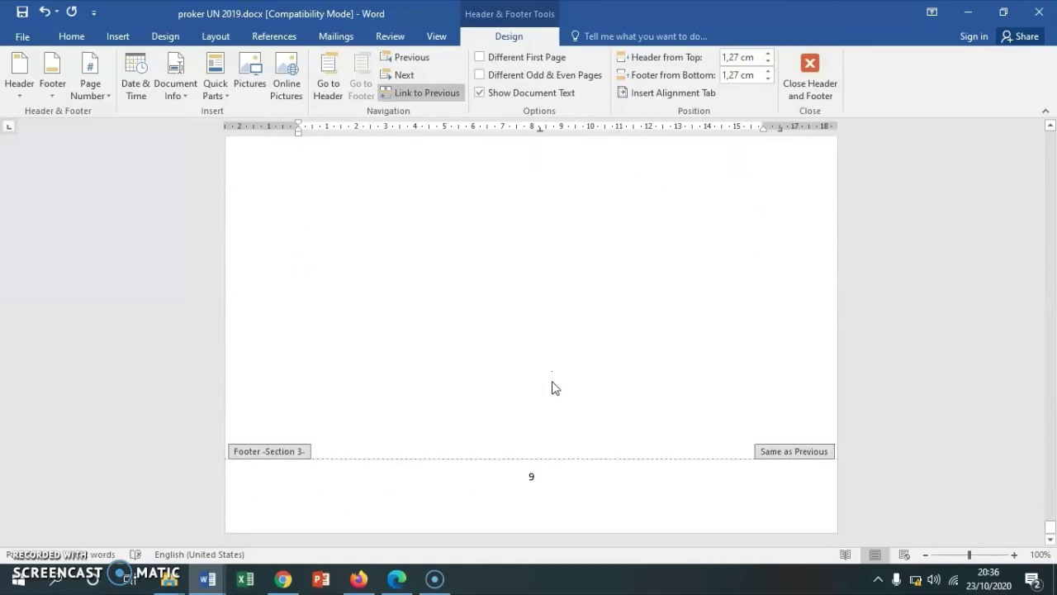
pyautogui.scroll(5, 553, 388)
pyautogui.scroll(5, 553, 387)
pyautogui.scroll(5, 553, 388)
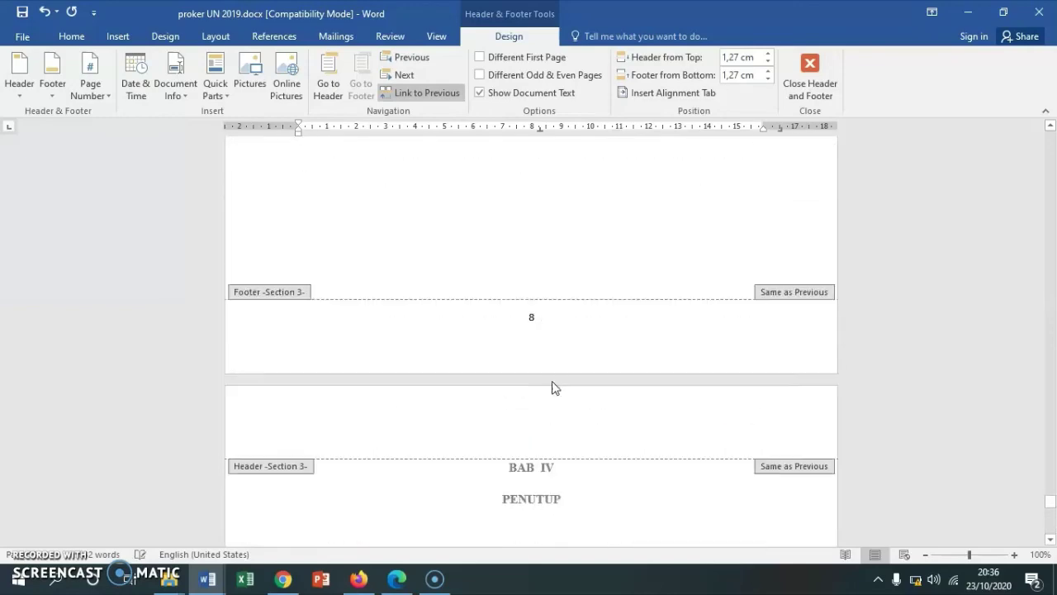
pyautogui.scroll(5, 553, 387)
pyautogui.scroll(5, 554, 388)
pyautogui.scroll(5, 553, 388)
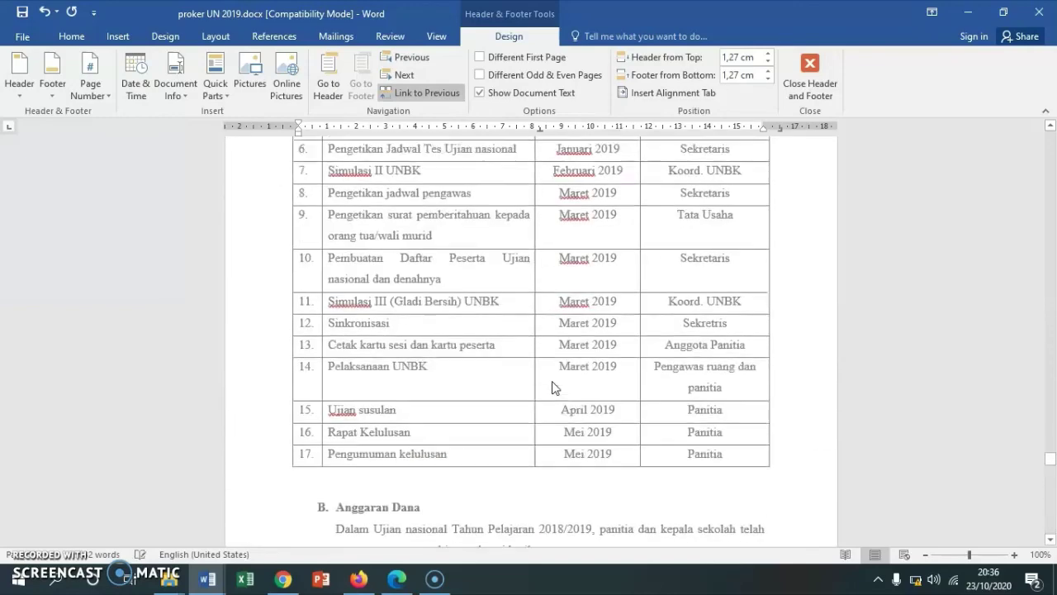
pyautogui.scroll(5, 554, 388)
pyautogui.scroll(5, 554, 388)
pyautogui.scroll(5, 552, 381)
pyautogui.scroll(5, 552, 382)
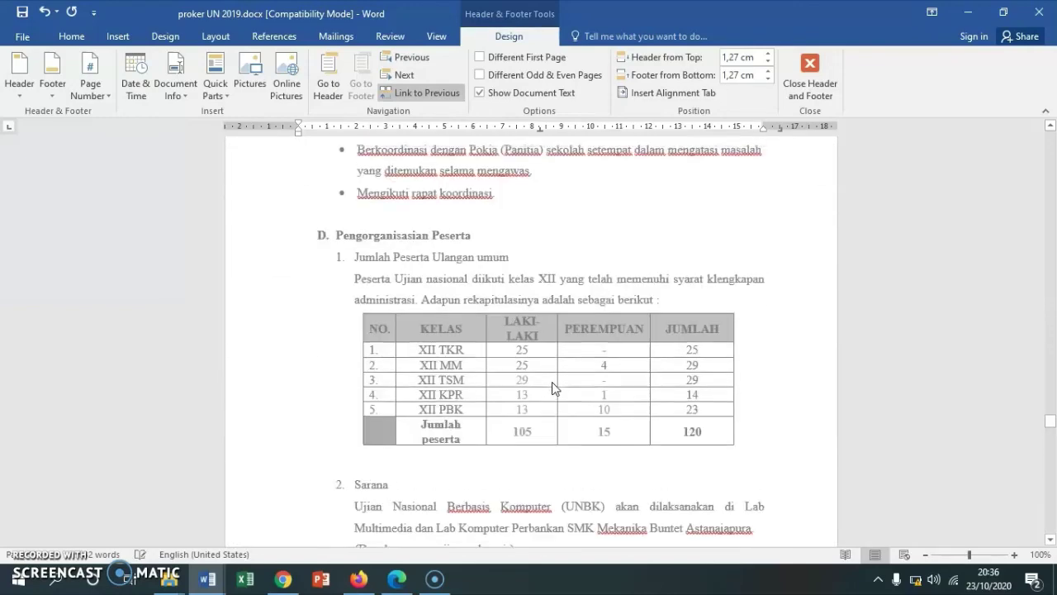
pyautogui.scroll(5, 551, 381)
pyautogui.scroll(5, 552, 382)
pyautogui.scroll(5, 554, 388)
pyautogui.scroll(5, 553, 388)
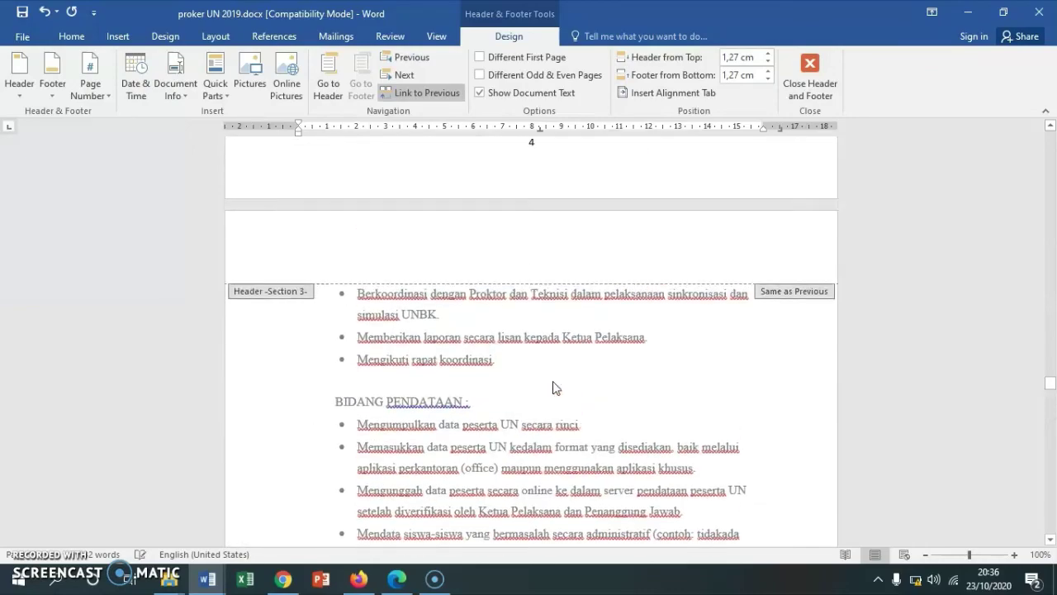
pyautogui.scroll(5, 553, 387)
pyautogui.scroll(5, 553, 387)
pyautogui.scroll(5, 554, 388)
pyautogui.scroll(5, 554, 387)
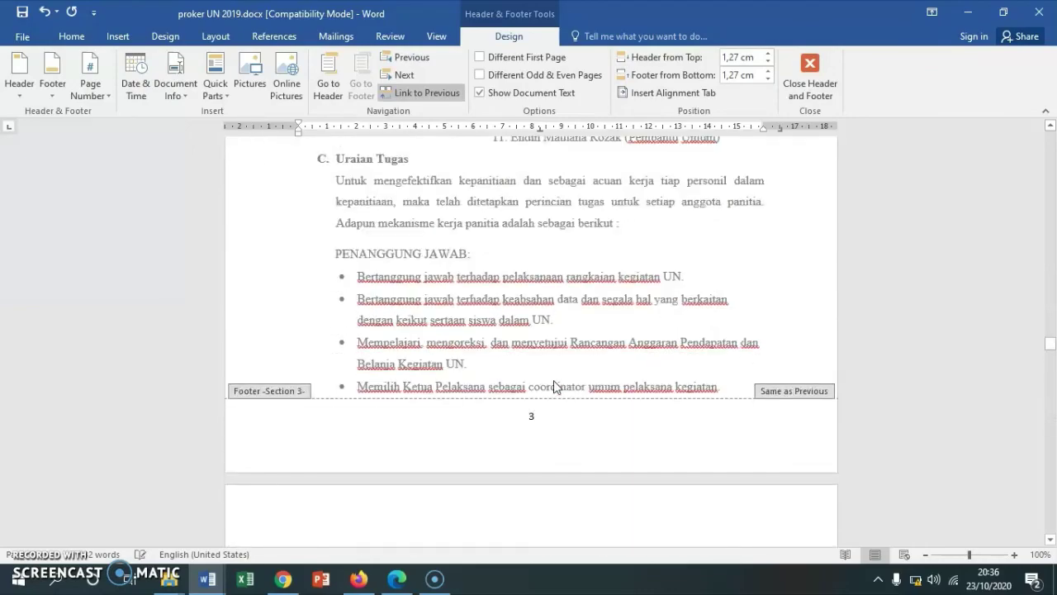
pyautogui.scroll(5, 554, 388)
pyautogui.scroll(5, 553, 387)
pyautogui.scroll(5, 554, 387)
pyautogui.scroll(5, 554, 385)
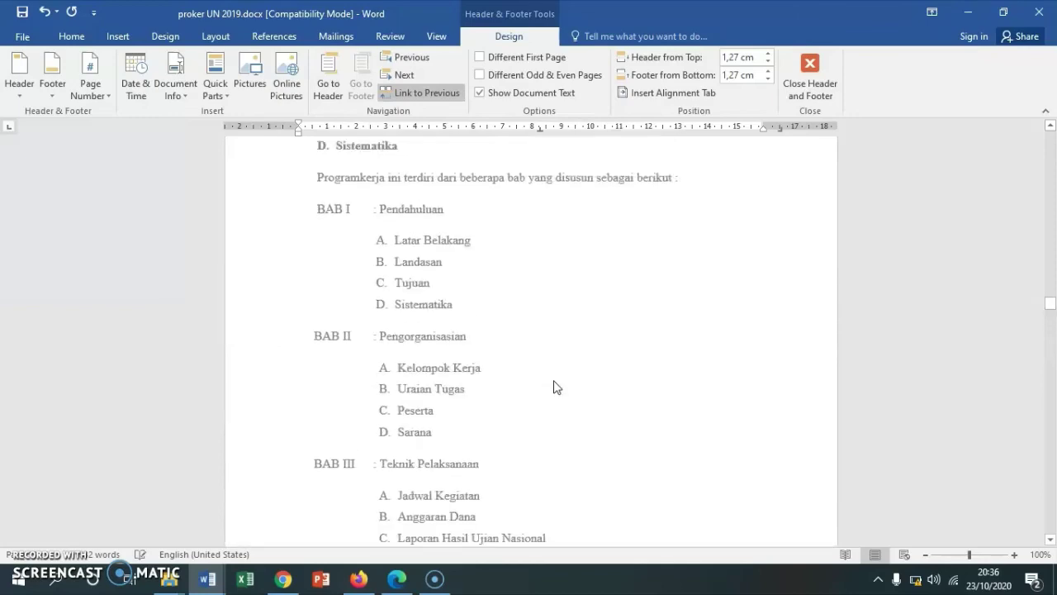
pyautogui.scroll(5, 553, 385)
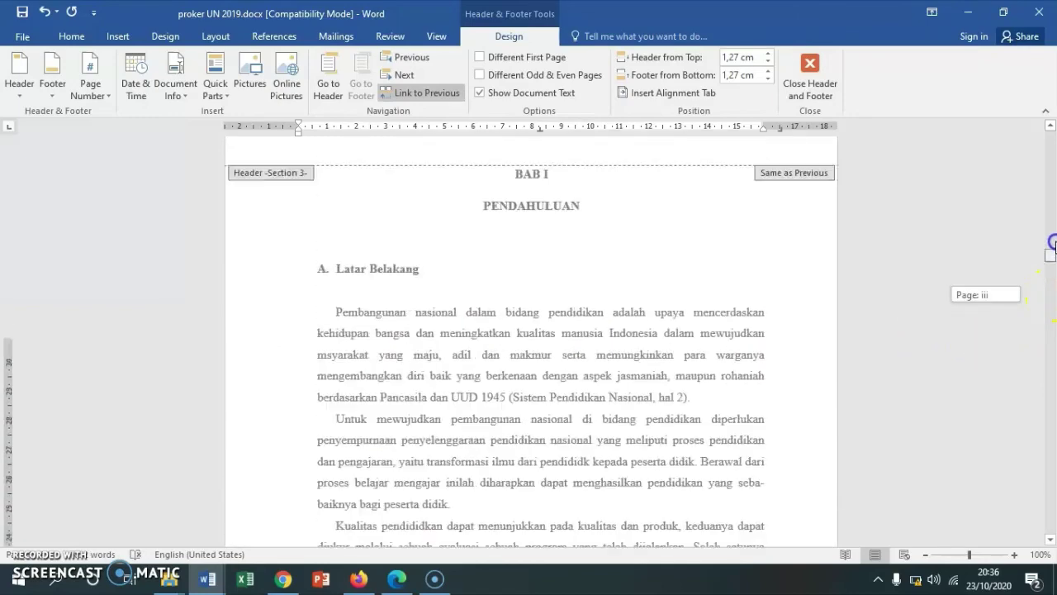
pyautogui.moveTo(1054, 299); pyautogui.dragTo(1053, 128)
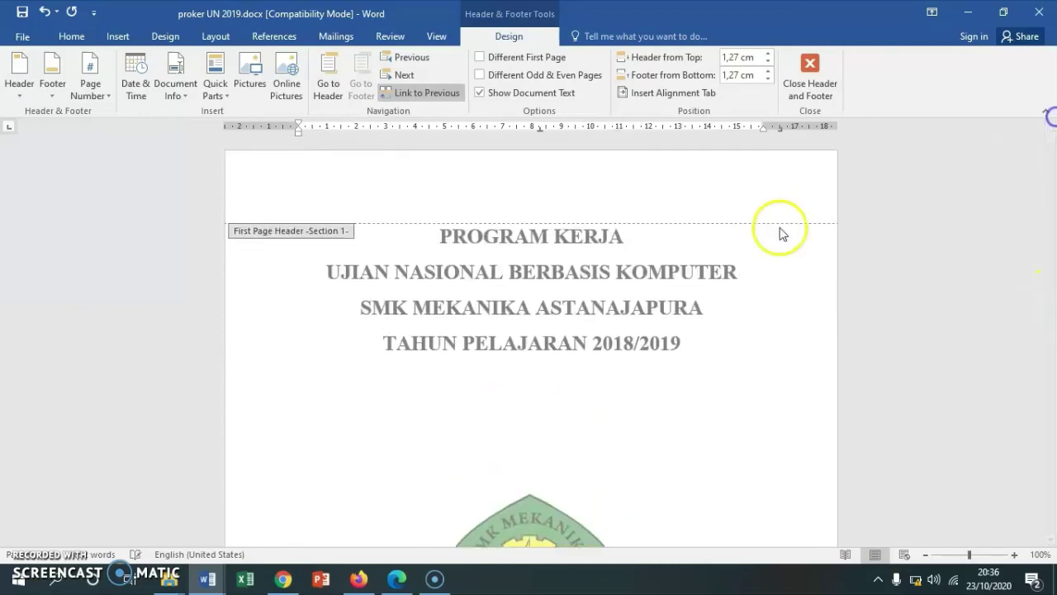